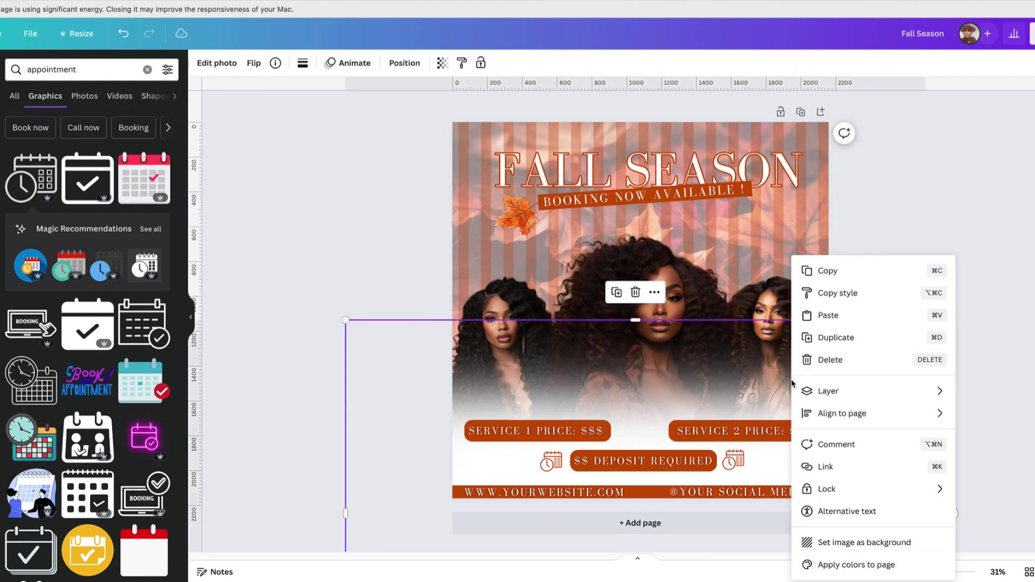
# Step: Lock the selected center model photo and white gradient overlay in the Fall Season flyer
pyautogui.moveTo(930, 259); pyautogui.dragTo(747, 358)
pyautogui.rightClick(748, 358)
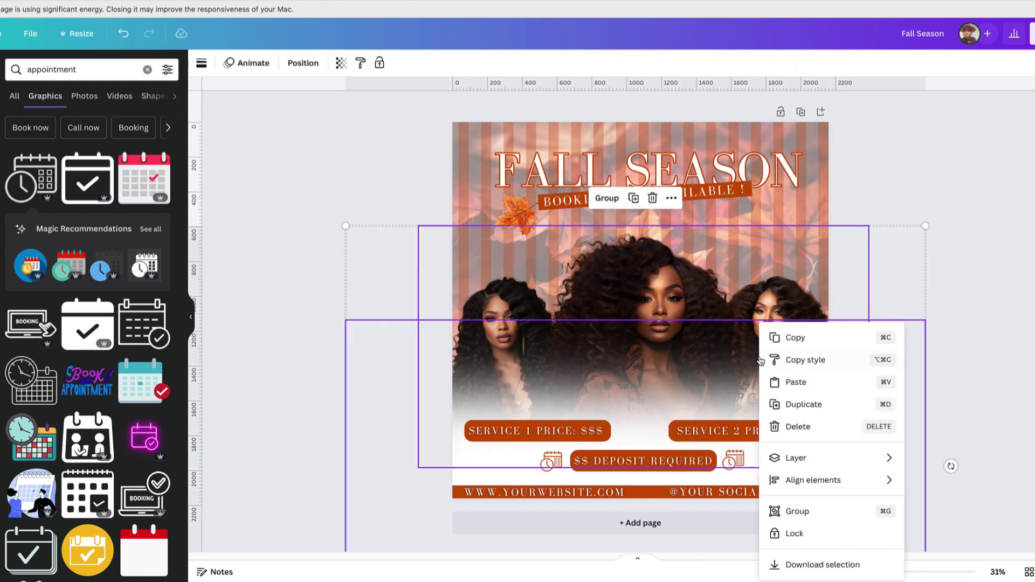
pyautogui.click(824, 535)
pyautogui.click(942, 389)
# Step: Move the SERVICE 2 PRICE label slightly left and select the SERVICE 1 PRICE label to check their alignment
pyautogui.click(751, 432)
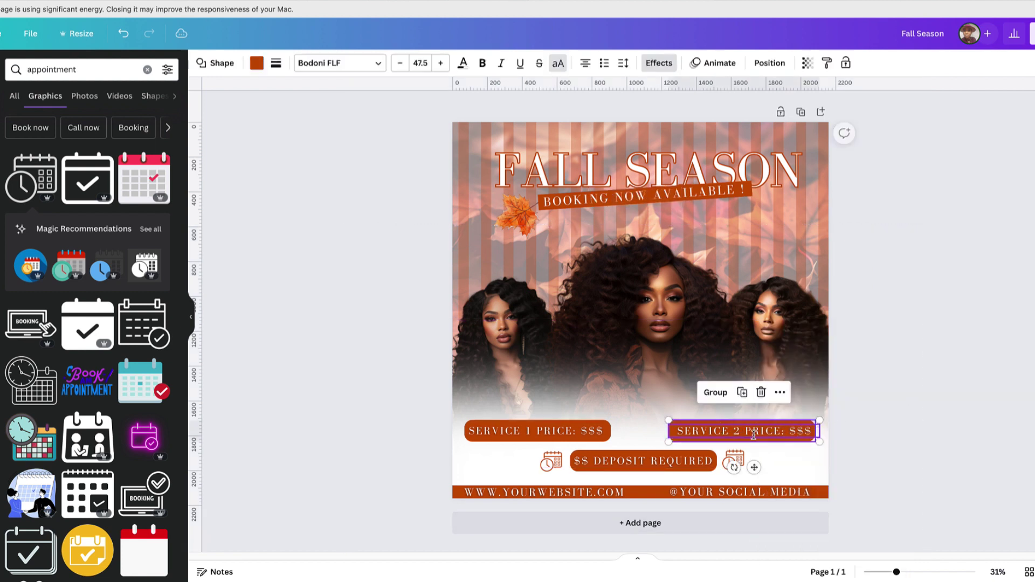
pyautogui.moveTo(752, 432); pyautogui.dragTo(739, 433)
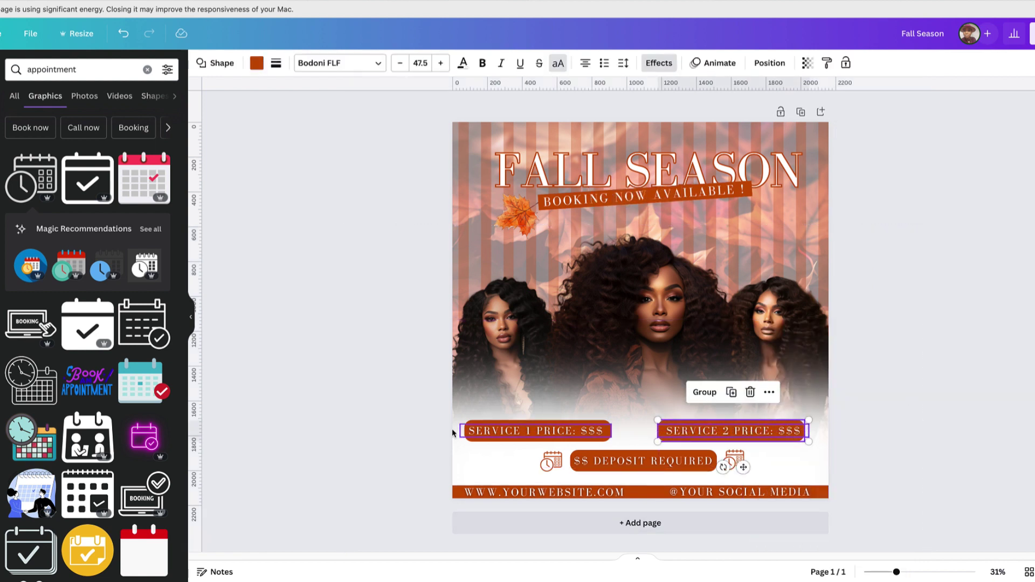
pyautogui.click(411, 421)
pyautogui.moveTo(411, 421); pyautogui.dragTo(533, 431)
pyautogui.click(932, 413)
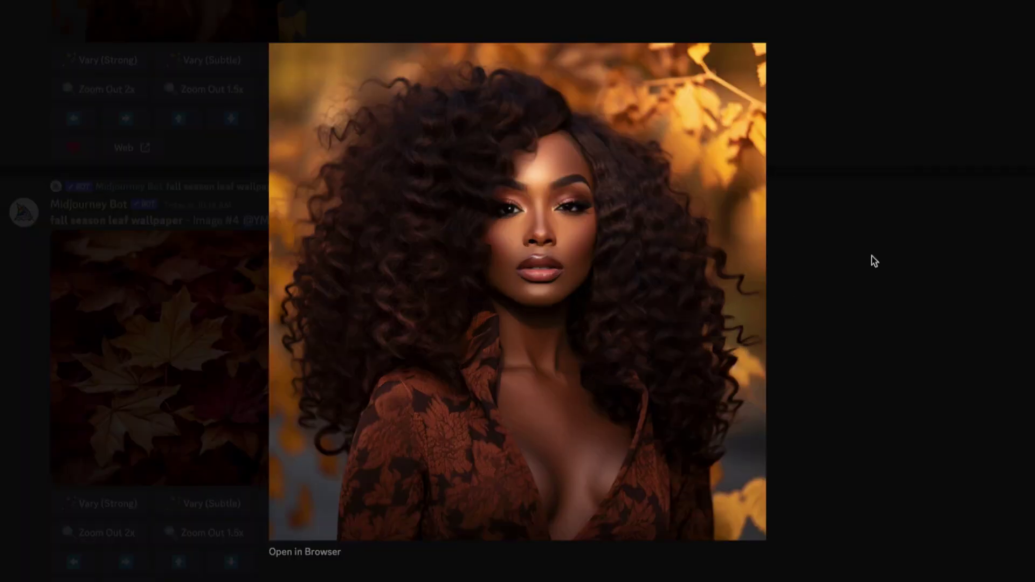
# Step: Copy the fall season leaf wallpaper image from the Midjourney chat and paste it onto the blank page in Canva
pyautogui.click(874, 261)
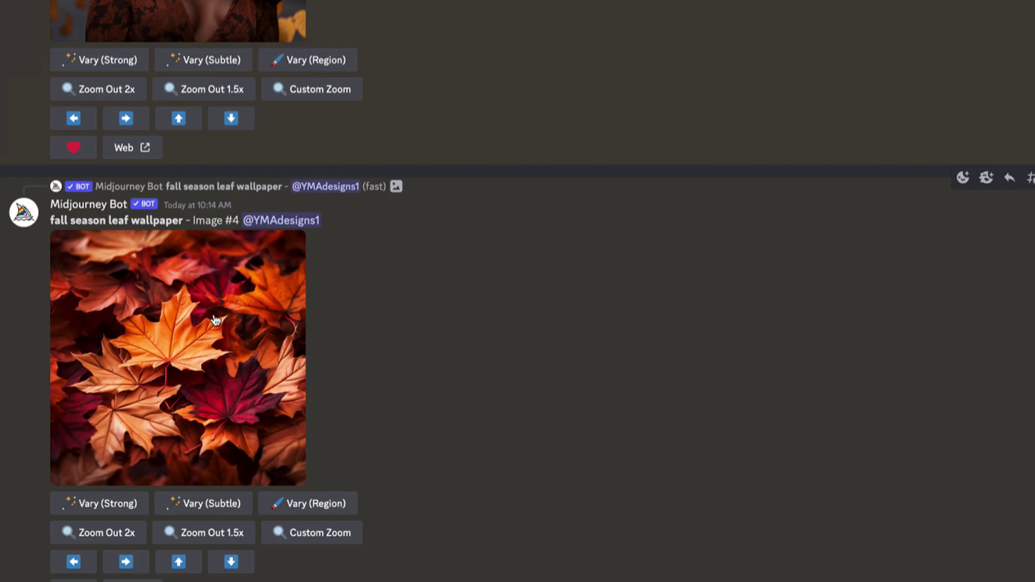
pyautogui.click(215, 320)
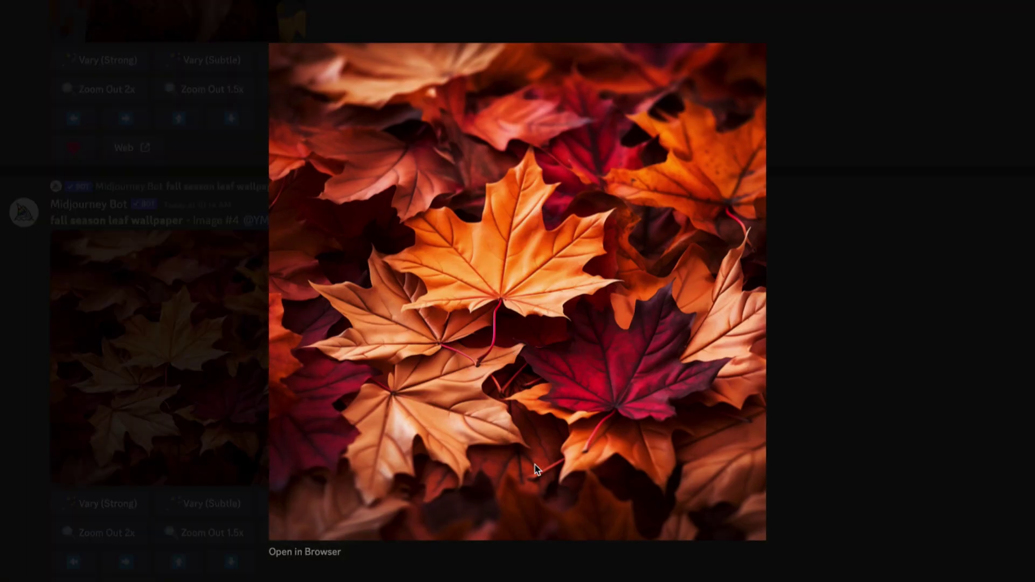
pyautogui.rightClick(478, 263)
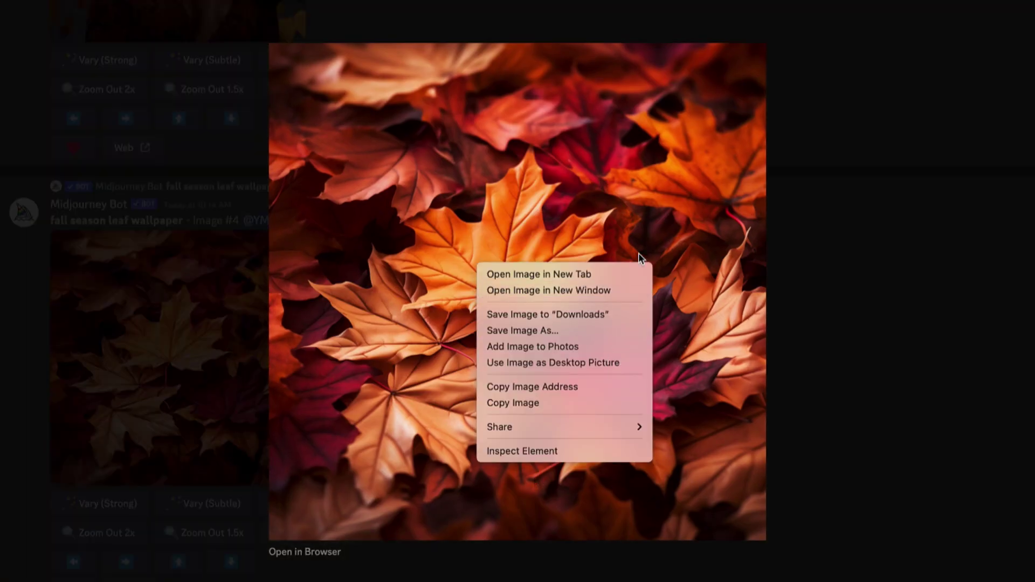
pyautogui.click(549, 403)
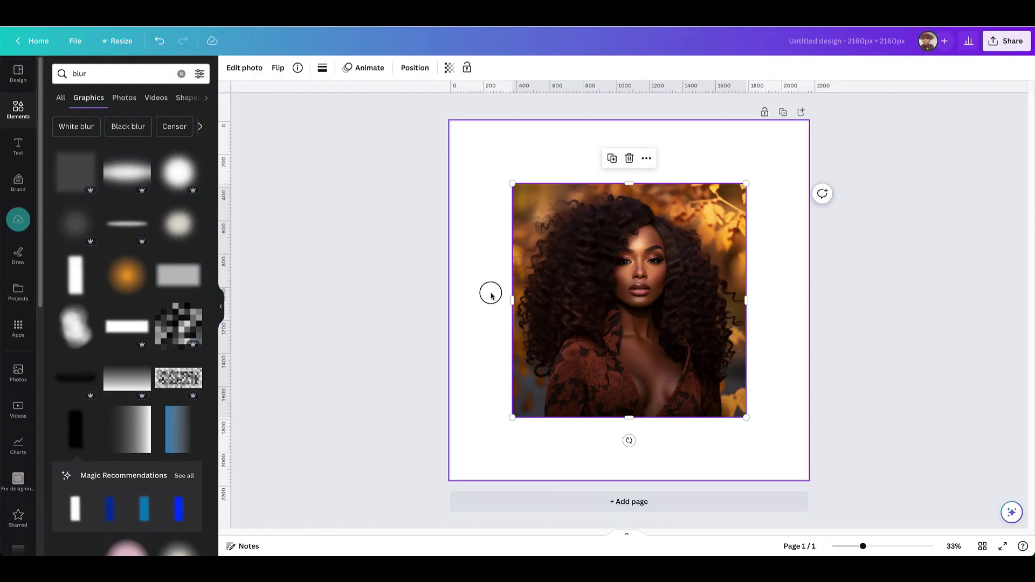
pyautogui.click(490, 296)
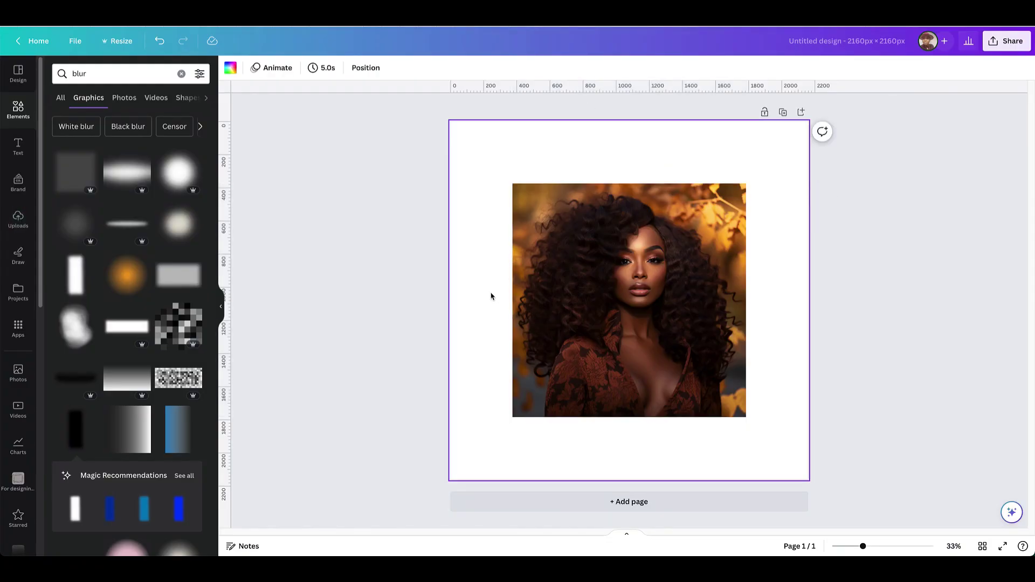
pyautogui.press('super+v')
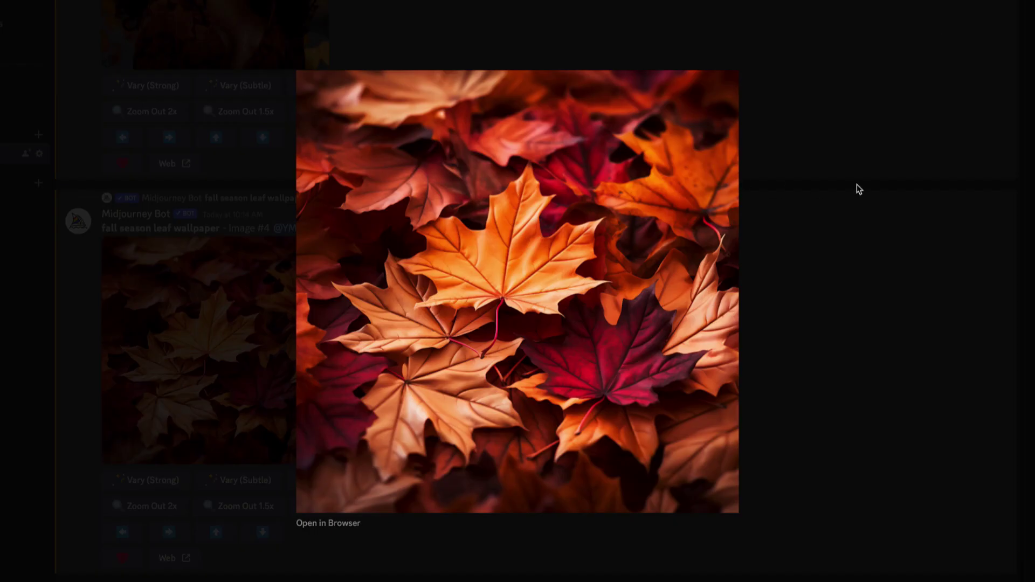
# Step: Look back through the Midjourney results in Discord and preview the original fall hair photoshoot portrait grid
pyautogui.click(859, 190)
pyautogui.scroll(5, 430, 247)
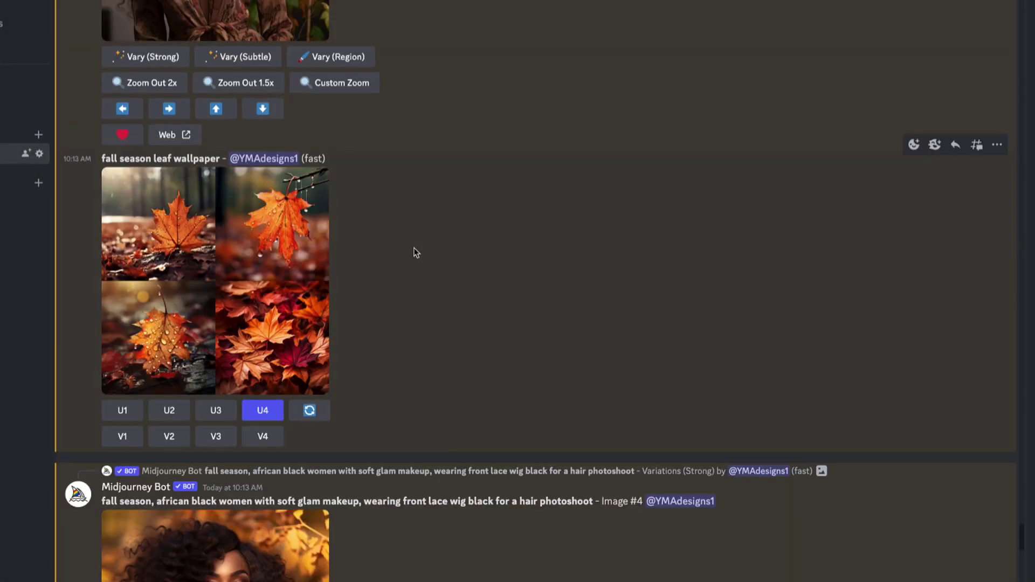
pyautogui.scroll(3, 402, 254)
pyautogui.scroll(-10, 400, 256)
pyautogui.scroll(2, 377, 286)
pyautogui.scroll(10, 345, 313)
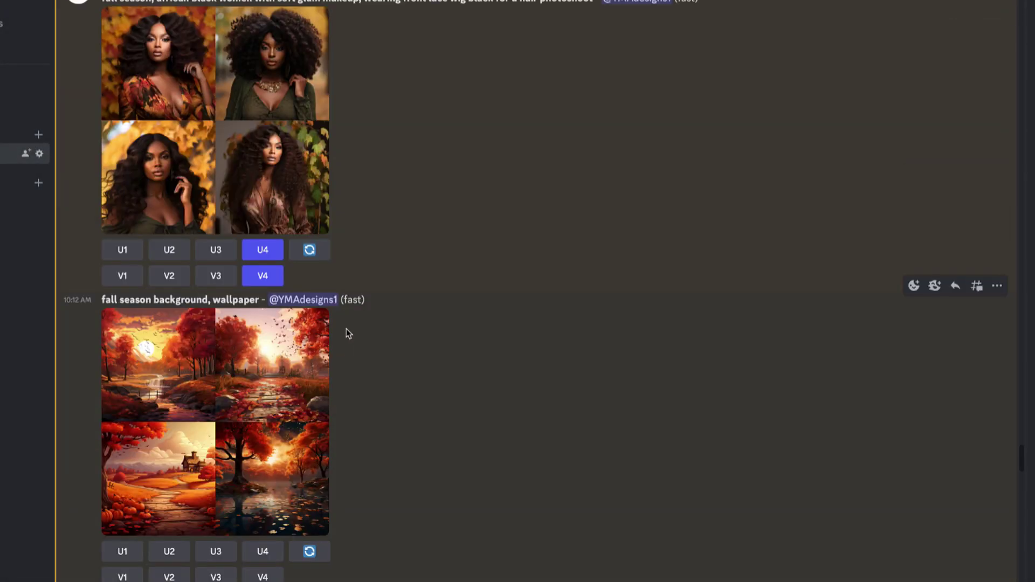
pyautogui.click(189, 100)
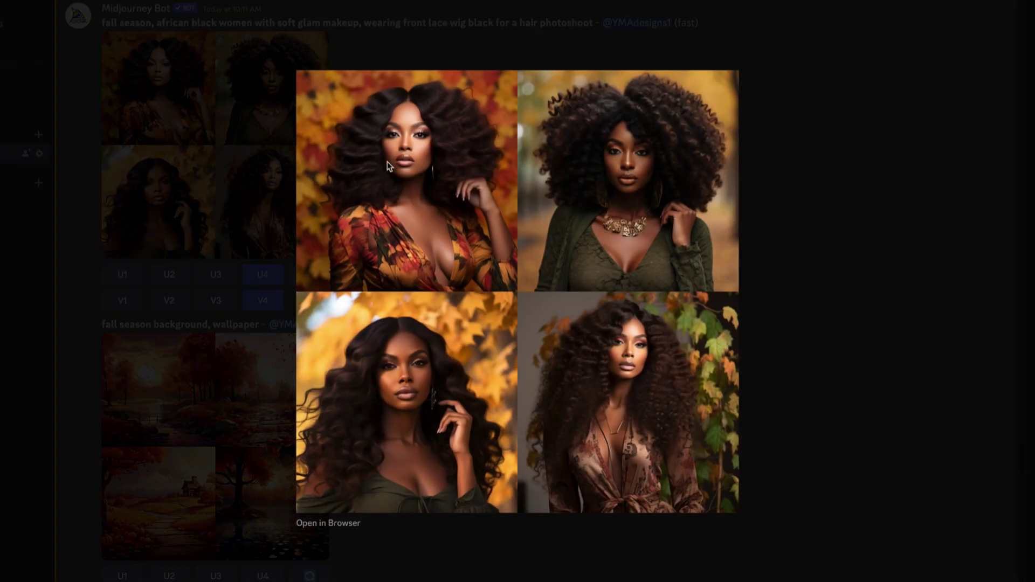
pyautogui.click(787, 235)
# Step: Examine the strong-variation hair photoshoot grids, previewing the brown satin outfit set, and compare them with the upscaled portrait
pyautogui.scroll(-8, 167, 288)
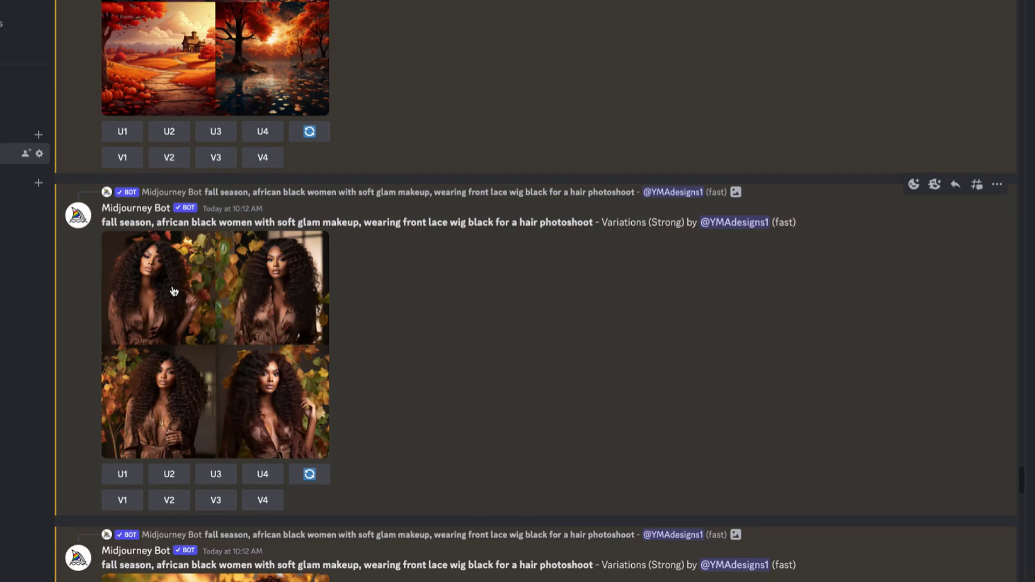
pyautogui.scroll(-4, 181, 291)
pyautogui.scroll(2, 203, 290)
pyautogui.click(206, 255)
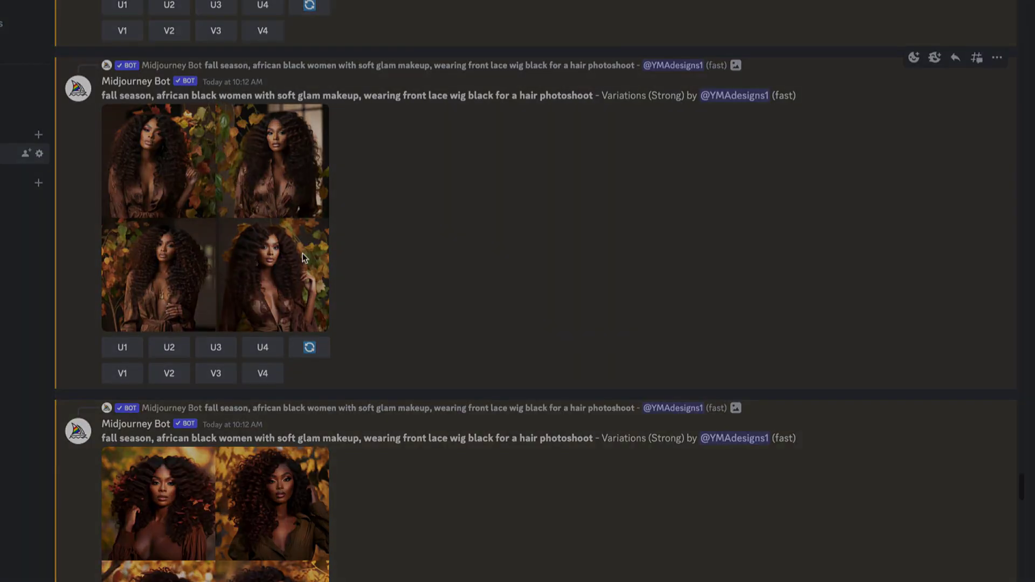
pyautogui.click(815, 252)
pyautogui.scroll(-3, 316, 333)
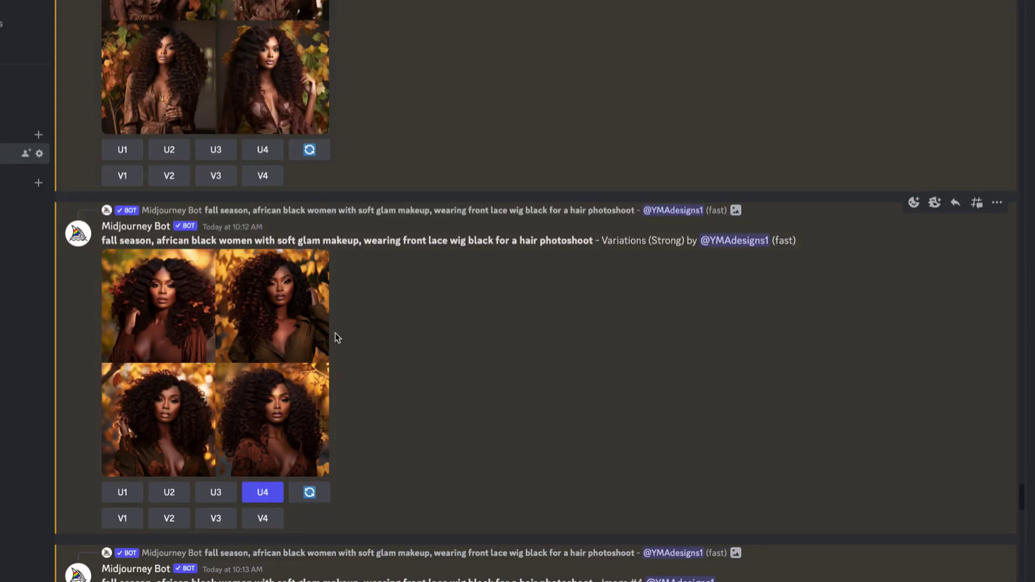
pyautogui.scroll(-10, 336, 337)
pyautogui.scroll(2, 268, 351)
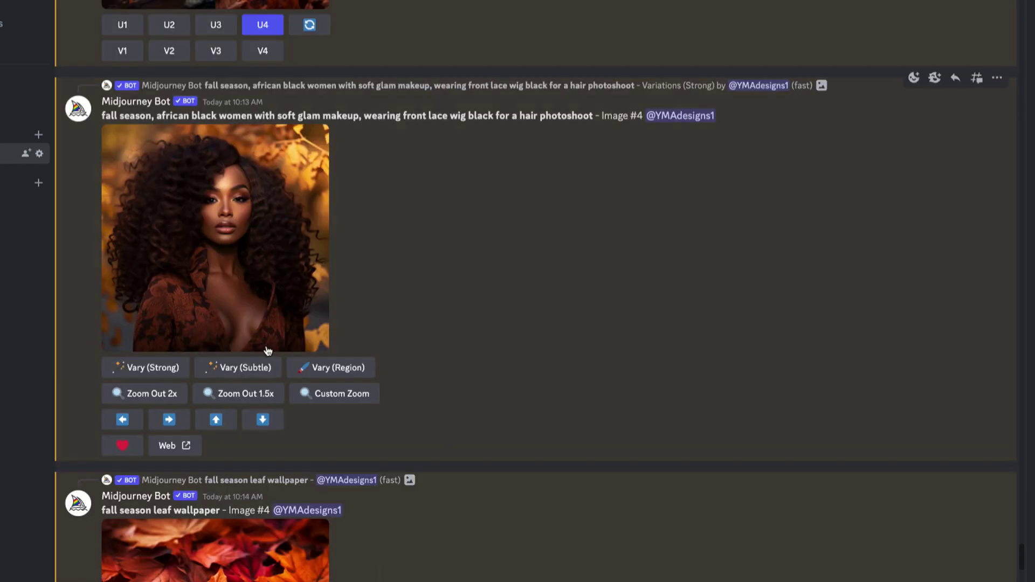
# Step: Review the earlier front lace wig results, previewing the red-leaf background grid and the grid with scarf portraits
pyautogui.scroll(8, 268, 351)
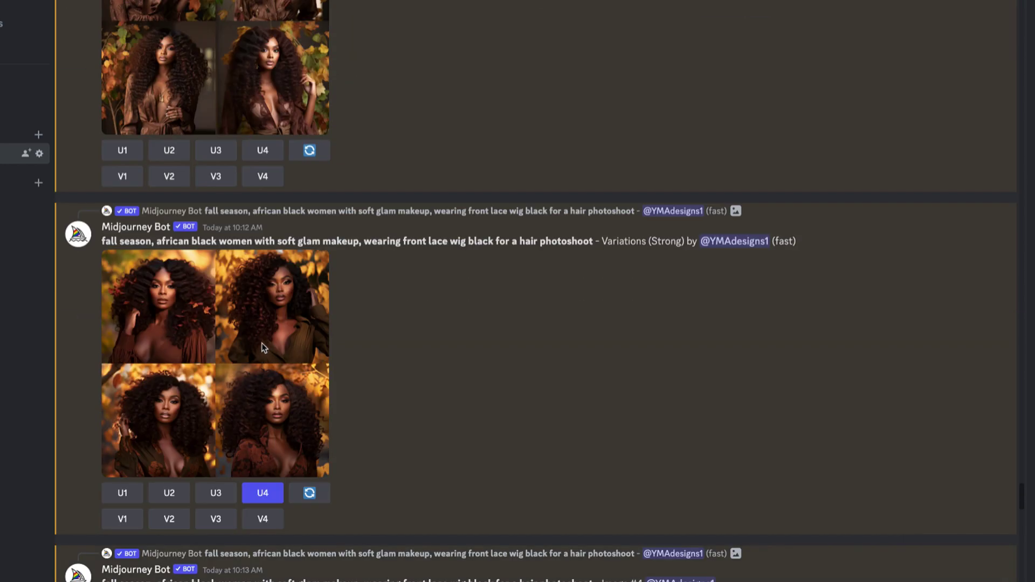
pyautogui.scroll(15, 261, 345)
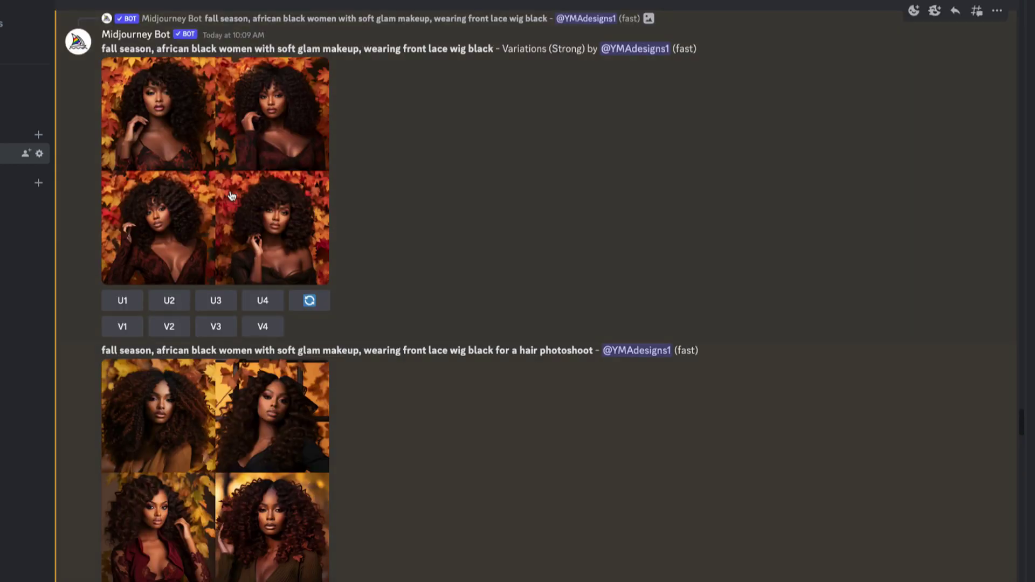
pyautogui.click(232, 196)
pyautogui.click(855, 157)
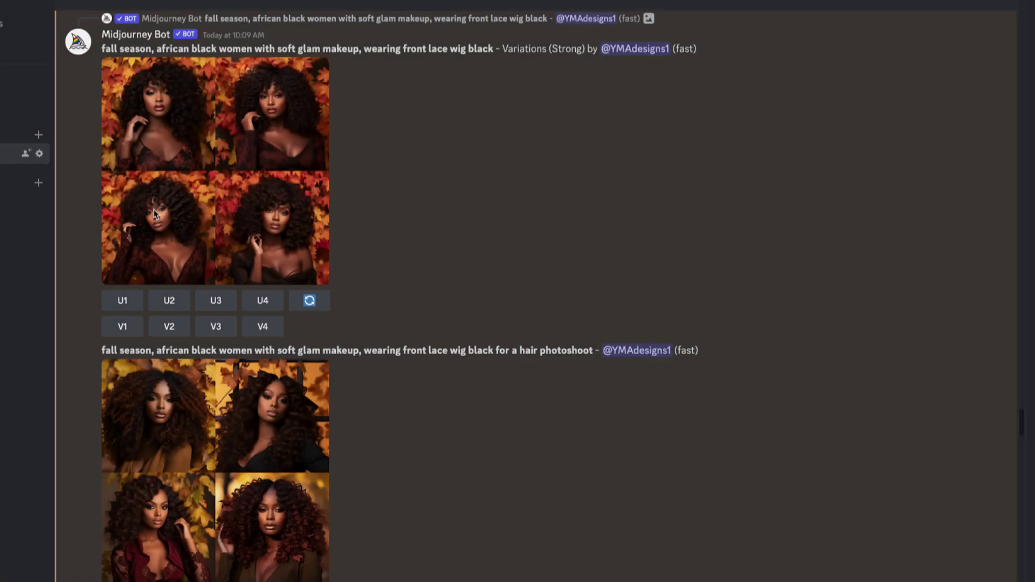
pyautogui.scroll(8, 405, 232)
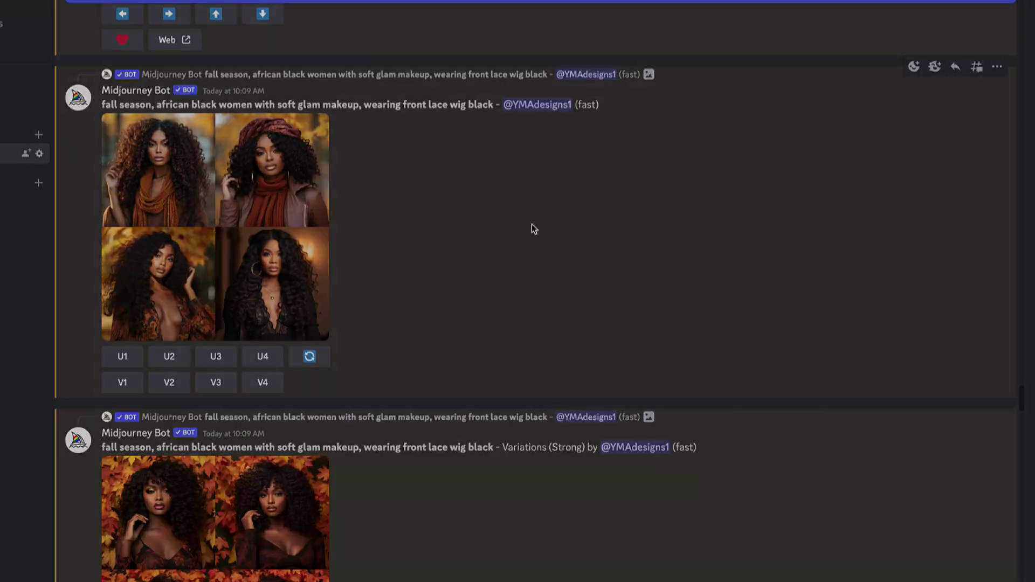
pyautogui.click(216, 226)
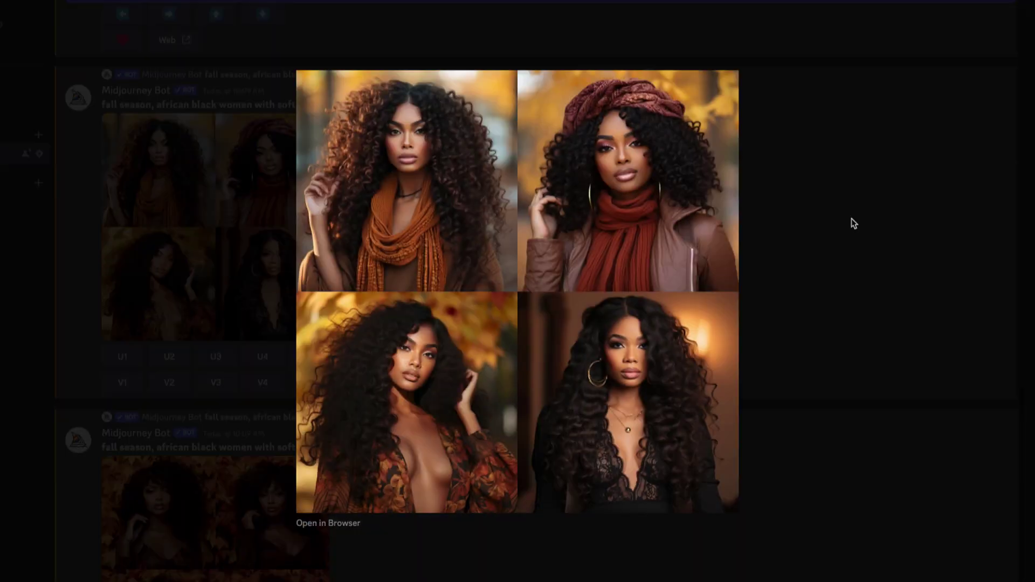
pyautogui.click(779, 200)
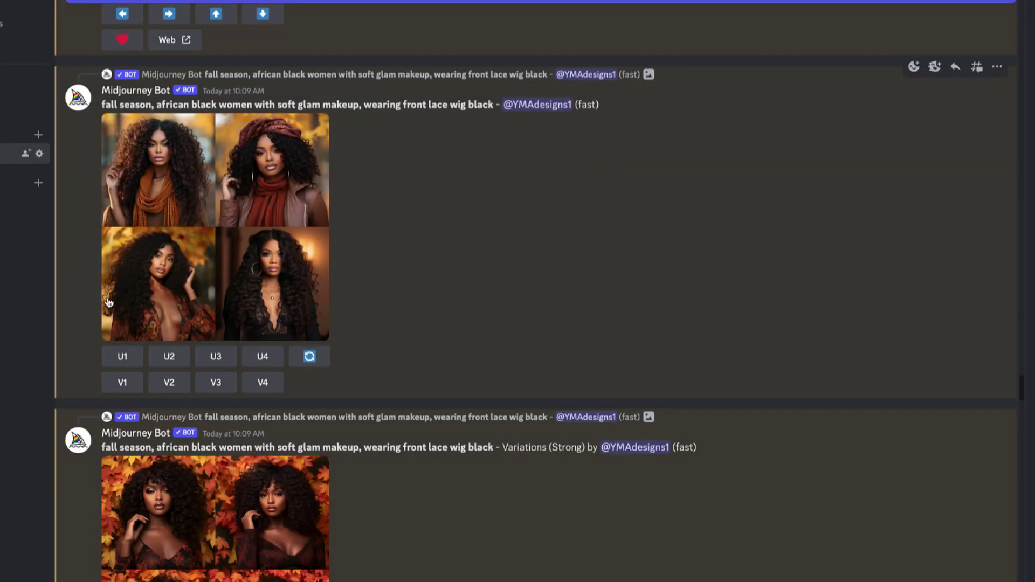
# Step: Generate variations of the first and second portraits in the front lace wig grid with the scarves
pyautogui.click(122, 383)
pyautogui.scroll(5, 566, 278)
pyautogui.scroll(-2, 573, 274)
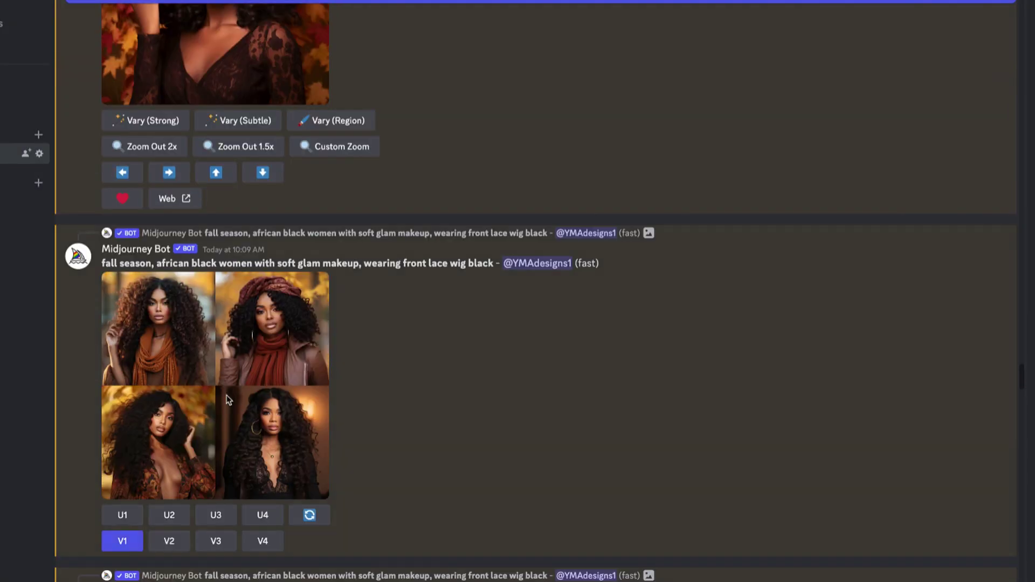
pyautogui.click(168, 541)
pyautogui.scroll(1, 329, 374)
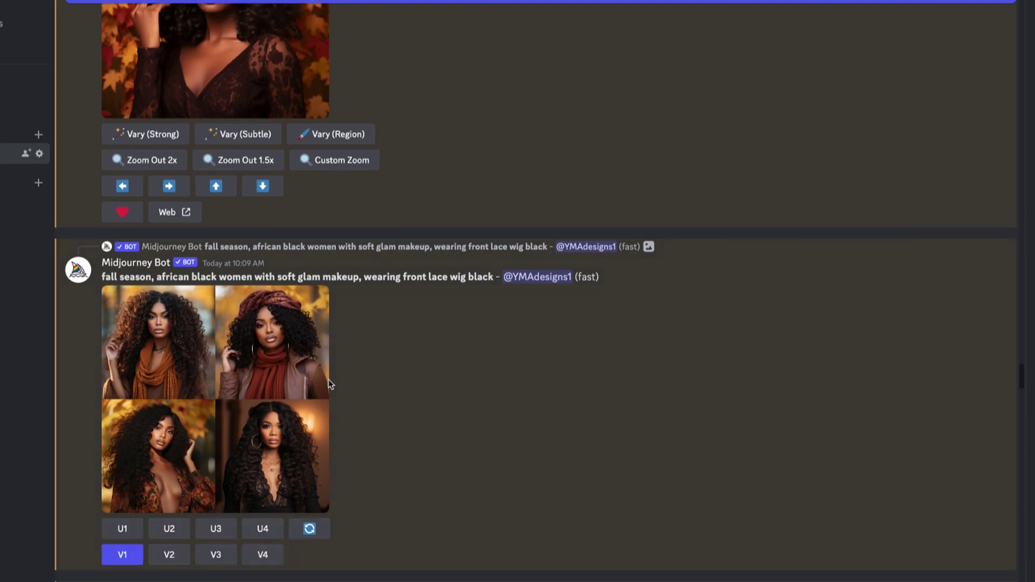
pyautogui.scroll(15, 333, 361)
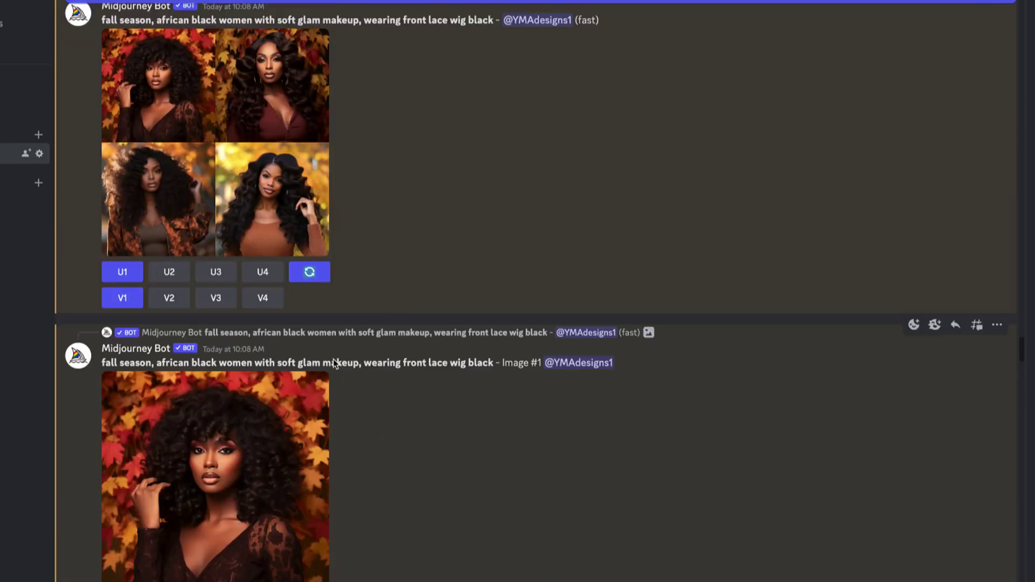
pyautogui.scroll(-20, 514, 365)
pyautogui.scroll(-20, 515, 364)
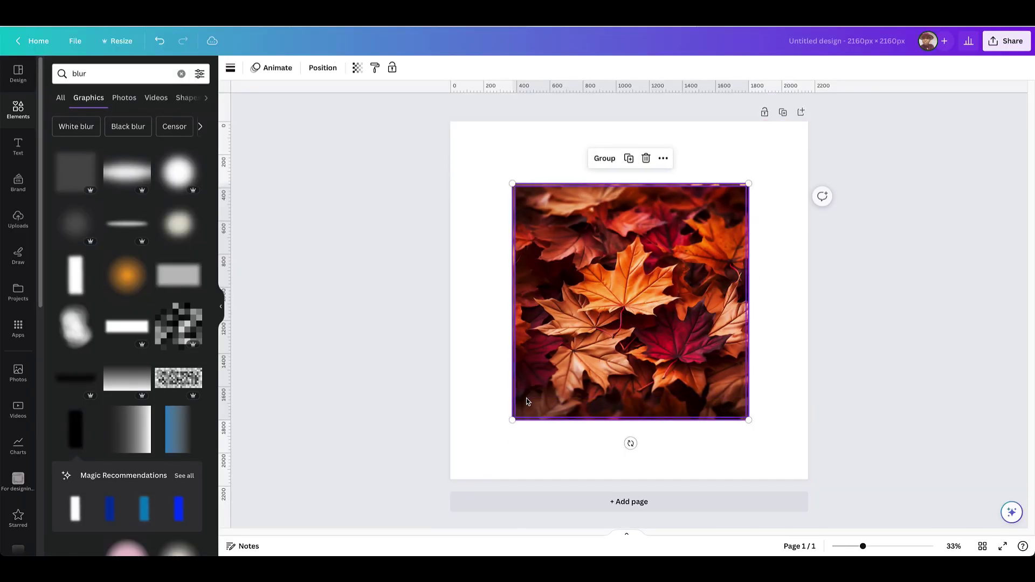
# Step: Delete the leaf and portrait images from the Canva page
pyautogui.press('Delete')
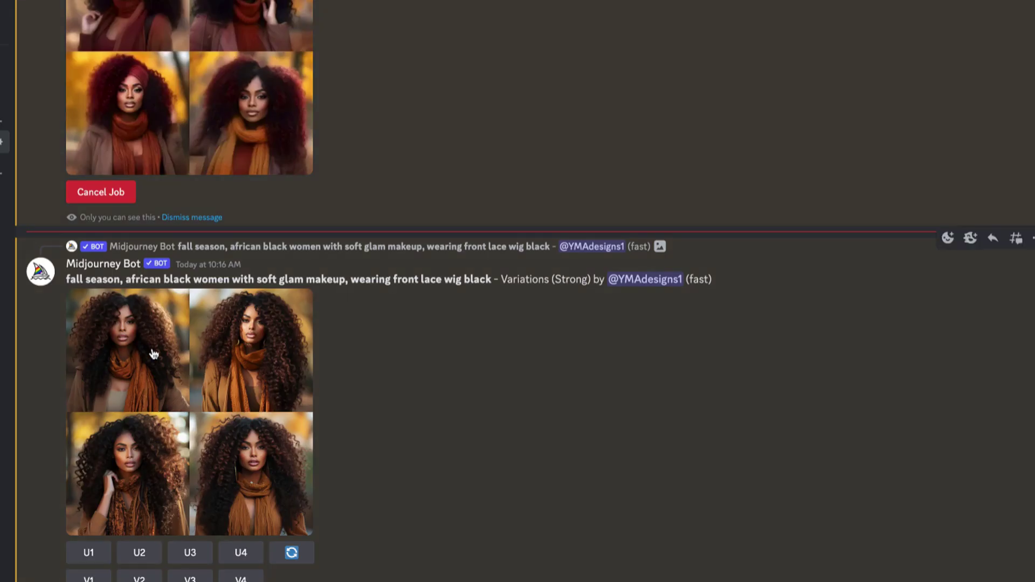
# Step: Preview the new variation grids in Discord and upscale images 1, 2 and 4 of the orange scarf set
pyautogui.click(152, 354)
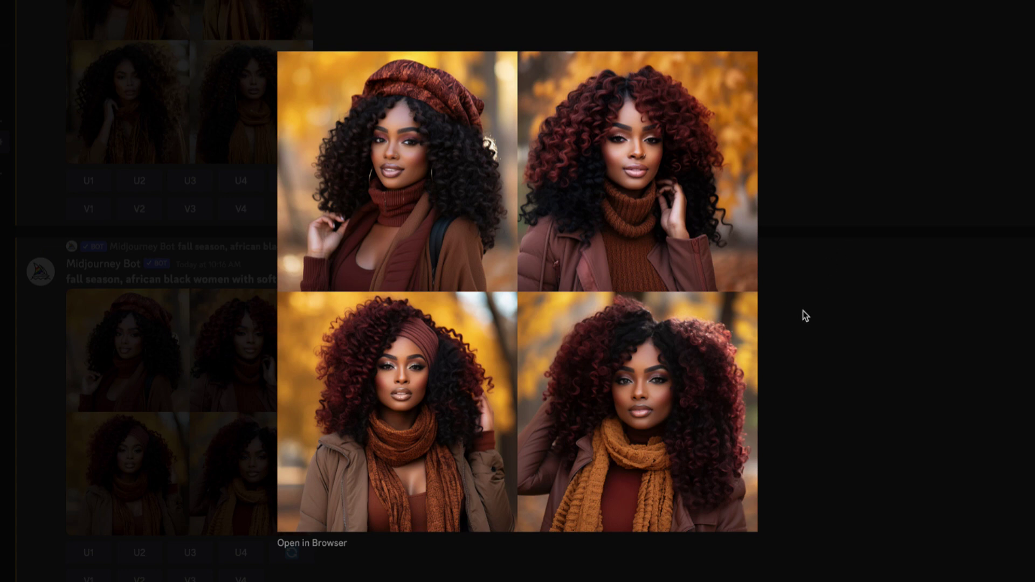
pyautogui.click(803, 310)
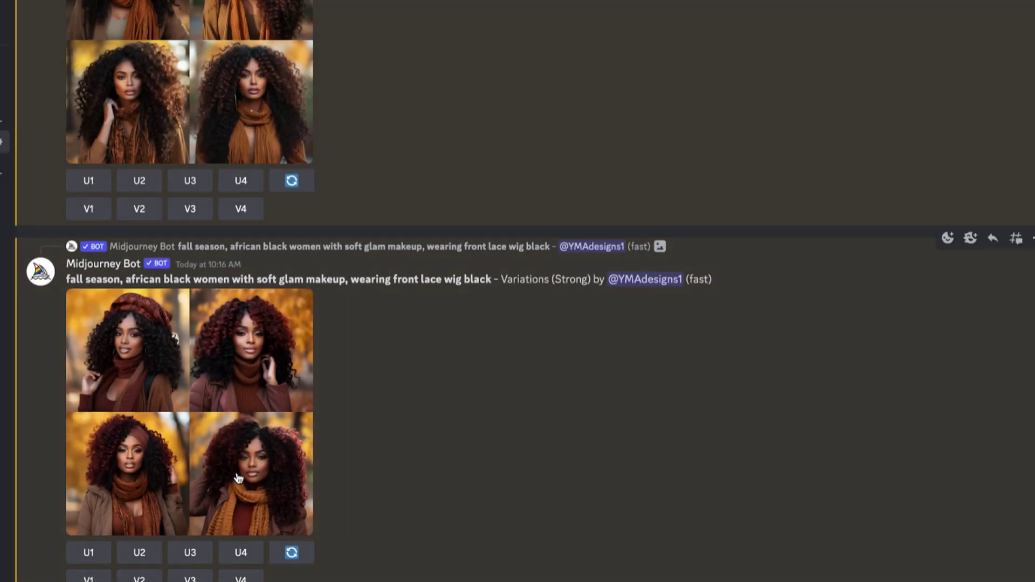
pyautogui.scroll(7, 243, 485)
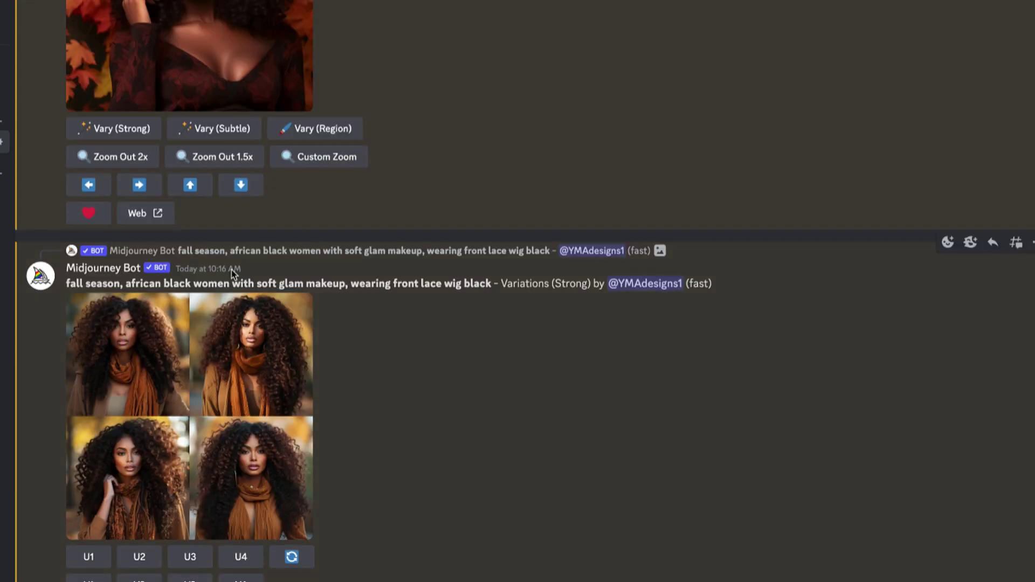
pyautogui.click(207, 402)
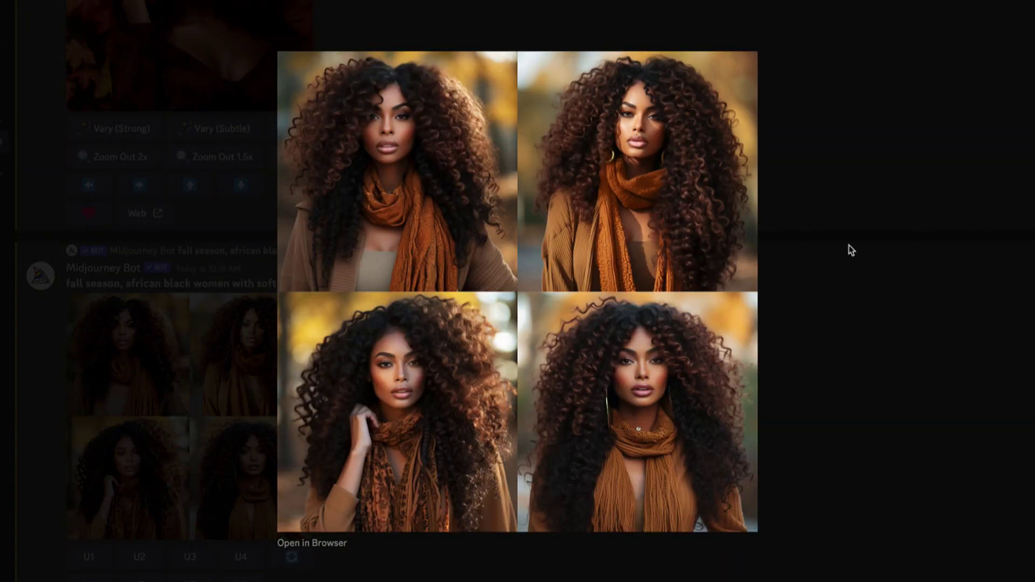
pyautogui.click(855, 238)
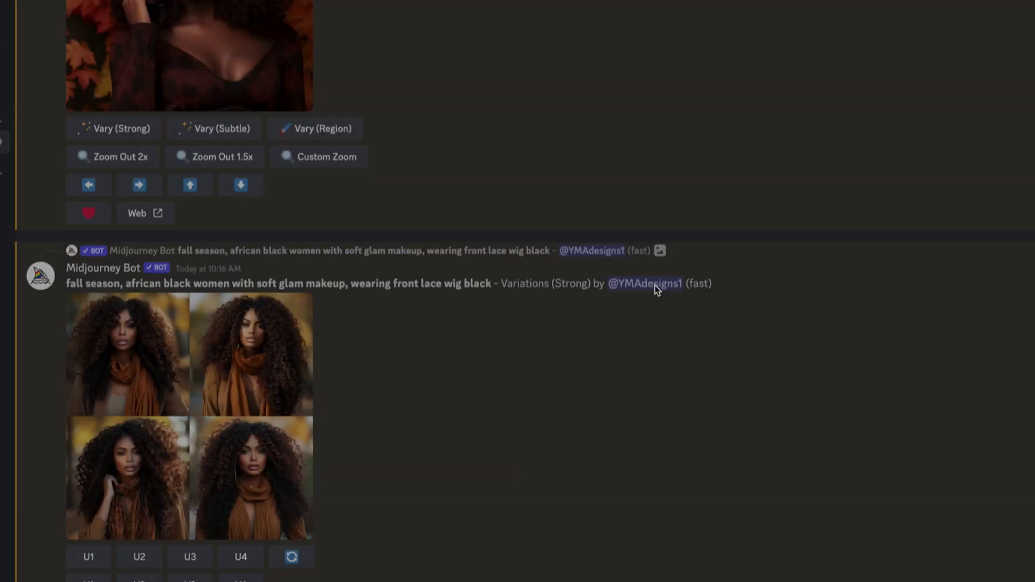
pyautogui.click(89, 561)
pyautogui.click(136, 561)
pyautogui.click(254, 563)
pyautogui.scroll(-10, 616, 484)
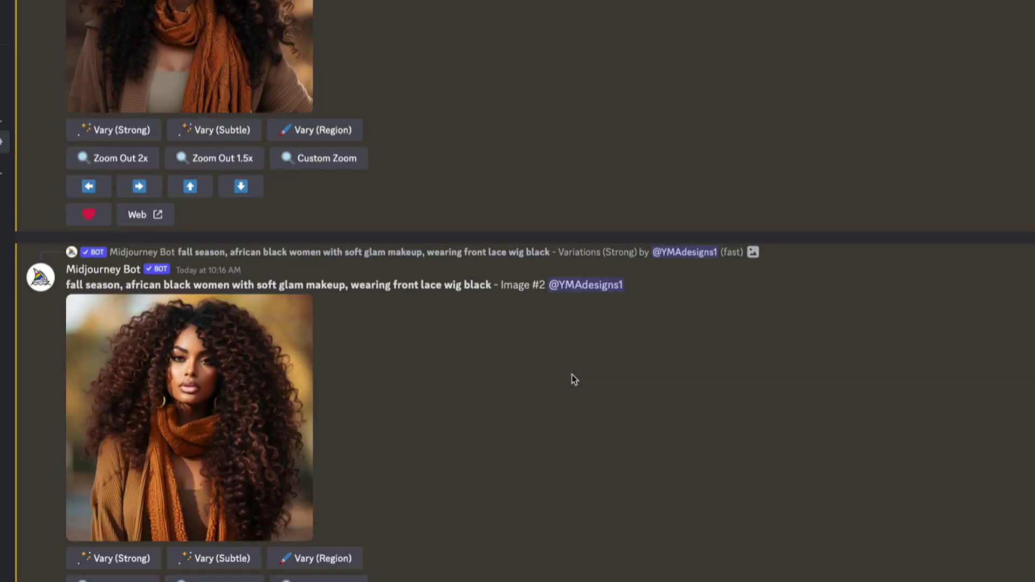
pyautogui.scroll(15, 573, 378)
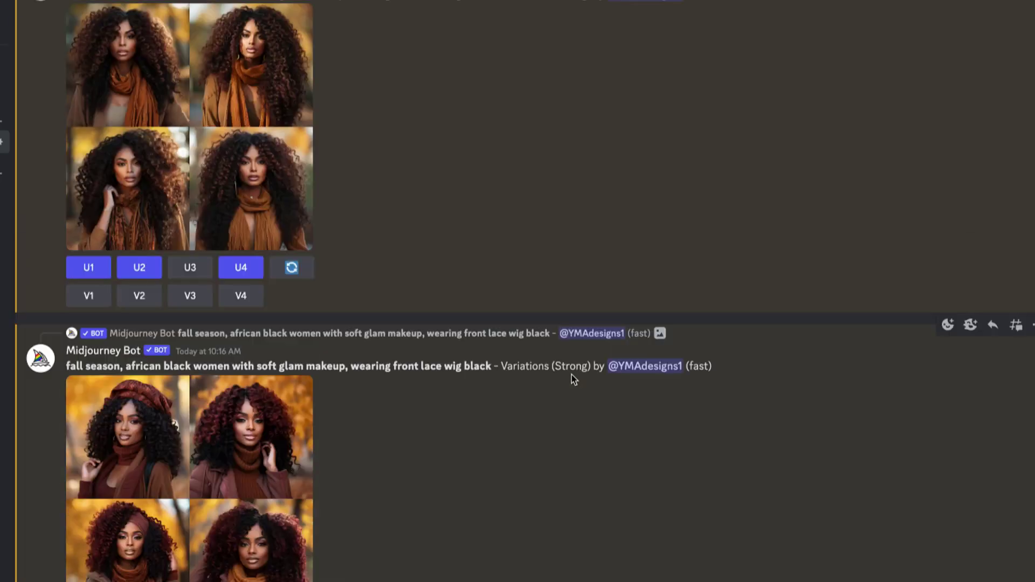
# Step: Start a region variation of the upscaled Image #2 portrait with the orange and red leaf background
pyautogui.scroll(15, 573, 378)
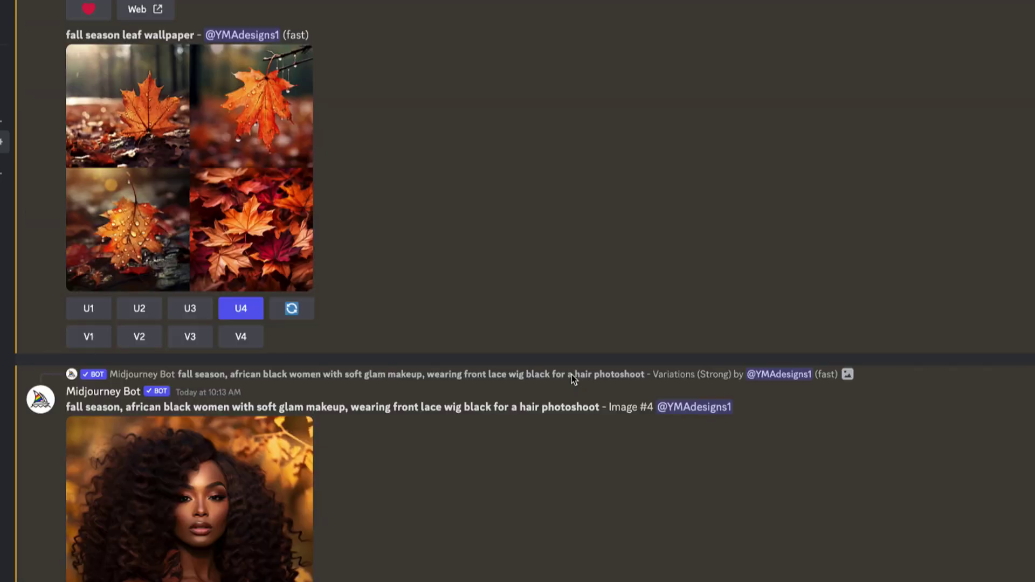
pyautogui.scroll(-10, 573, 379)
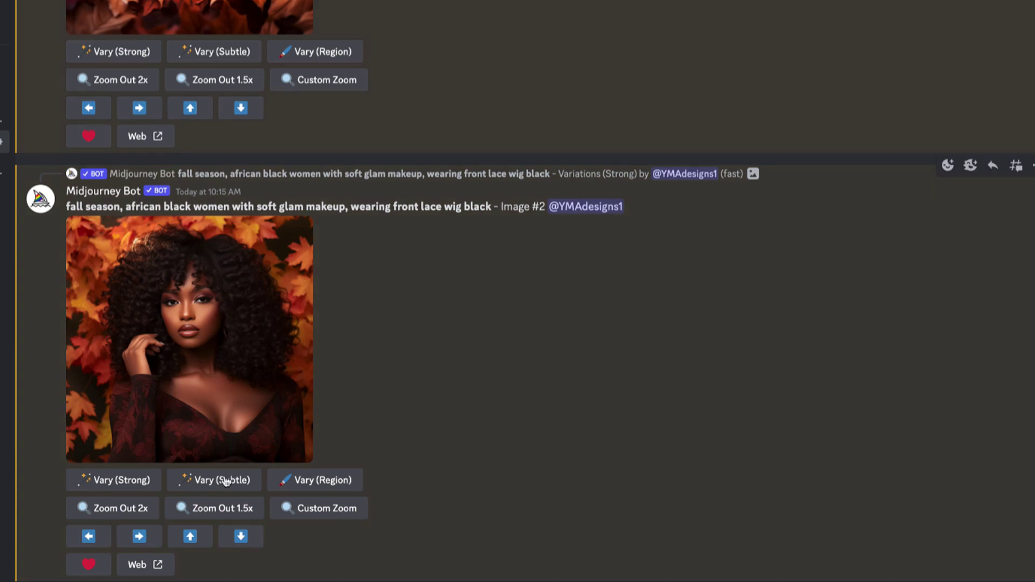
pyautogui.click(327, 482)
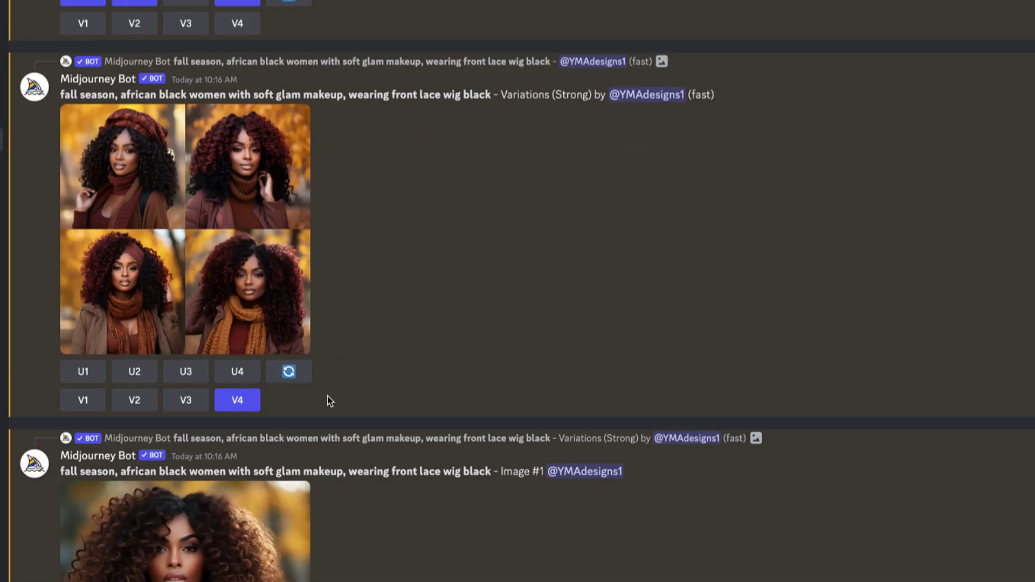
# Step: Preview the newest scarf variation grid with burgundy curls and upscale its images 2 and 3
pyautogui.scroll(-15, 328, 396)
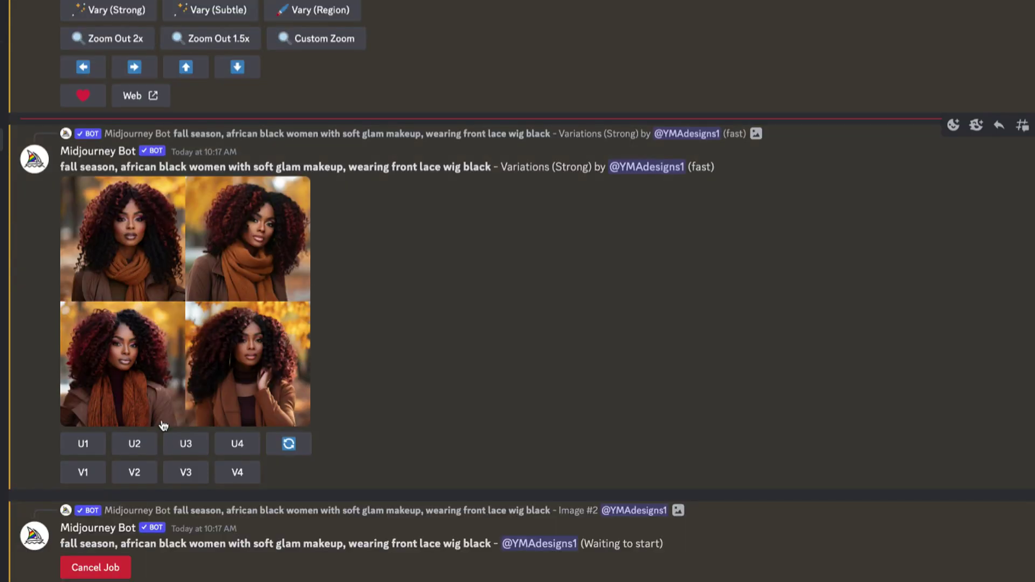
pyautogui.click(168, 394)
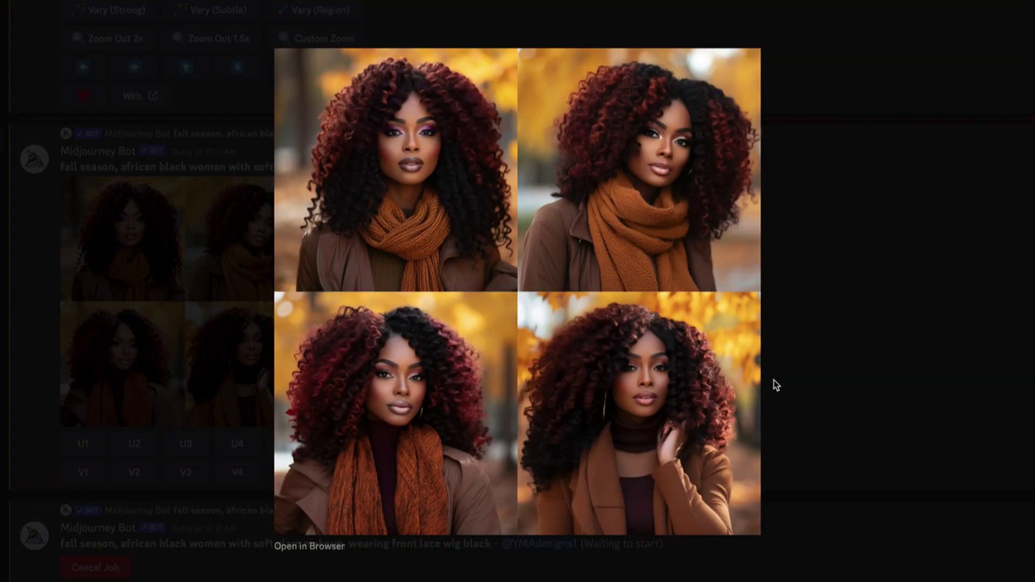
pyautogui.click(861, 301)
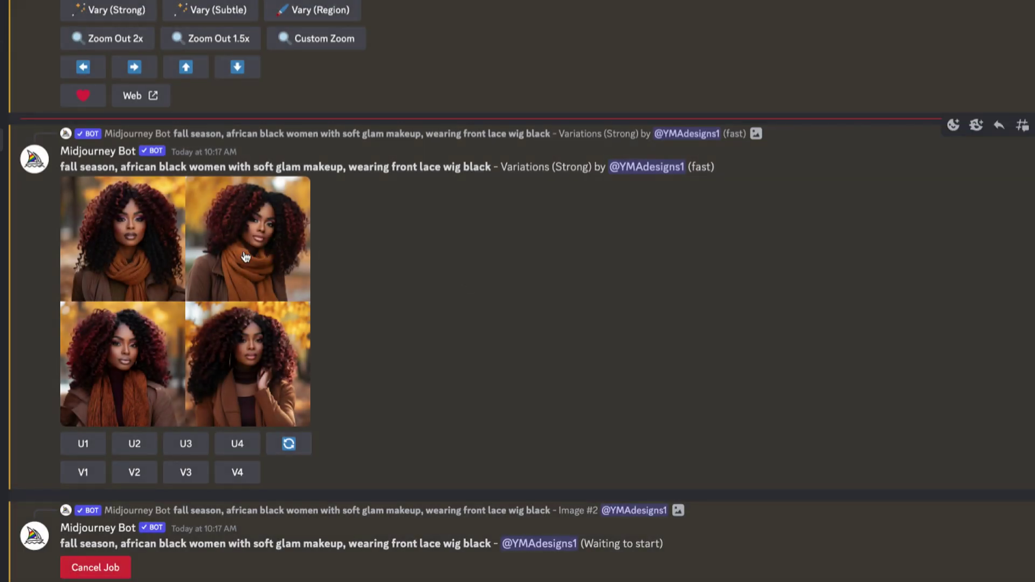
pyautogui.click(133, 449)
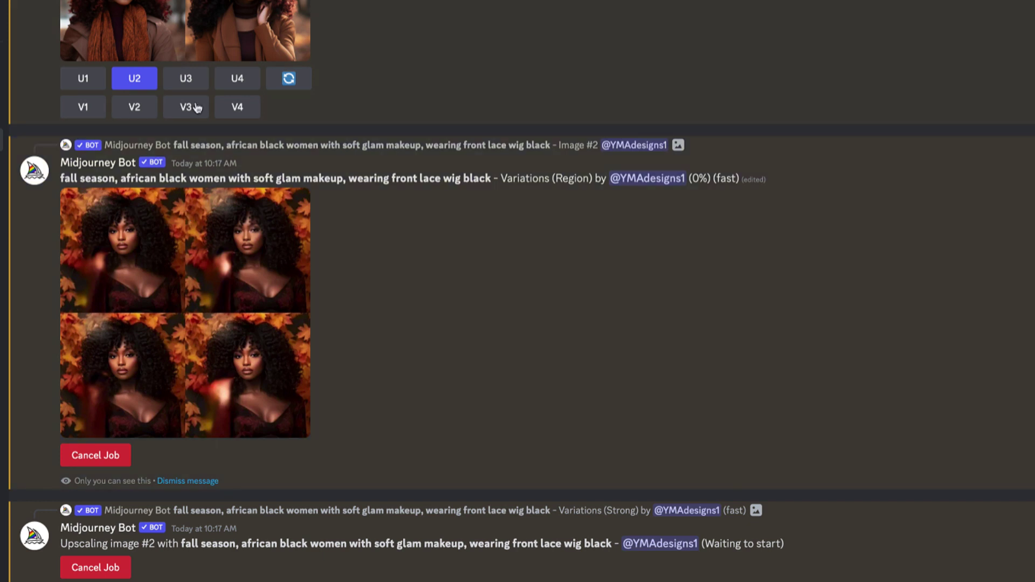
pyautogui.click(186, 81)
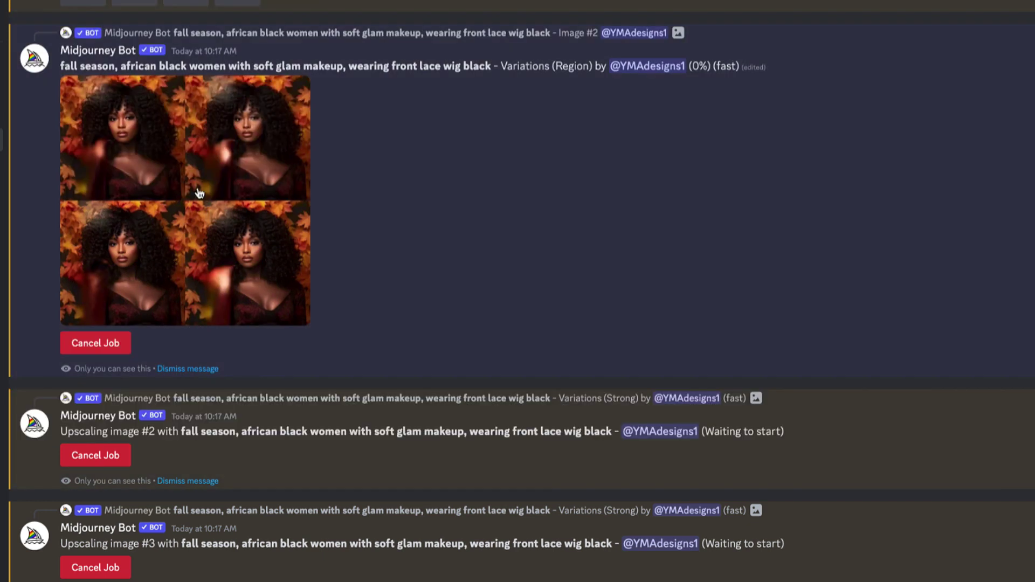
# Step: Preview the region variation grid while it renders and view the upscaled scarf portraits 2 and 3
pyautogui.scroll(5, 353, 359)
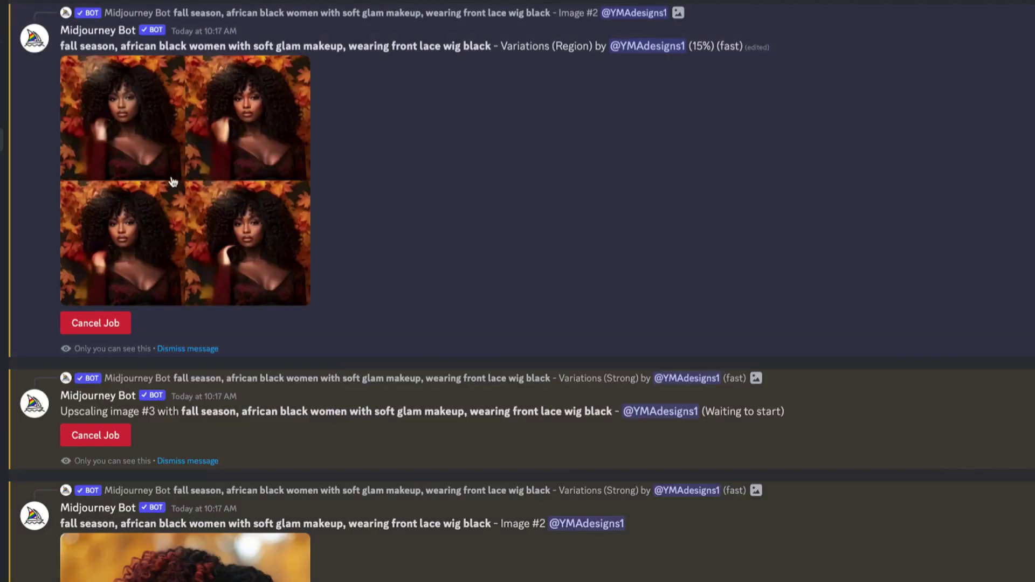
pyautogui.click(169, 180)
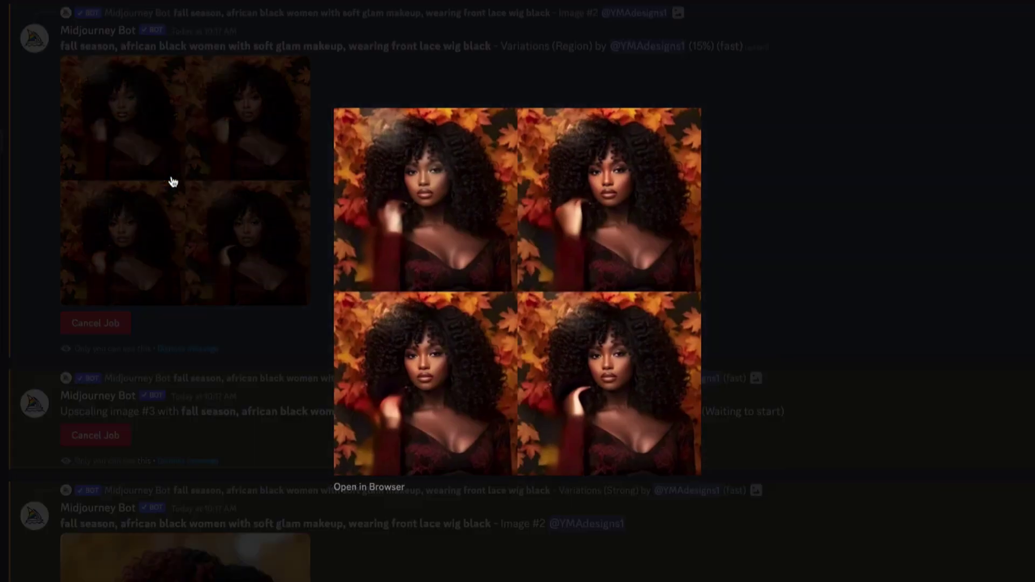
pyautogui.click(795, 247)
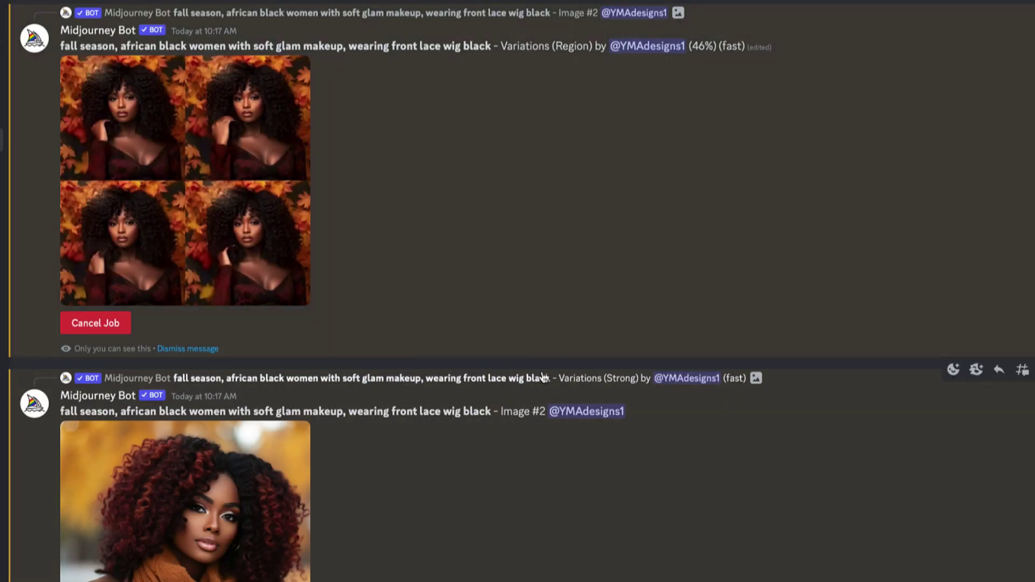
pyautogui.scroll(-5, 605, 389)
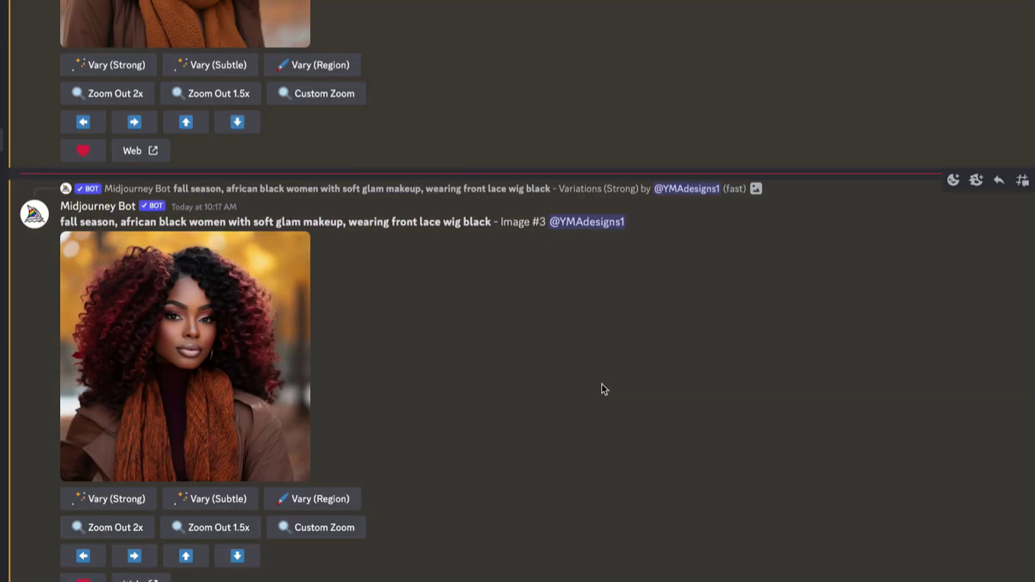
pyautogui.scroll(5, 516, 380)
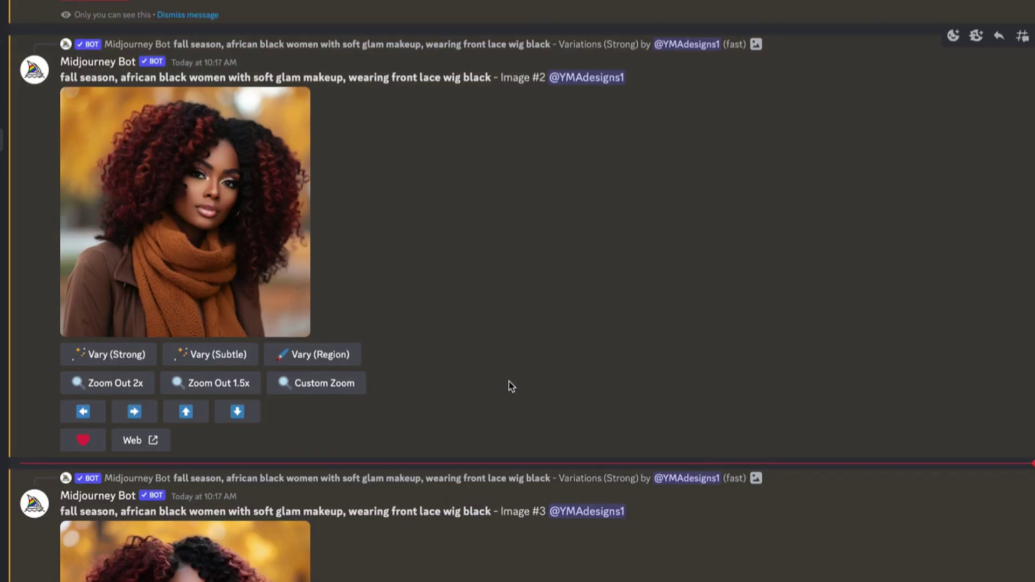
# Step: Review the earlier Midjourney results, enlarging the hair photoshoot portrait grids and the original front lace wig grid with the scarves
pyautogui.scroll(6, 511, 384)
pyautogui.scroll(20, 510, 384)
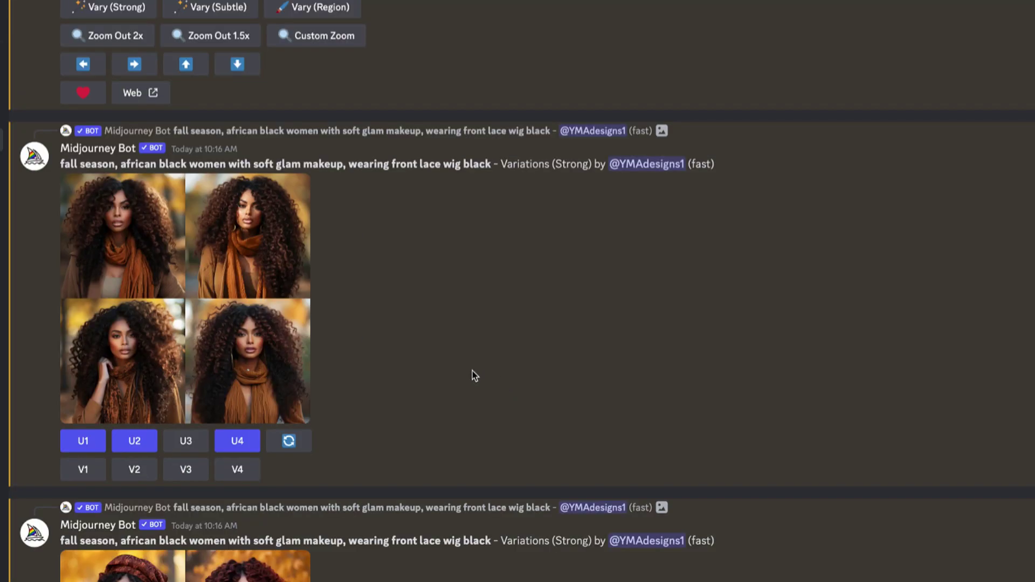
pyautogui.scroll(12, 386, 362)
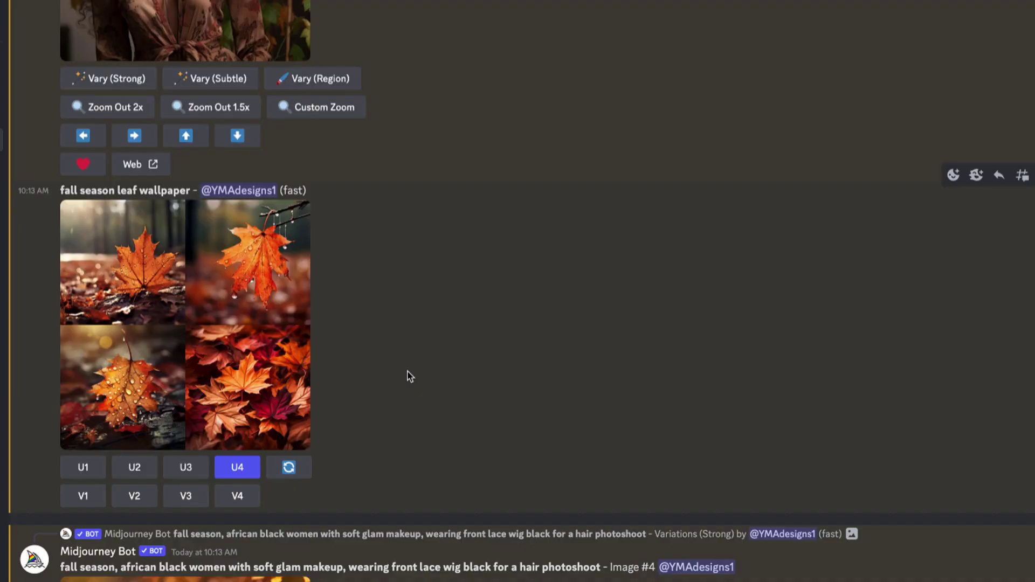
pyautogui.scroll(10, 410, 376)
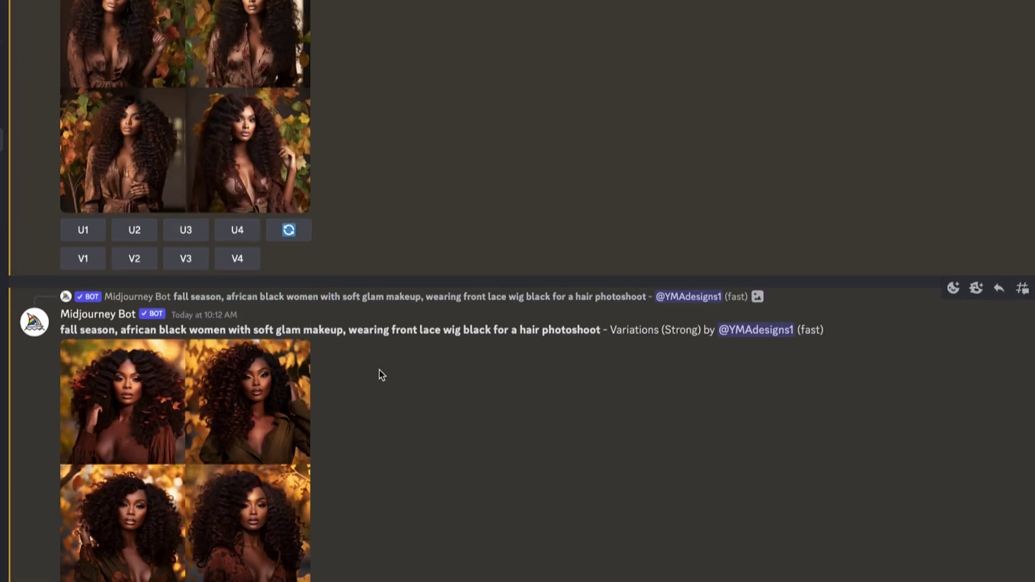
pyautogui.click(212, 497)
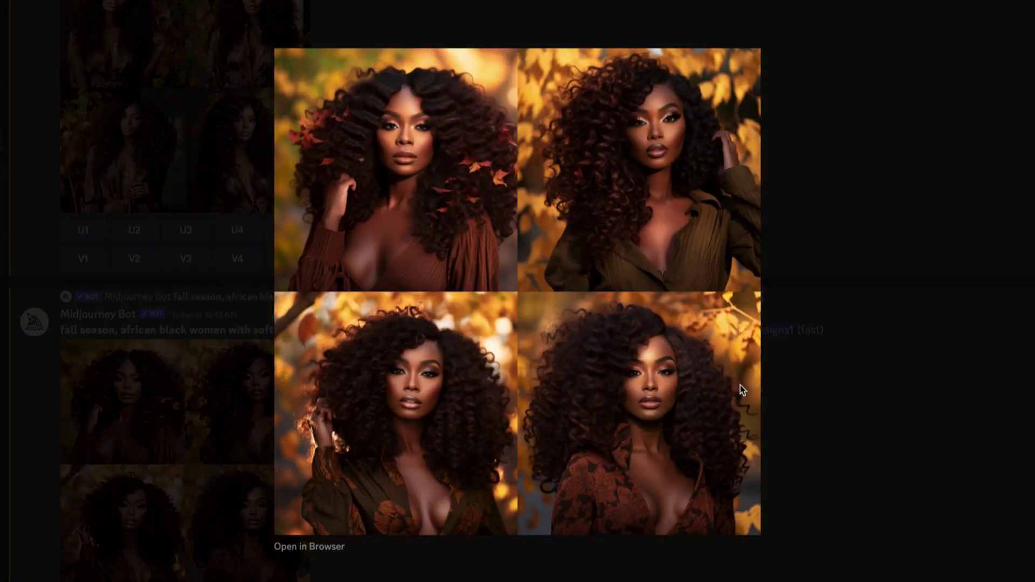
pyautogui.click(840, 270)
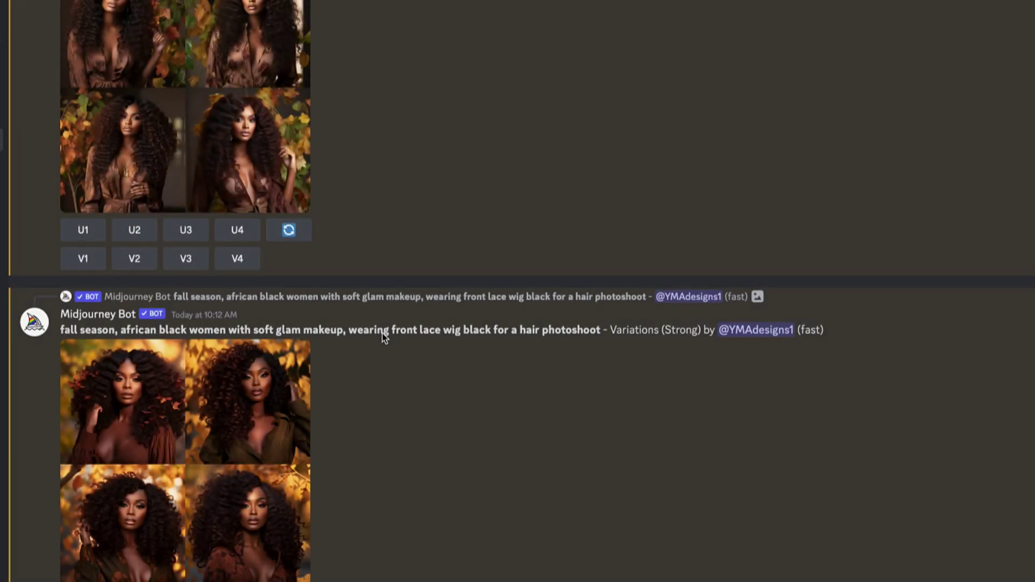
pyautogui.scroll(1, 382, 340)
pyautogui.scroll(7, 382, 340)
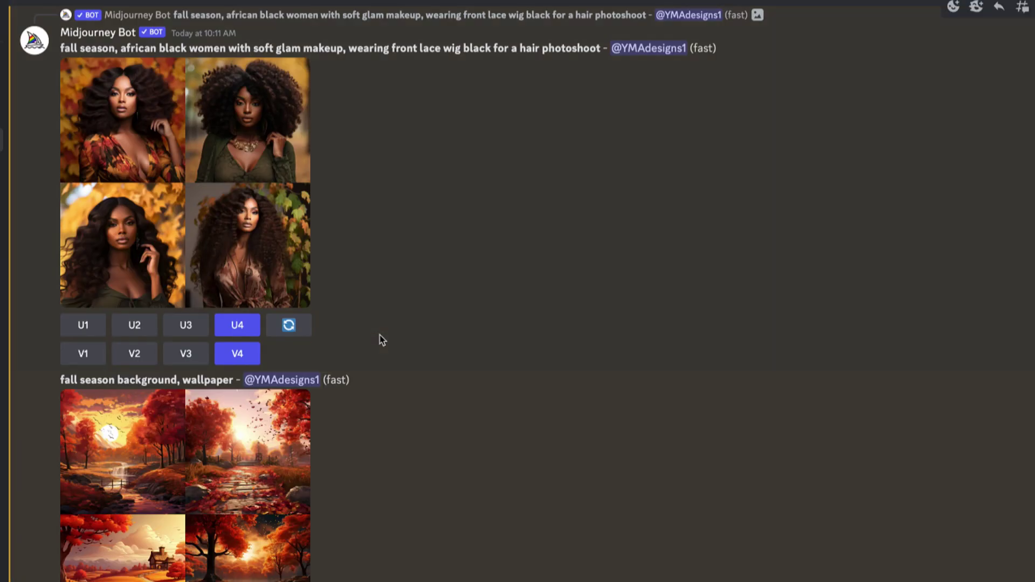
pyautogui.click(217, 177)
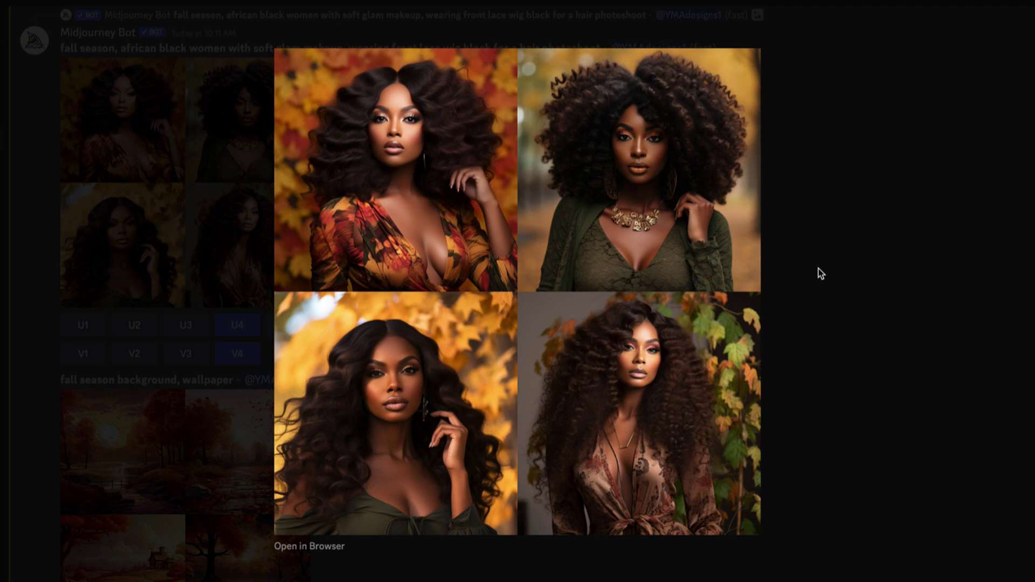
pyautogui.click(821, 273)
pyautogui.scroll(6, 277, 282)
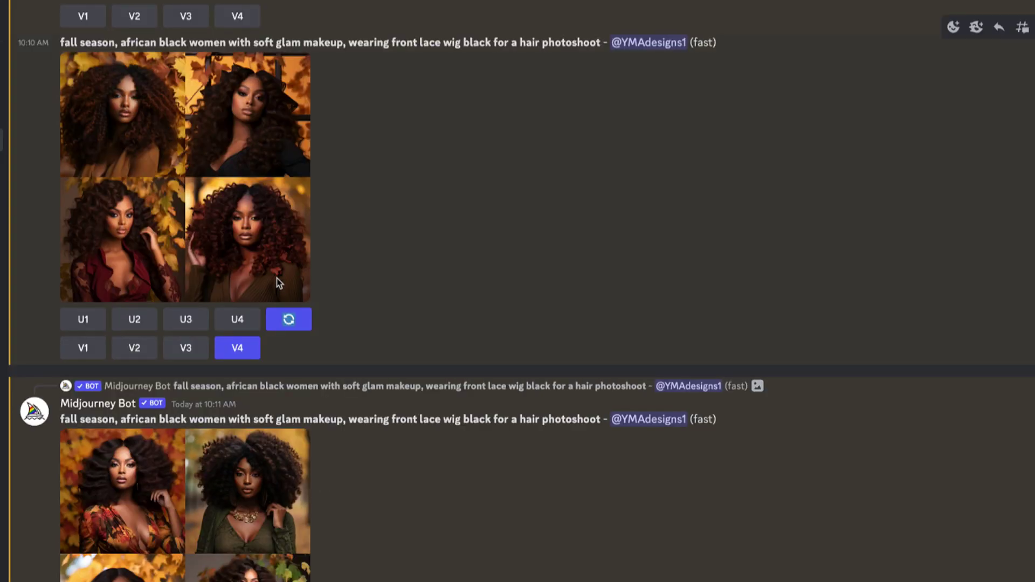
pyautogui.click(234, 215)
pyautogui.click(840, 296)
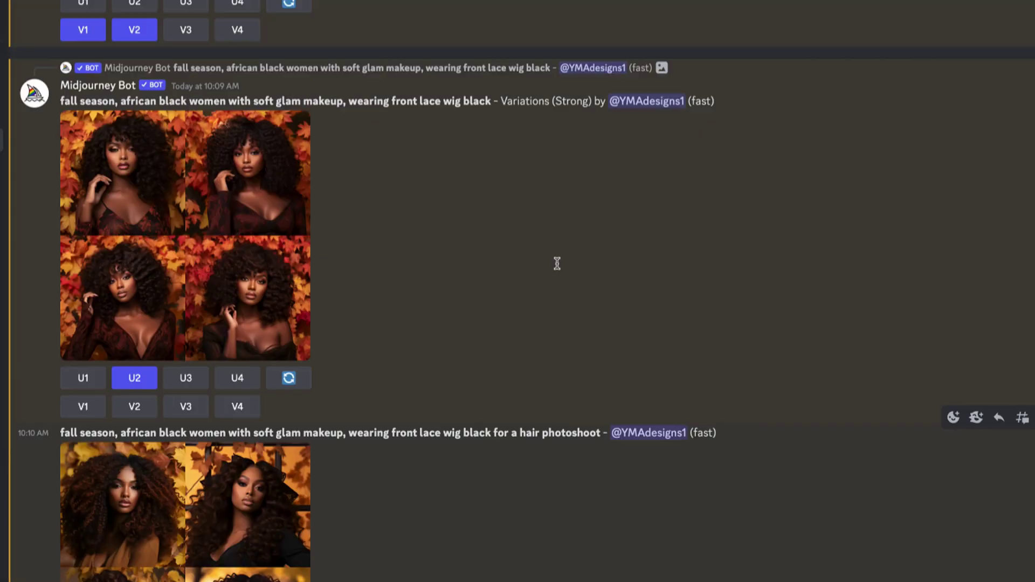
pyautogui.scroll(6, 130, 282)
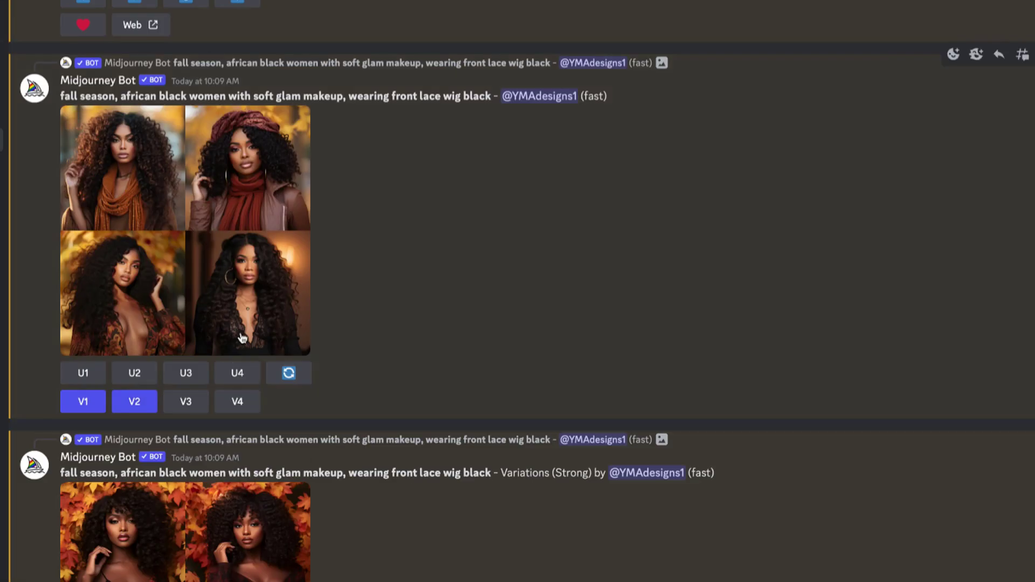
pyautogui.click(264, 273)
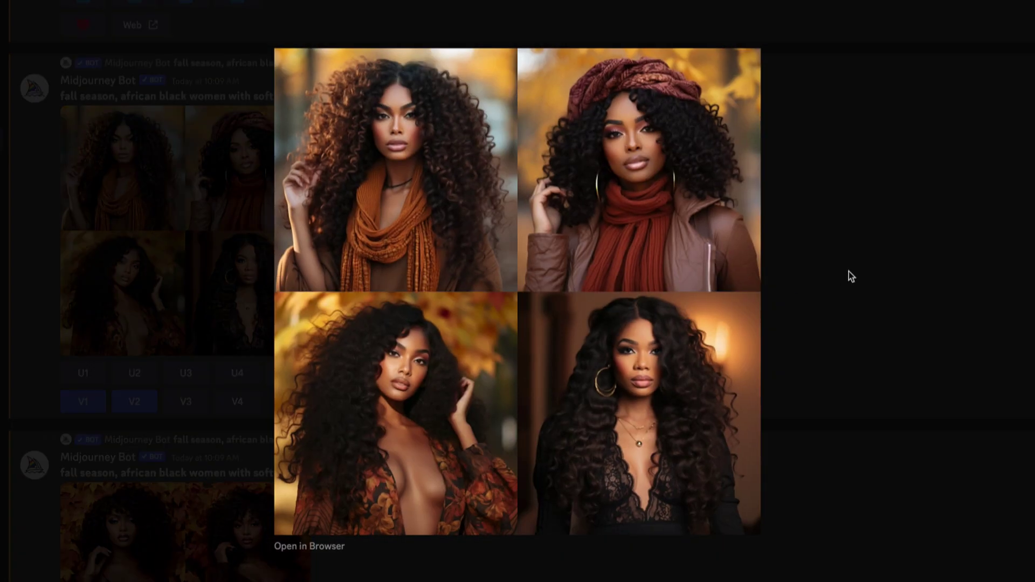
pyautogui.click(848, 271)
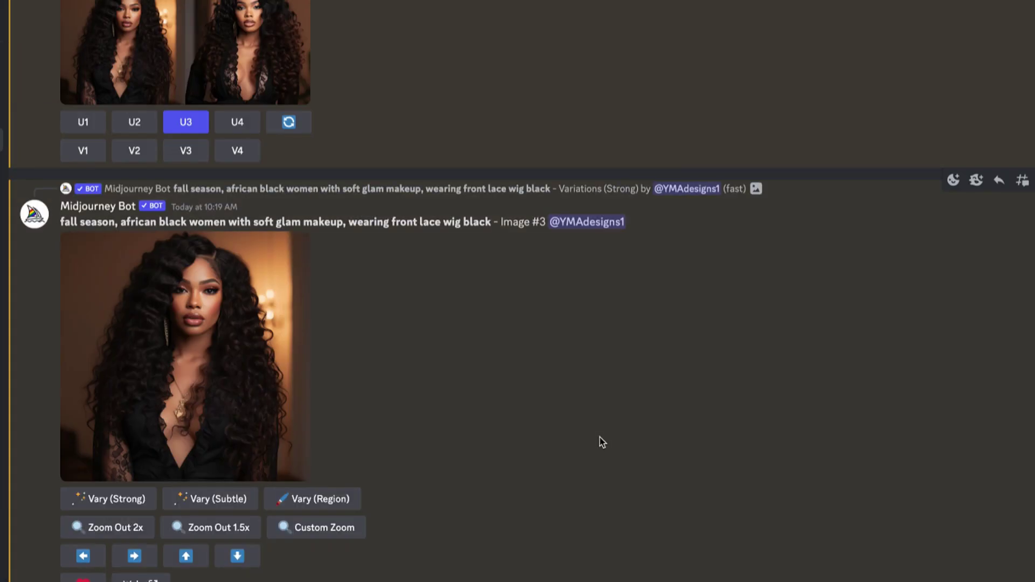
# Step: Copy the upscaled Image #3 portrait in the black lace outfit and paste it into the Canva design
pyautogui.click(185, 356)
pyautogui.rightClick(513, 345)
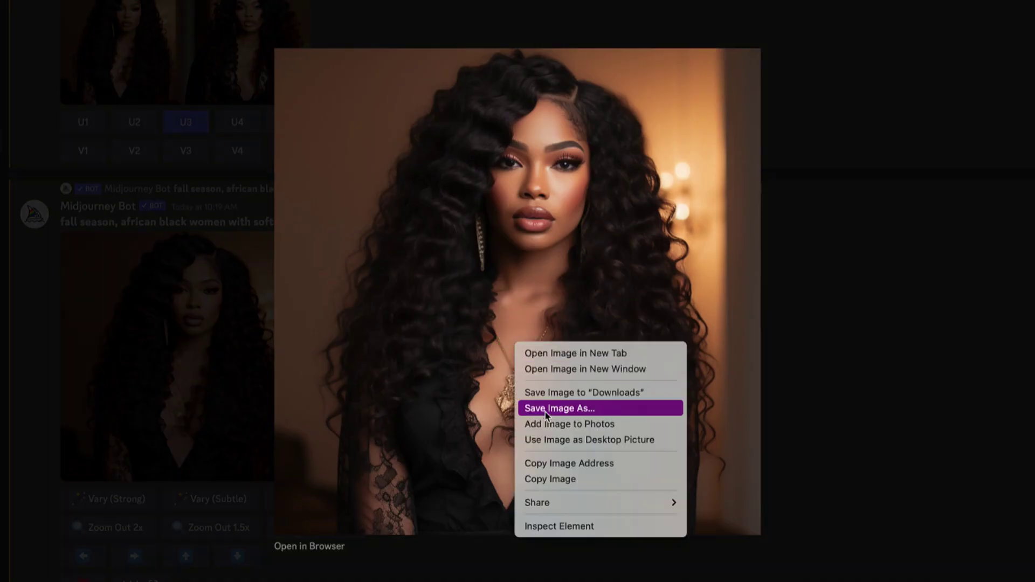
pyautogui.click(547, 481)
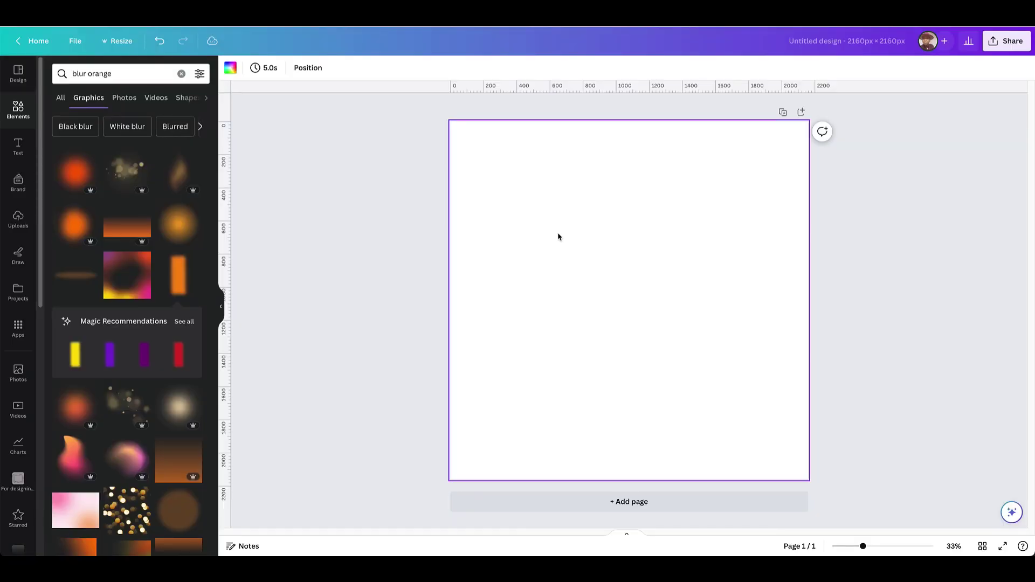
pyautogui.hotkey('ctrl', 'v')
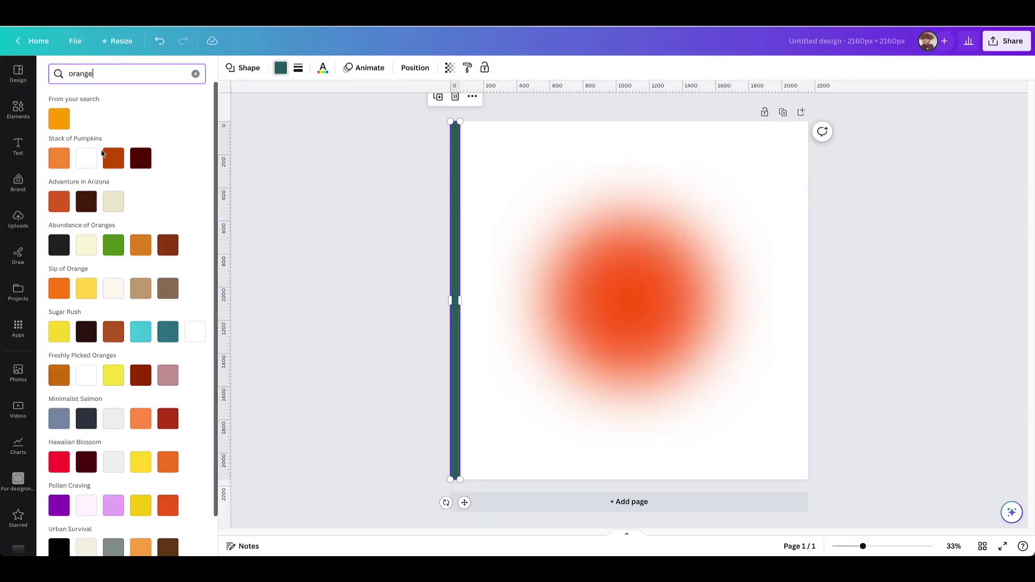
# Step: Recolor the vertical edge strip to the dark orange of the Stack of Pumpkins palette and delete the orange blur graphic
pyautogui.click(108, 158)
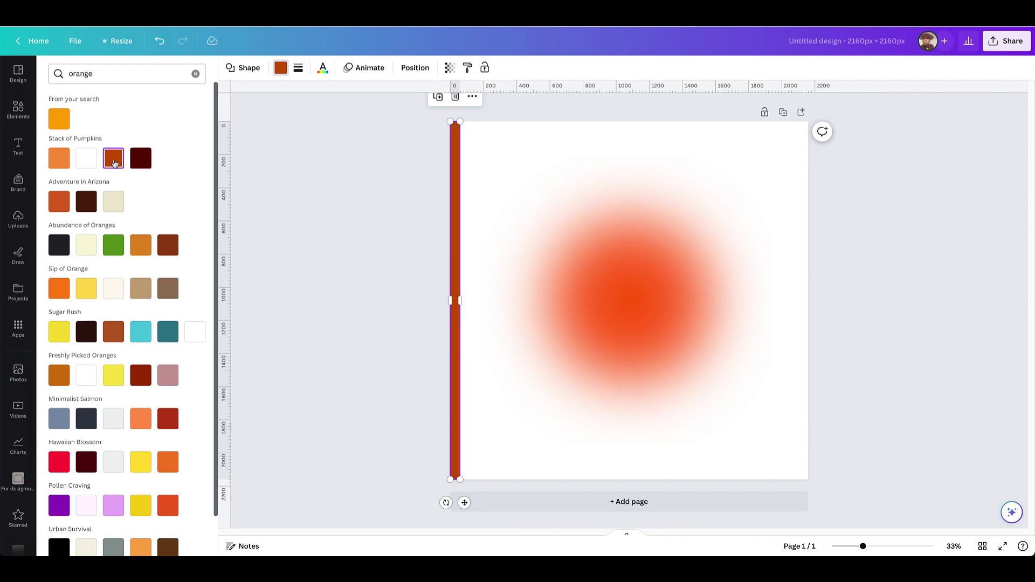
pyautogui.click(512, 215)
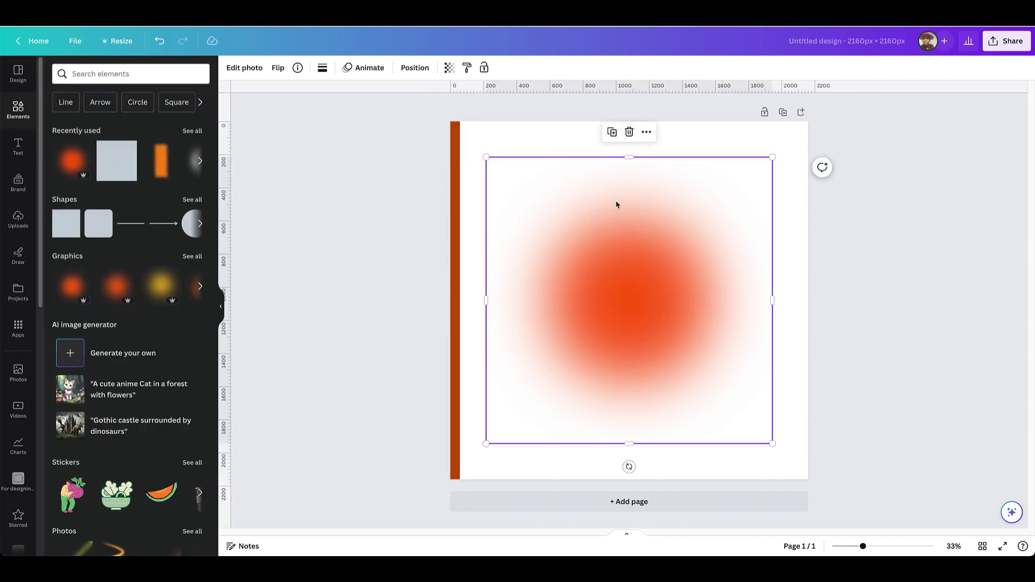
pyautogui.press('Delete')
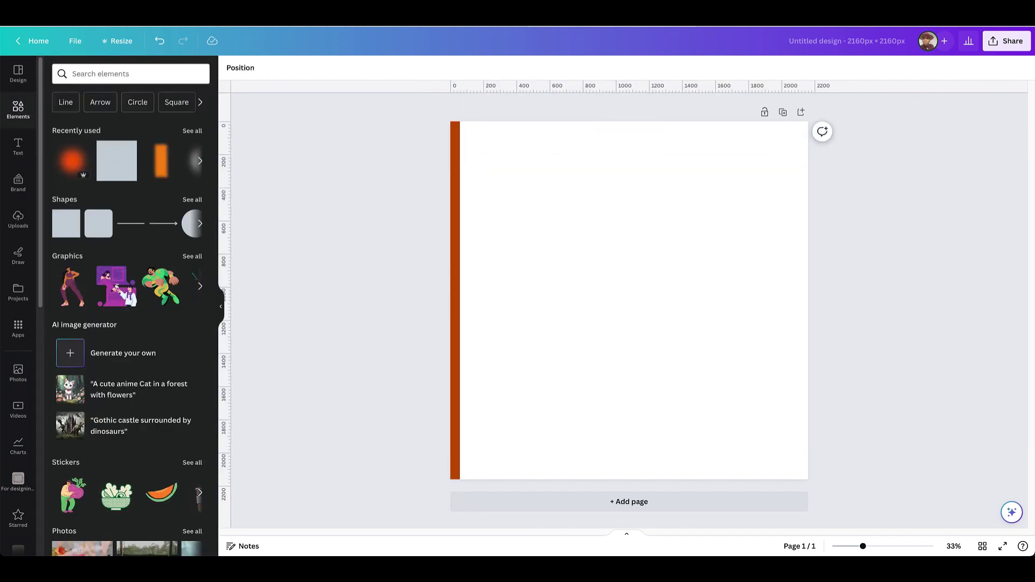
# Step: Place the uploaded autumn leaf image on the page so it fills the whole canvas
pyautogui.click(456, 205)
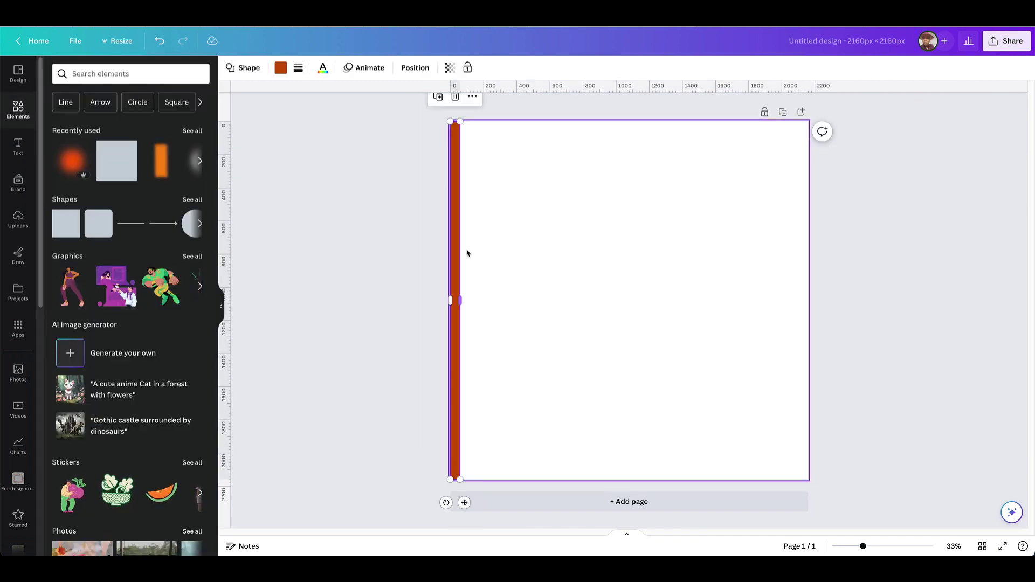
pyautogui.click(19, 222)
pyautogui.moveTo(172, 205); pyautogui.dragTo(496, 249)
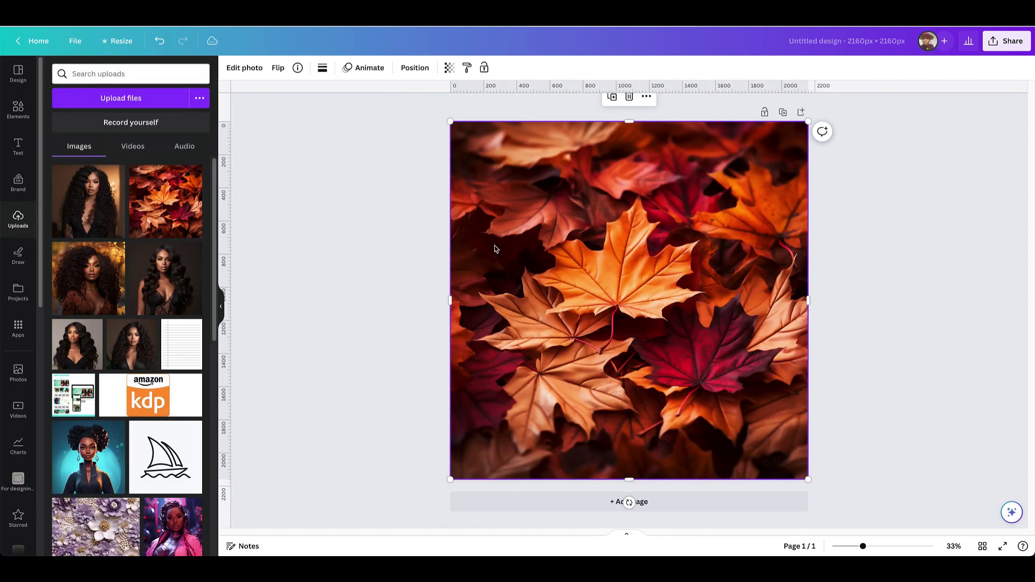
# Step: Move the leaf image below the orange strip in the layer order and set its transparency to 16
pyautogui.click(414, 68)
pyautogui.moveTo(119, 132); pyautogui.dragTo(175, 148)
pyautogui.click(450, 68)
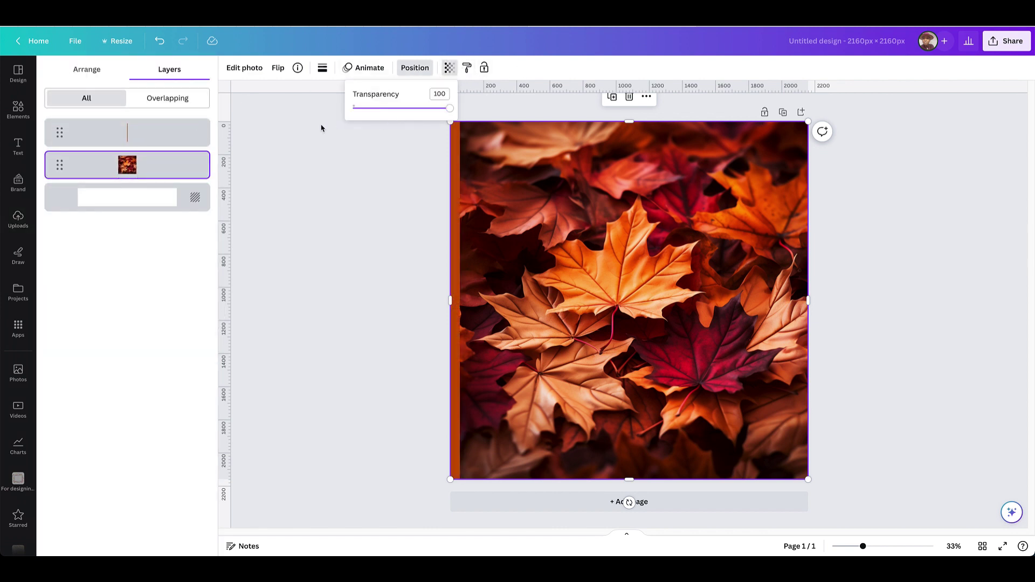
pyautogui.click(371, 113)
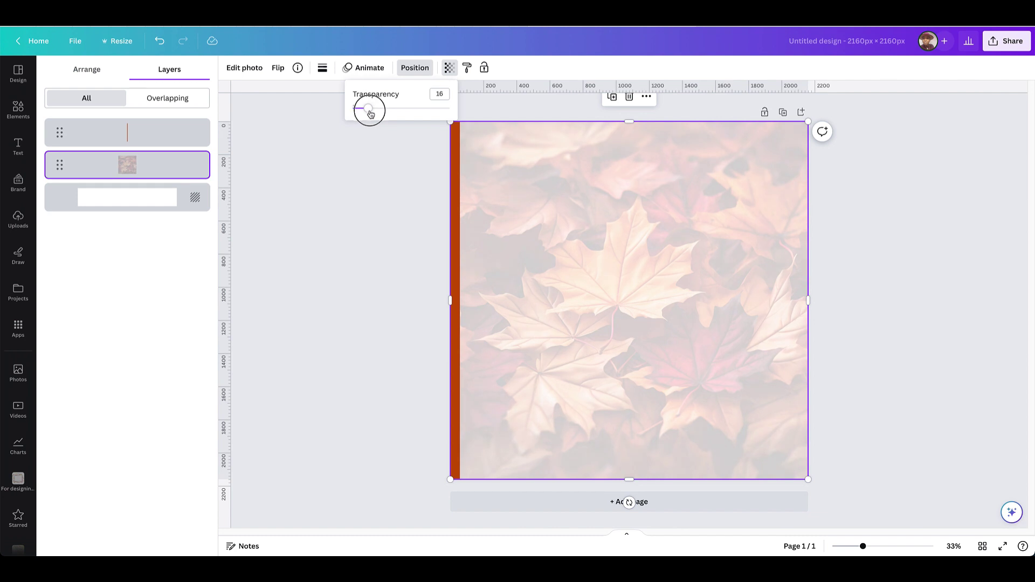
# Step: Make the autumn leaf background image more opaque and lock it in place
pyautogui.moveTo(372, 113); pyautogui.dragTo(421, 111)
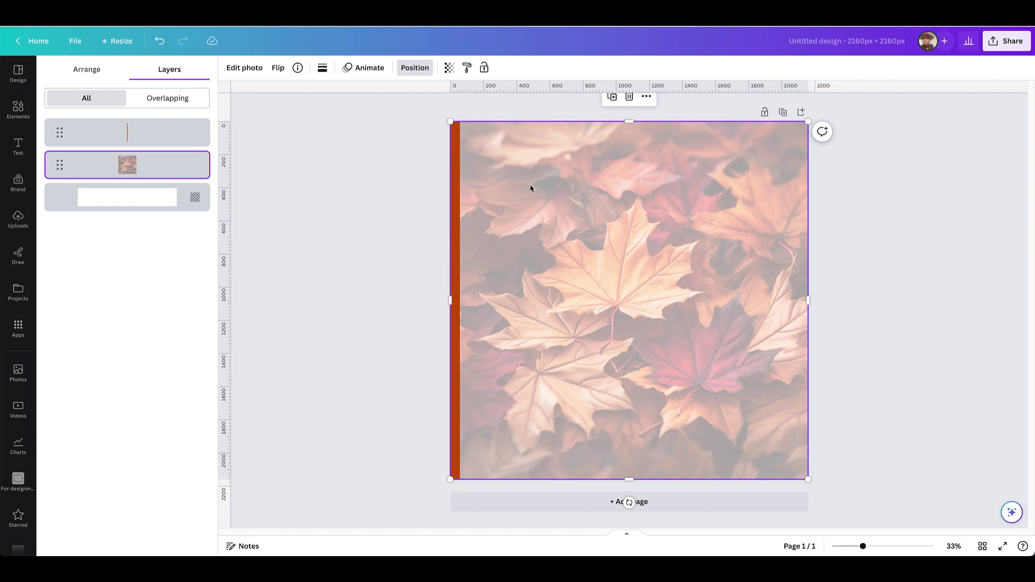
pyautogui.click(614, 100)
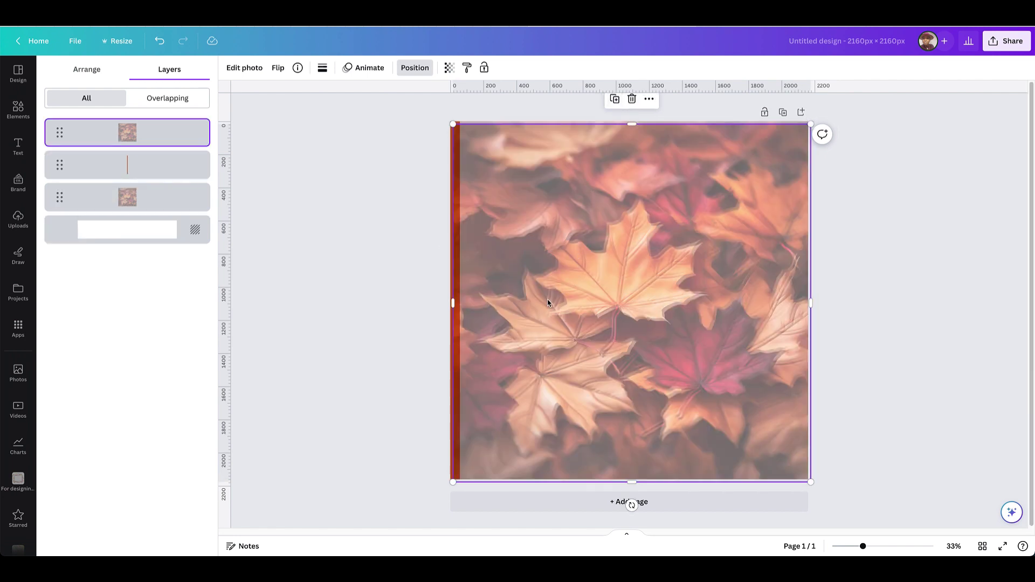
pyautogui.click(632, 99)
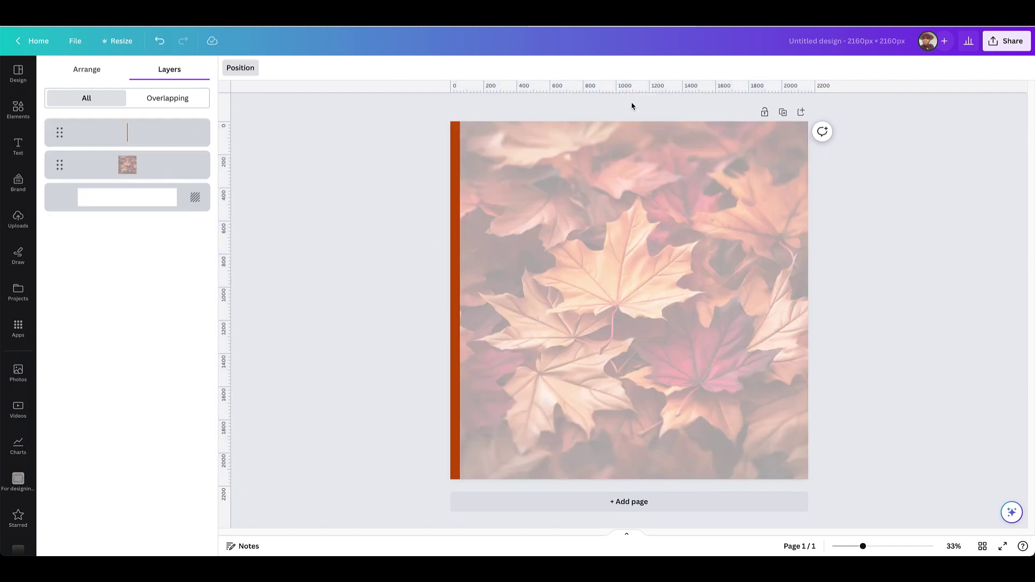
pyautogui.click(645, 213)
pyautogui.rightClick(646, 212)
pyautogui.moveTo(751, 401)
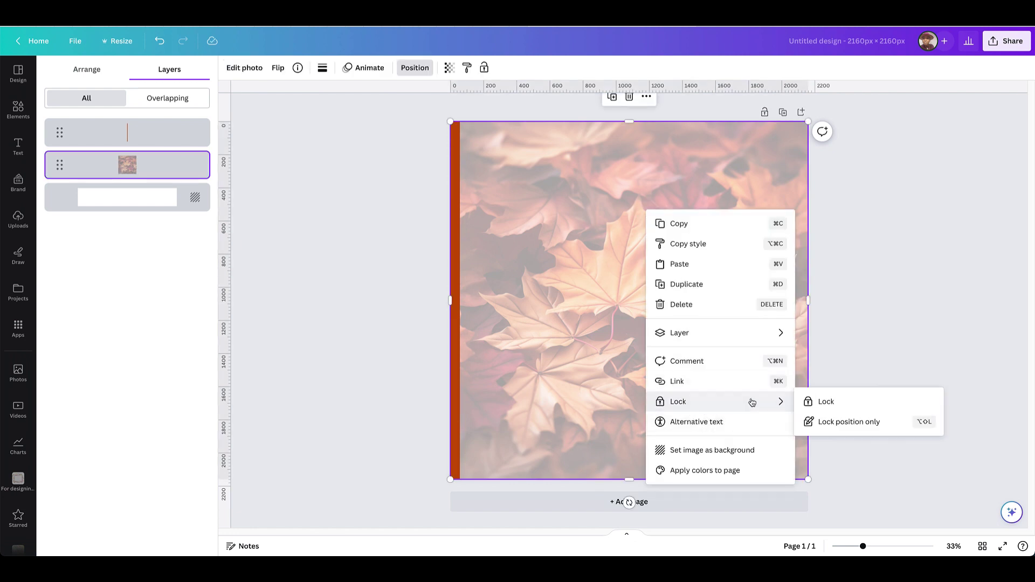
pyautogui.click(814, 401)
# Step: Duplicate the vertical orange strip four times, offsetting each copy to the right of the previous one
pyautogui.click(455, 261)
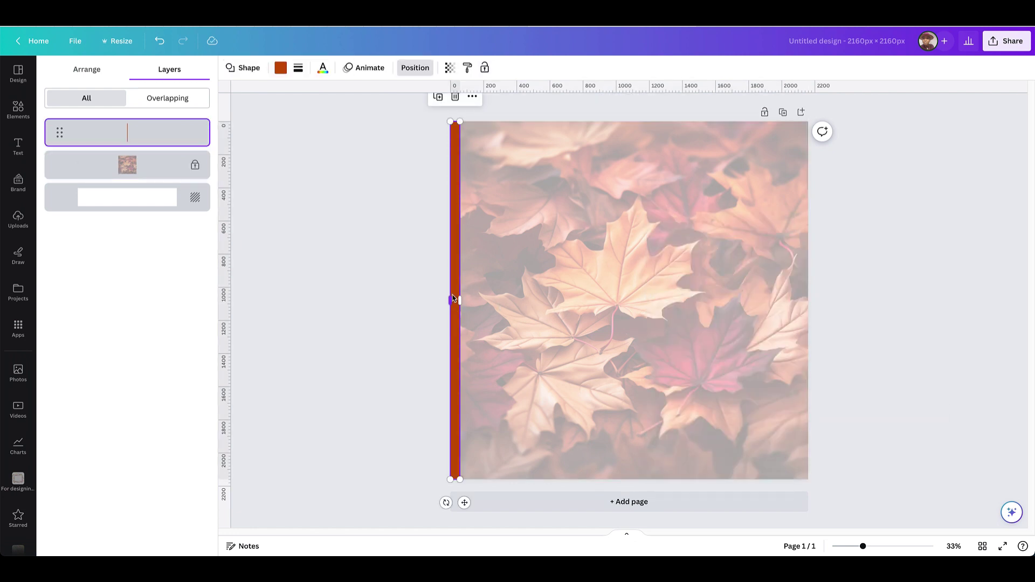
pyautogui.click(438, 97)
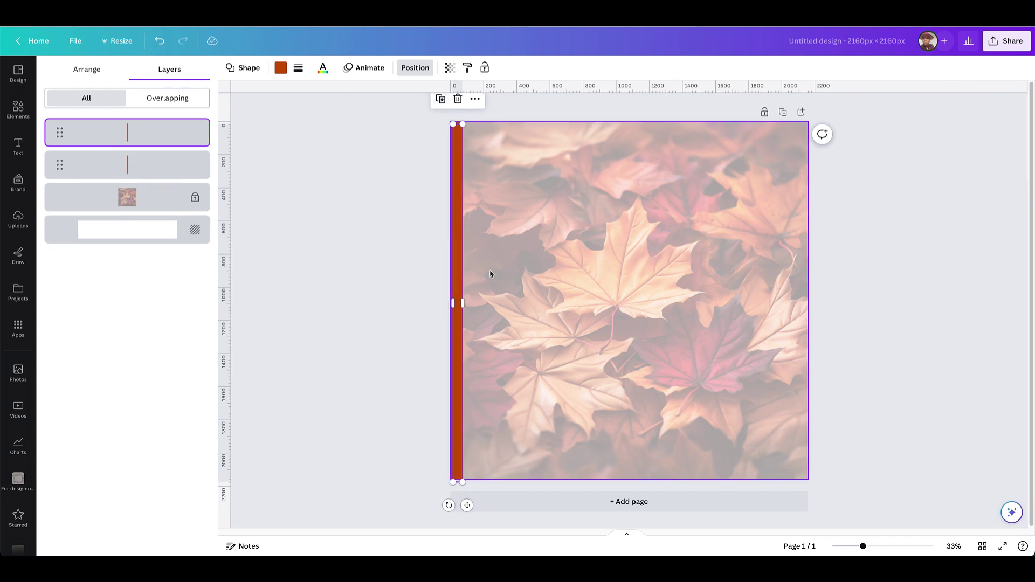
pyautogui.moveTo(468, 508); pyautogui.dragTo(482, 509)
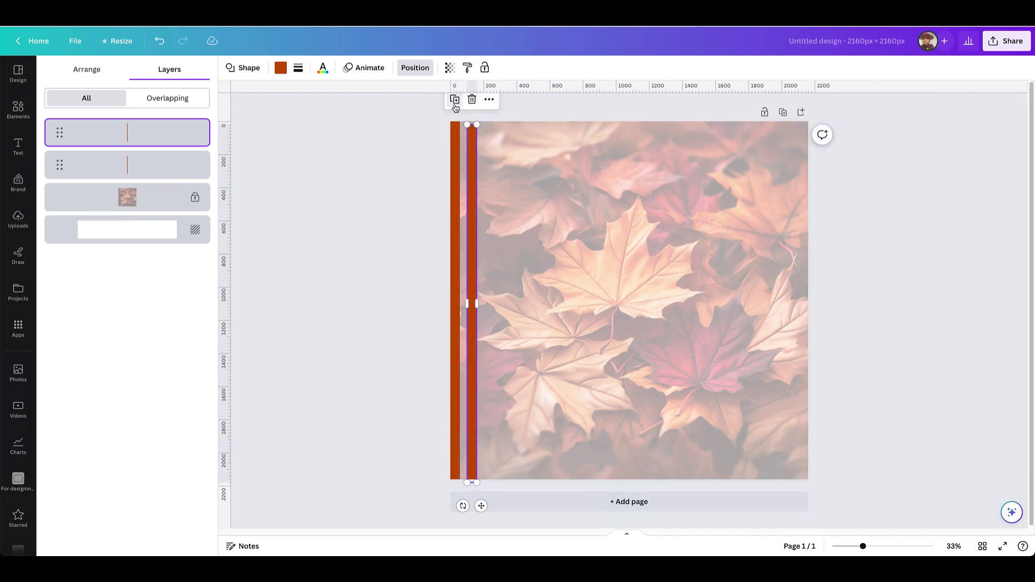
pyautogui.click(455, 101)
pyautogui.click(473, 103)
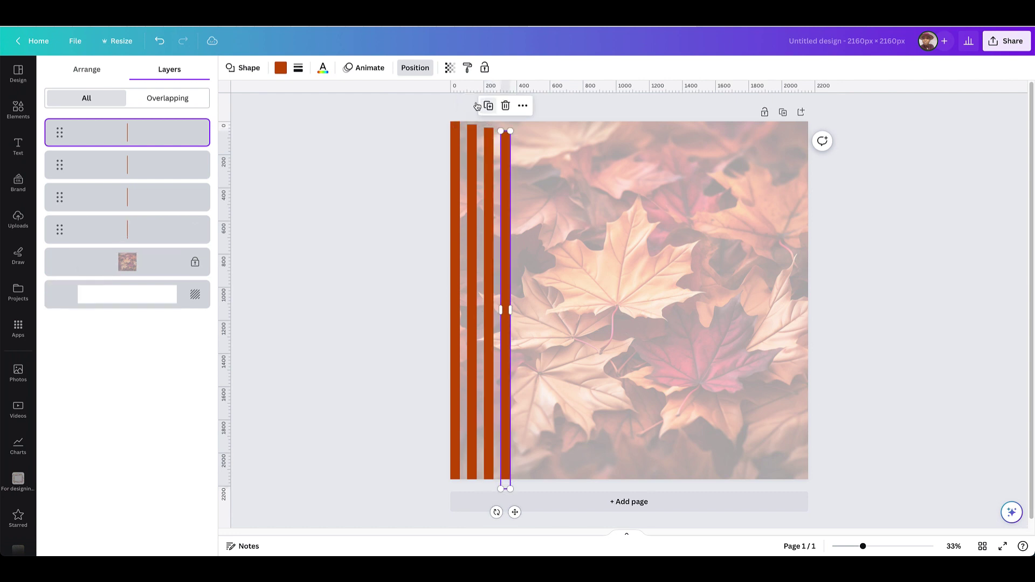
pyautogui.click(487, 106)
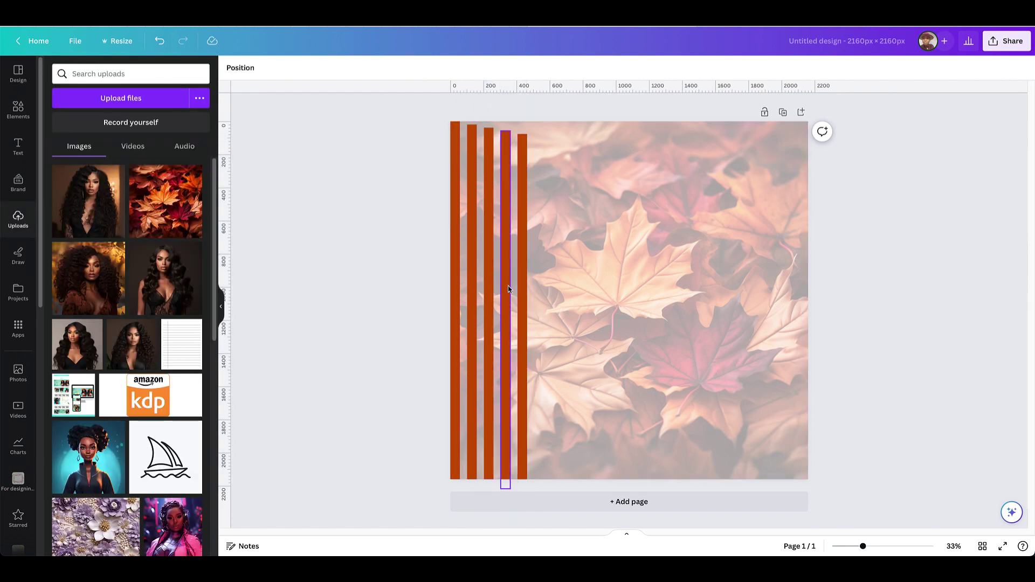
# Step: Keep duplicating the orange strip at a regular offset until the copies span the page to its right edge
pyautogui.click(522, 260)
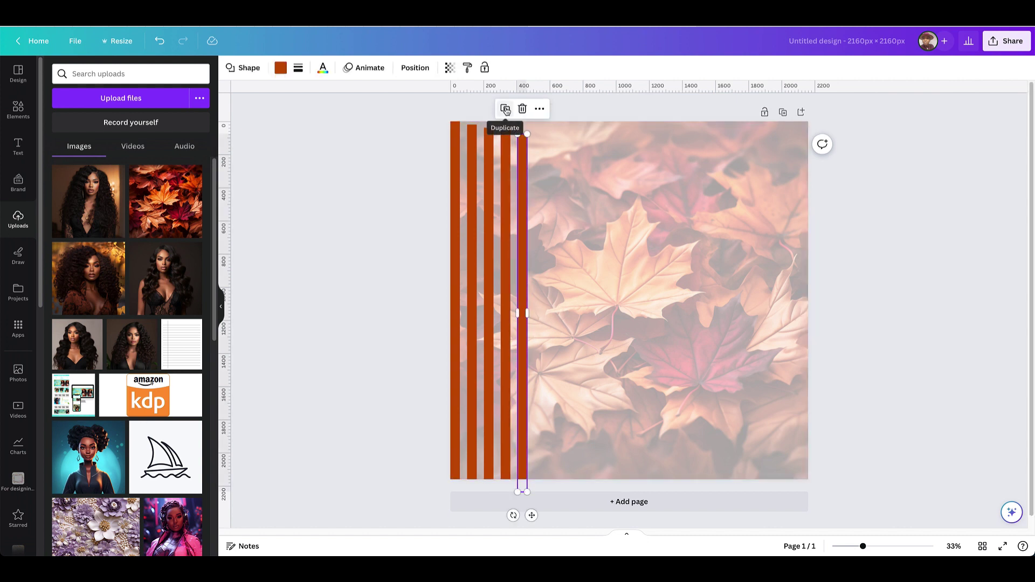
pyautogui.click(599, 102)
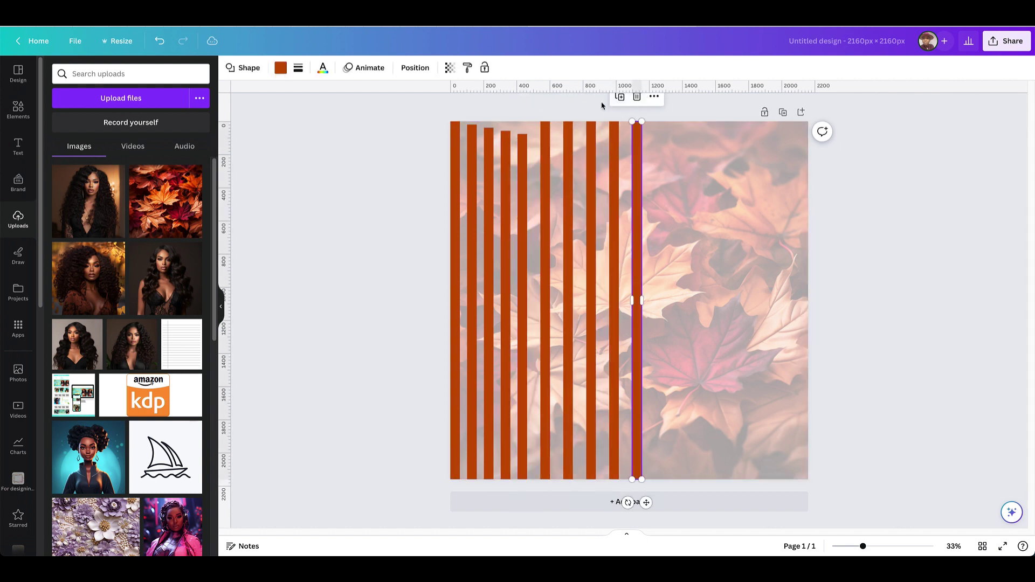
pyautogui.click(622, 101)
pyautogui.click(645, 101)
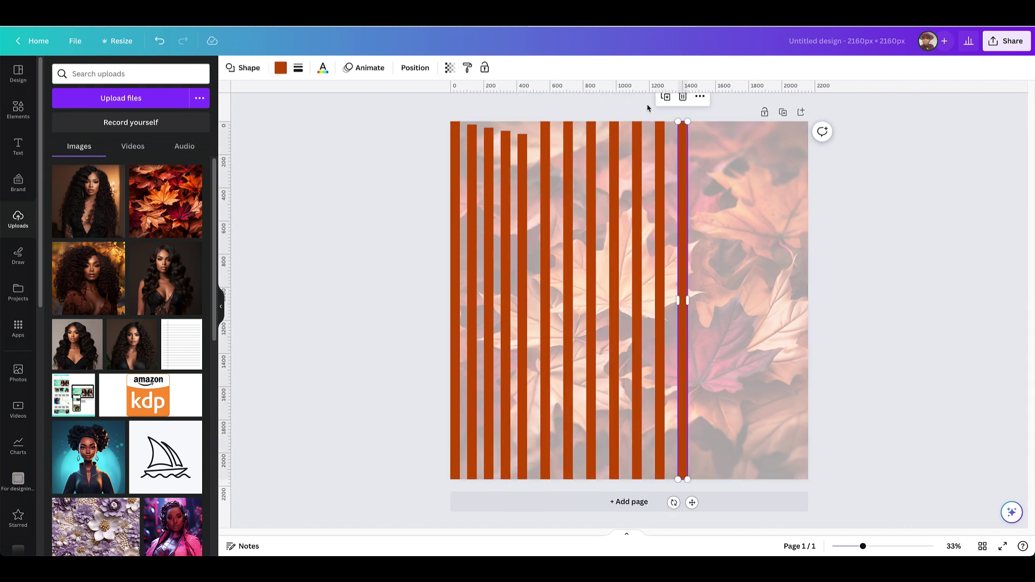
pyautogui.click(668, 101)
pyautogui.click(691, 101)
pyautogui.click(714, 101)
pyautogui.click(736, 101)
pyautogui.click(760, 101)
# Step: Select all the orange strips, space them evenly across the page and group them
pyautogui.moveTo(876, 241); pyautogui.dragTo(452, 216)
pyautogui.click(706, 67)
pyautogui.click(87, 69)
pyautogui.click(72, 264)
pyautogui.moveTo(619, 377); pyautogui.dragTo(622, 381)
pyautogui.click(603, 97)
# Step: Make the striped group semi-transparent, center it on the page and lock it
pyautogui.click(688, 69)
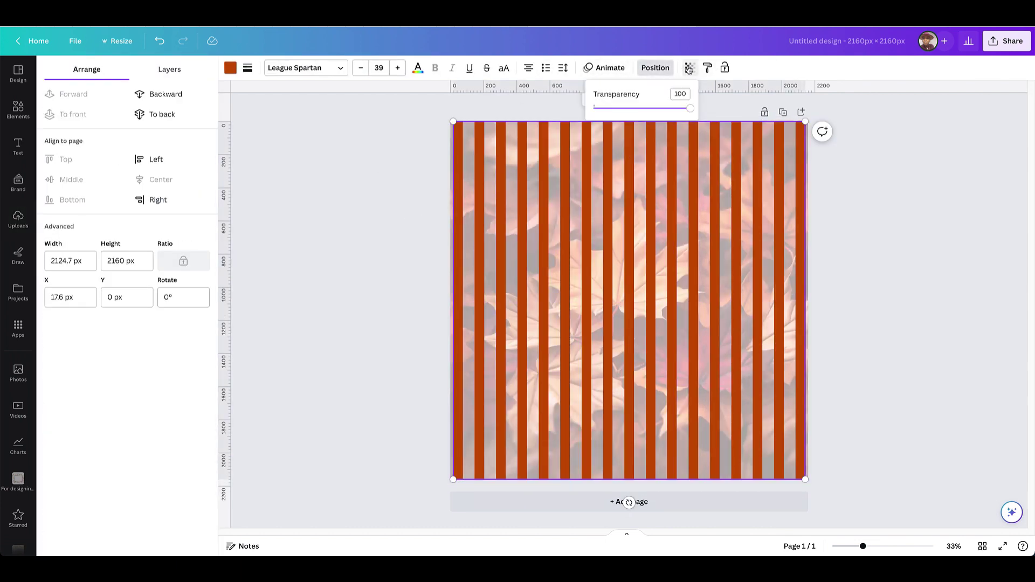
pyautogui.moveTo(675, 223)
pyautogui.mouseDown()
pyautogui.moveTo(656, 224)
pyautogui.moveTo(677, 223)
pyautogui.mouseUp()
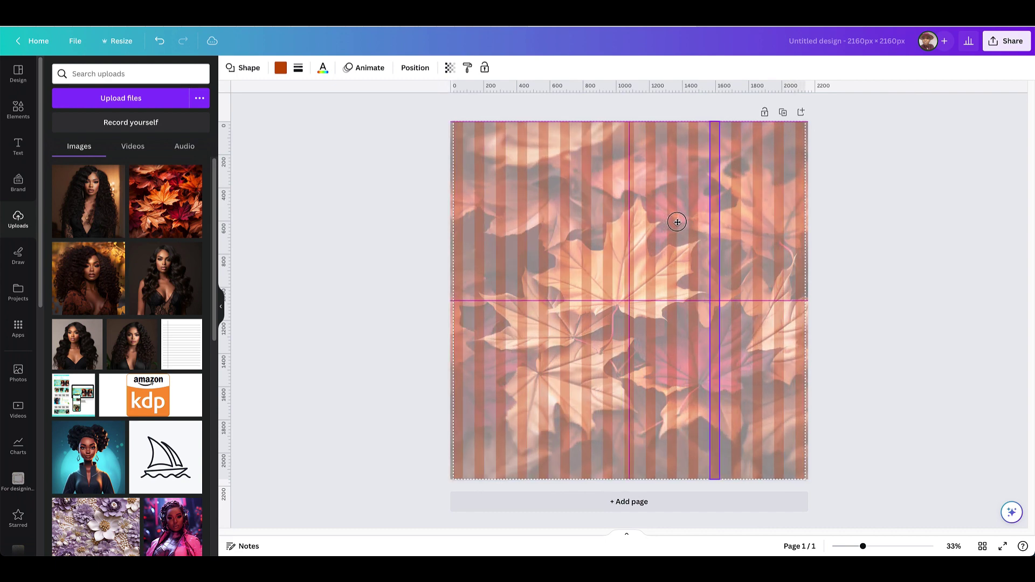
pyautogui.rightClick(695, 265)
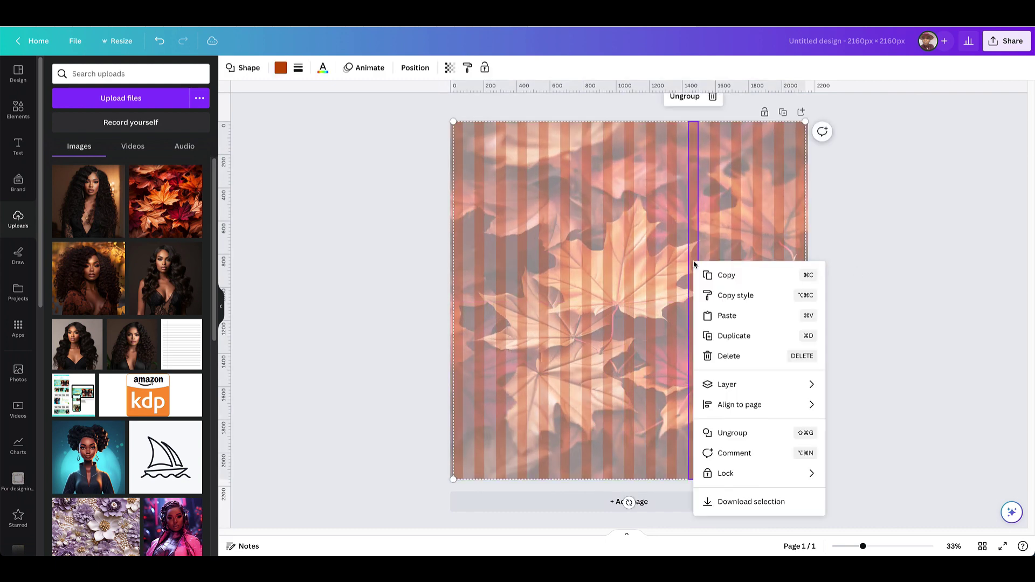
pyautogui.click(767, 475)
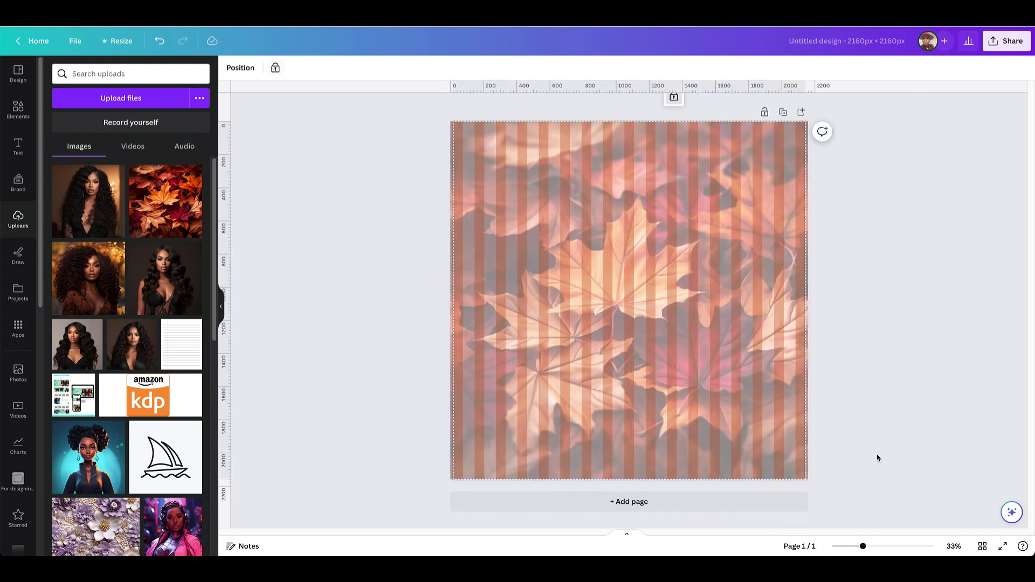
# Step: Add the uploaded portrait in the rust patterned outfit, remove its background, shrink it and place it at the page's lower left
pyautogui.click(92, 295)
pyautogui.click(245, 68)
pyautogui.click(73, 146)
pyautogui.moveTo(643, 301); pyautogui.dragTo(600, 337)
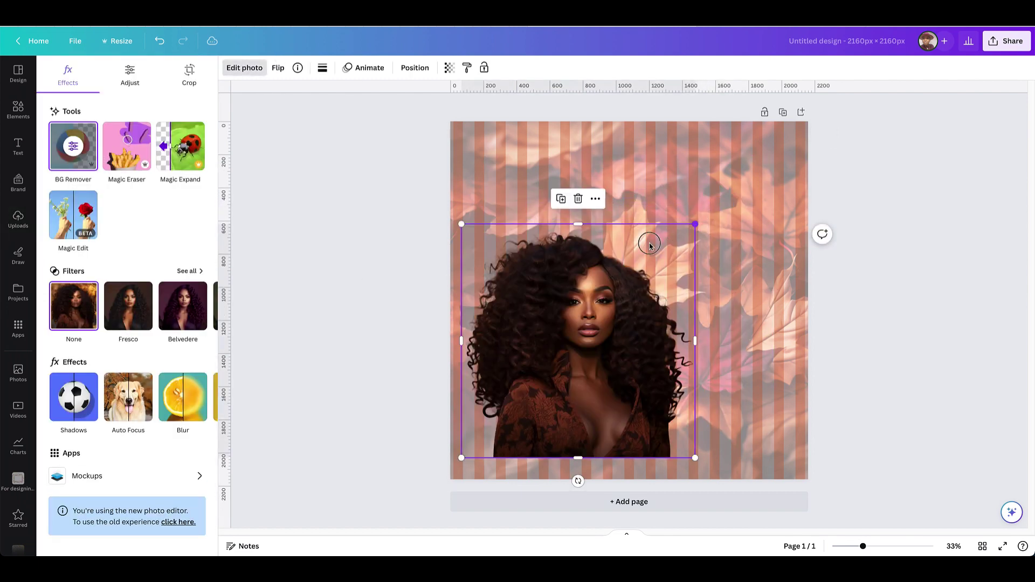
pyautogui.moveTo(697, 219); pyautogui.dragTo(610, 309)
pyautogui.moveTo(549, 390); pyautogui.dragTo(548, 376)
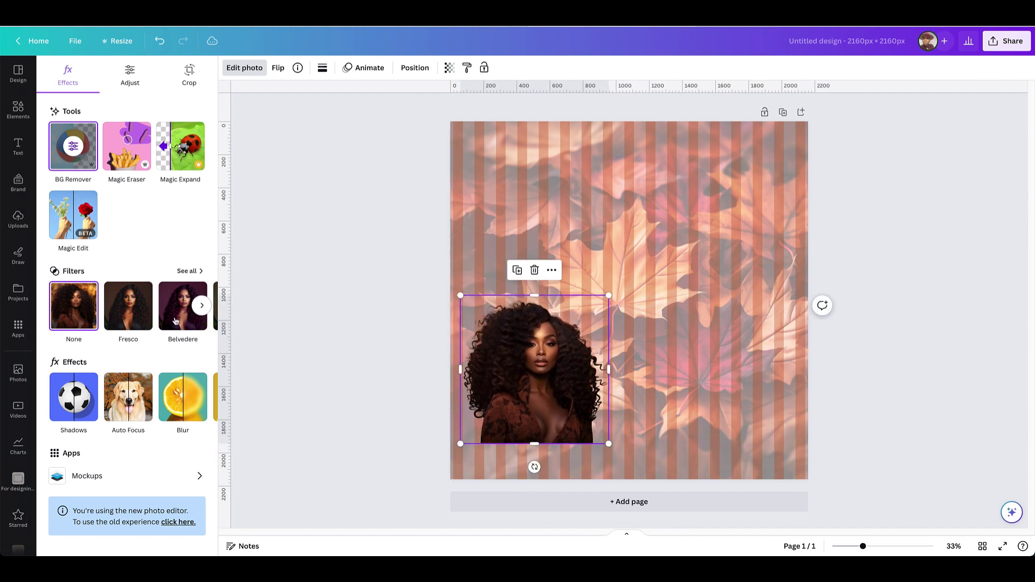
# Step: Add the uploaded long-haired portrait in the black outfit, remove its background, shrink it and place it beside the first portrait
pyautogui.click(14, 185)
pyautogui.click(18, 218)
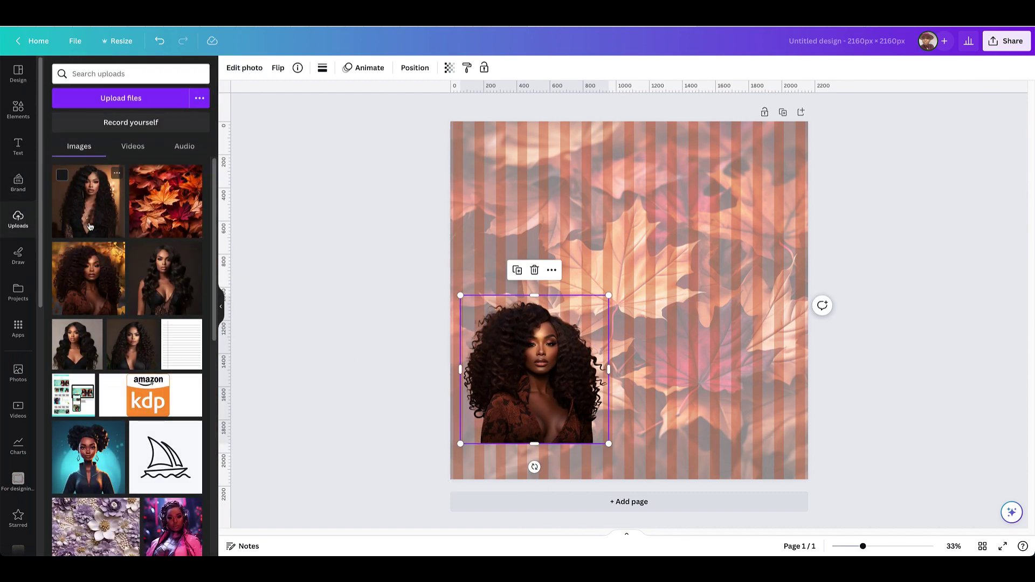
pyautogui.click(81, 197)
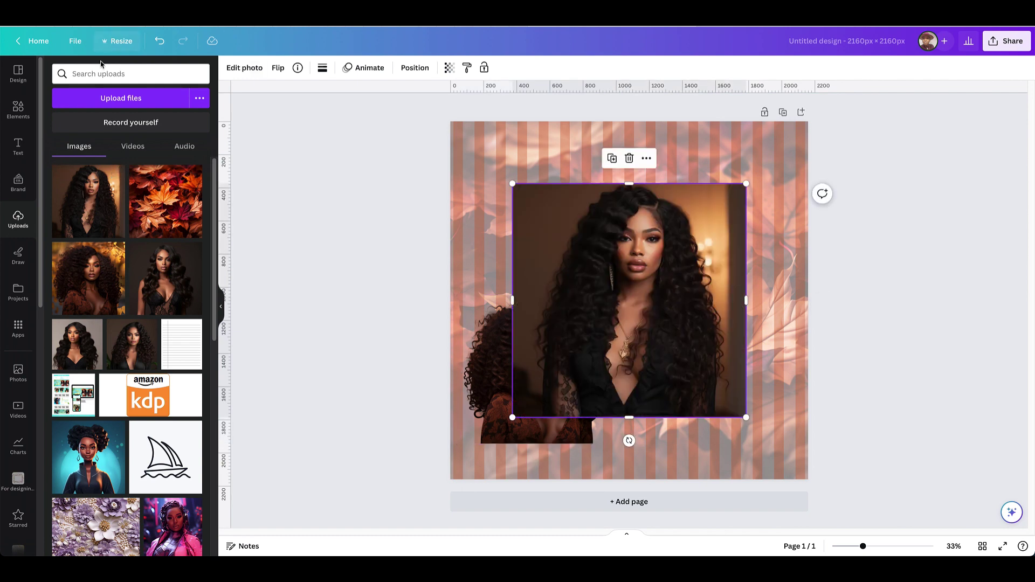
pyautogui.click(251, 67)
pyautogui.click(74, 147)
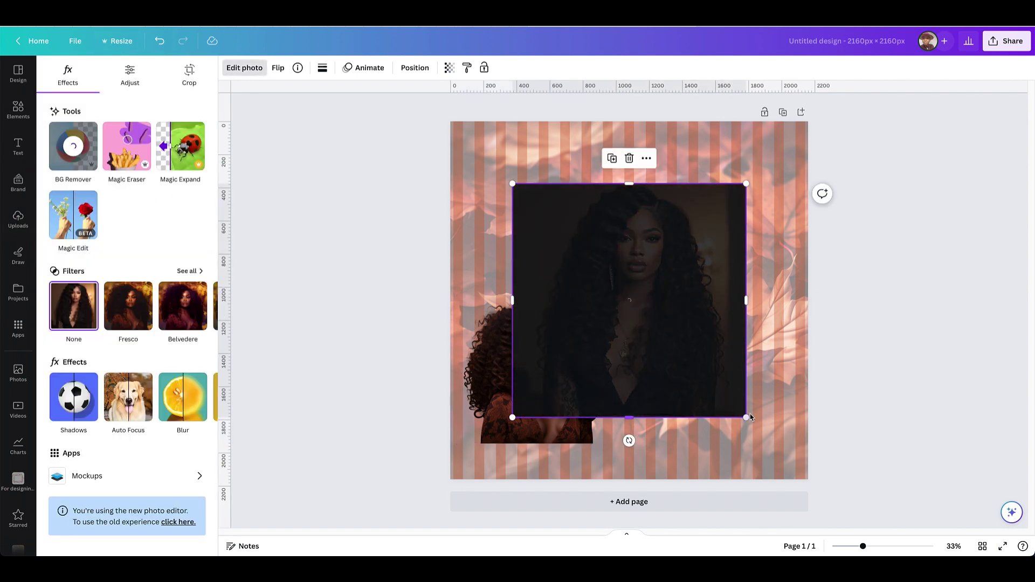
pyautogui.moveTo(752, 417); pyautogui.dragTo(637, 311)
pyautogui.moveTo(594, 273); pyautogui.dragTo(637, 386)
pyautogui.moveTo(705, 323); pyautogui.dragTo(721, 306)
# Step: Paste the copied portrait in the brown floral blouse, shrink it, place it at the page's lower right and remove its background
pyautogui.click(661, 265)
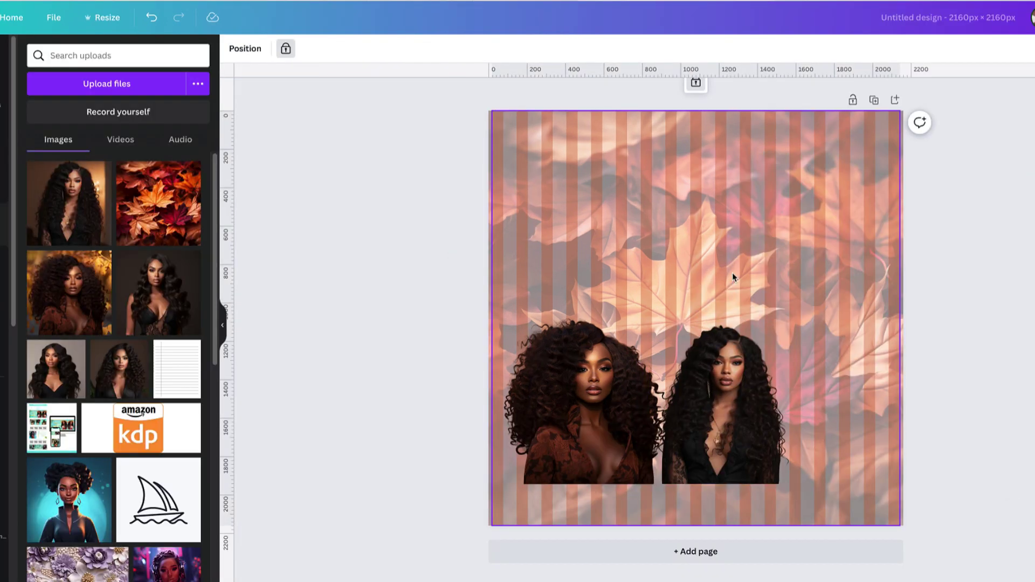
pyautogui.hotkey('ctrl', 'v')
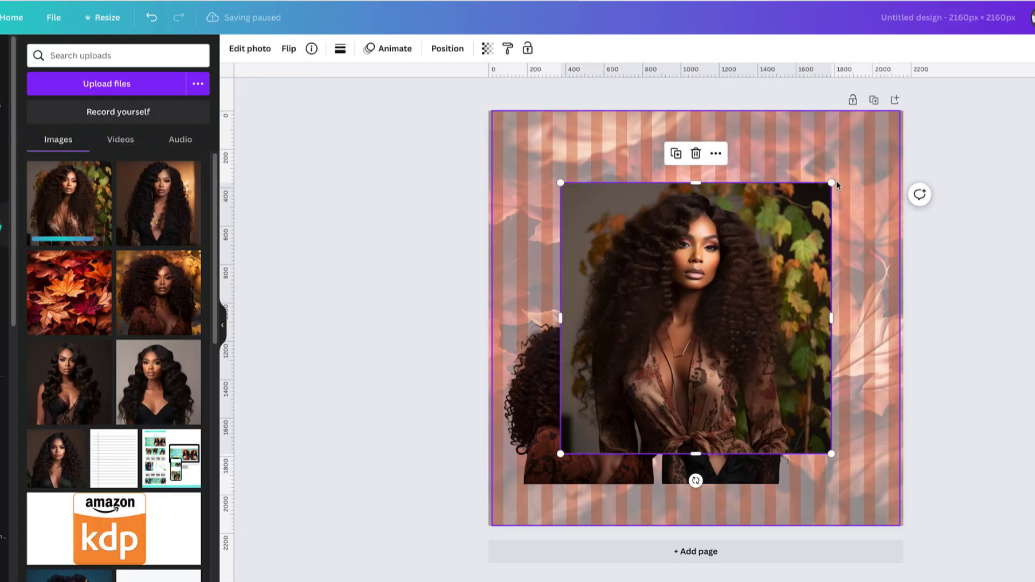
pyautogui.moveTo(827, 181); pyautogui.dragTo(723, 285)
pyautogui.moveTo(646, 355); pyautogui.dragTo(852, 383)
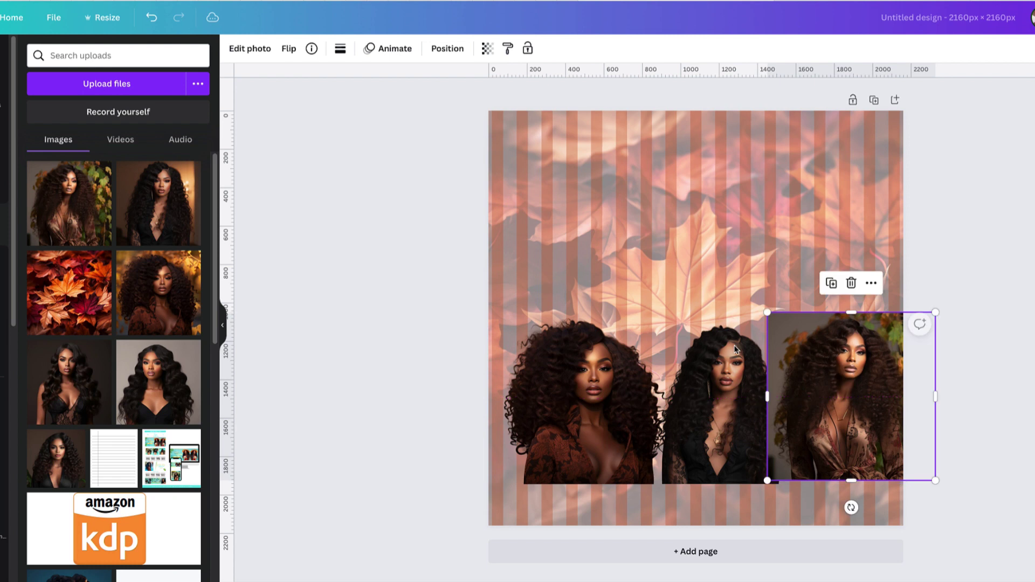
pyautogui.click(259, 56)
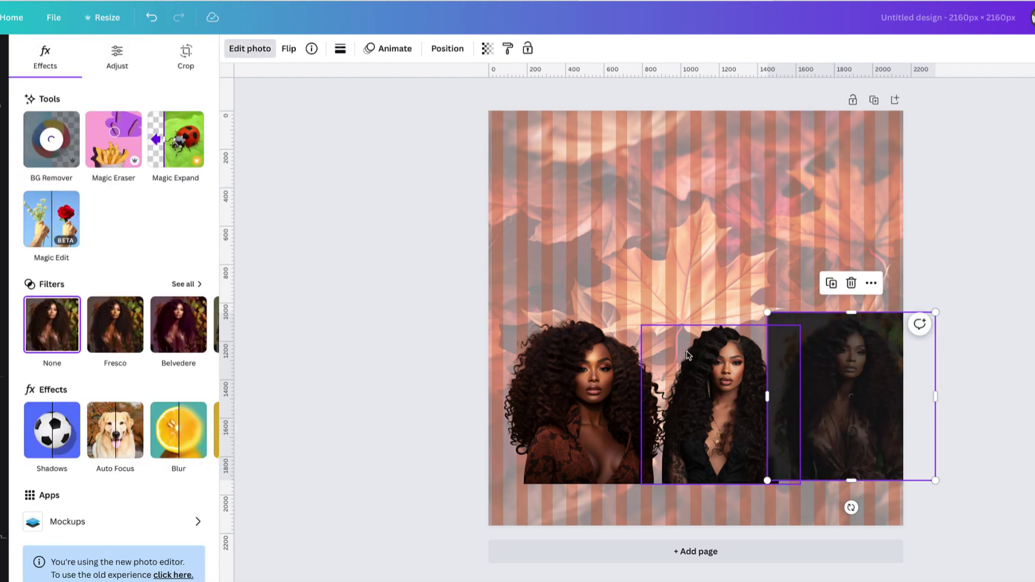
pyautogui.moveTo(873, 392); pyautogui.dragTo(866, 397)
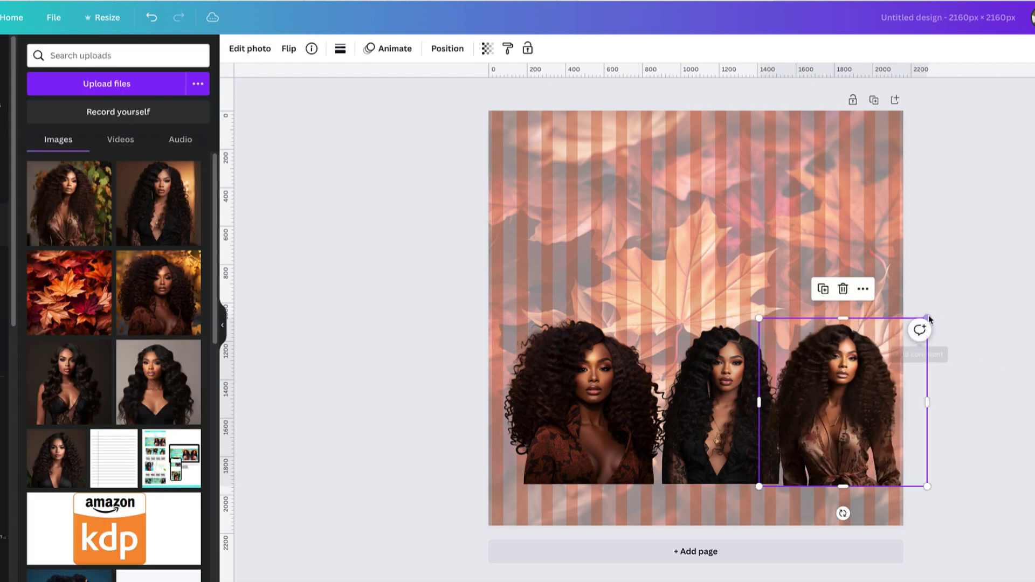
# Step: Tighten the spacing of the middle and right portraits and flip the right portrait horizontally
pyautogui.moveTo(930, 319)
pyautogui.mouseDown()
pyautogui.moveTo(909, 331)
pyautogui.moveTo(917, 319)
pyautogui.mouseUp()
pyautogui.moveTo(693, 393); pyautogui.dragTo(687, 386)
pyautogui.click(835, 387)
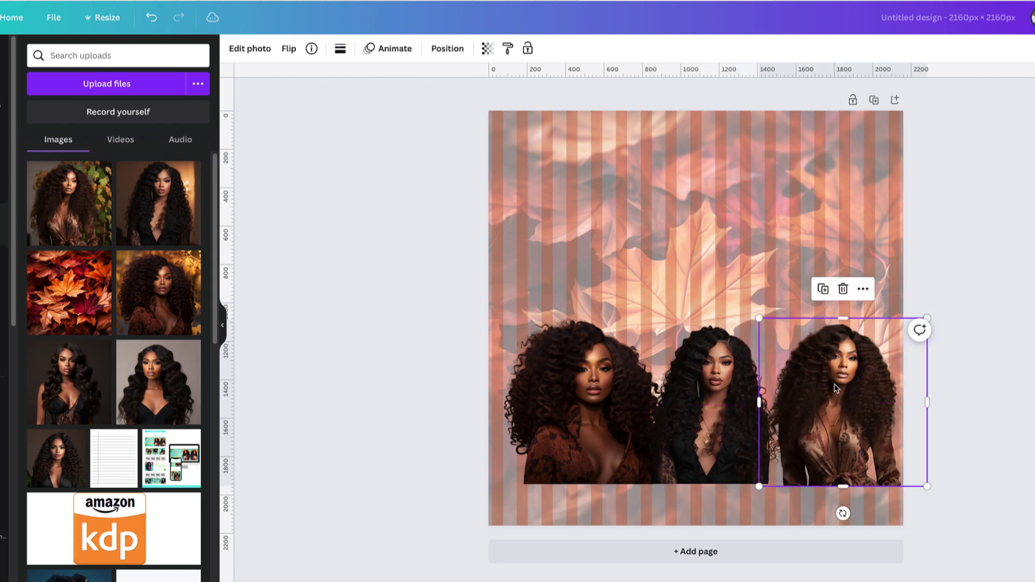
pyautogui.moveTo(835, 388); pyautogui.dragTo(822, 385)
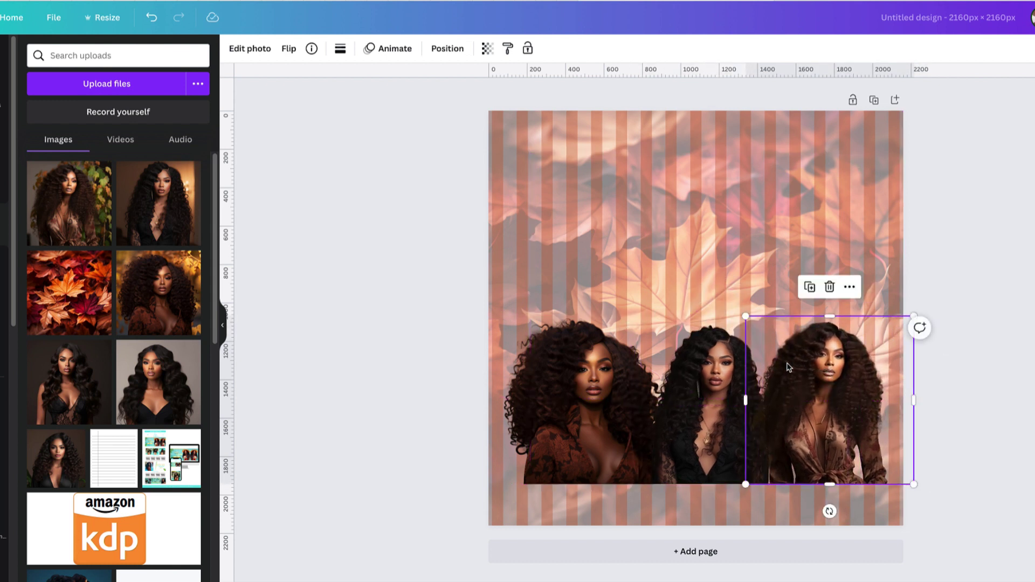
pyautogui.click(289, 49)
pyautogui.click(324, 80)
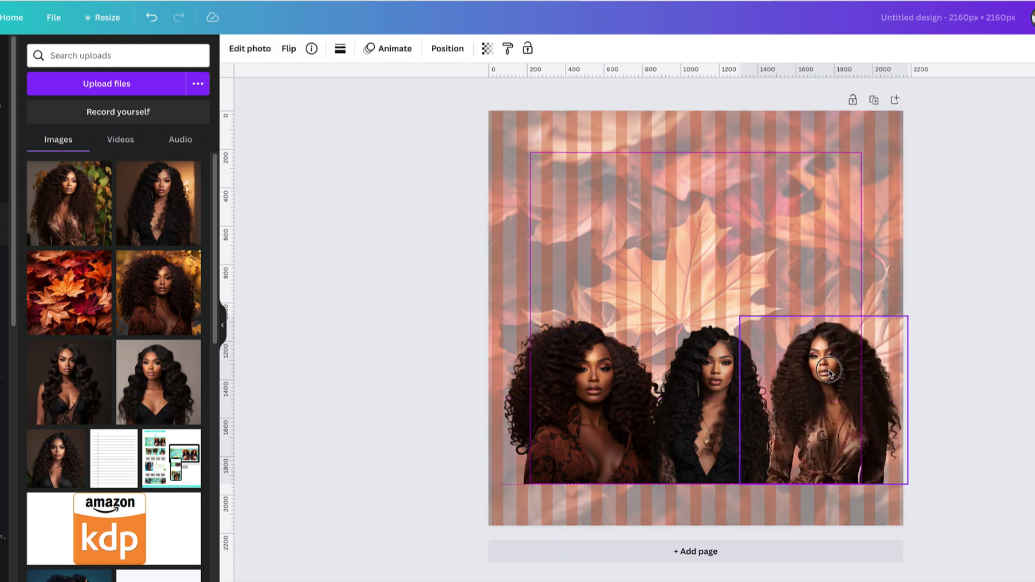
# Step: Swap the left and middle portraits, enlarge the rust-outfit portrait to about 1078 px wide and bring it in front of the others
pyautogui.moveTo(688, 384); pyautogui.dragTo(520, 384)
pyautogui.moveTo(642, 372); pyautogui.dragTo(730, 371)
pyautogui.moveTo(529, 386); pyautogui.dragTo(576, 385)
pyautogui.click(661, 335)
pyautogui.moveTo(785, 311); pyautogui.dragTo(809, 277)
pyautogui.click(432, 49)
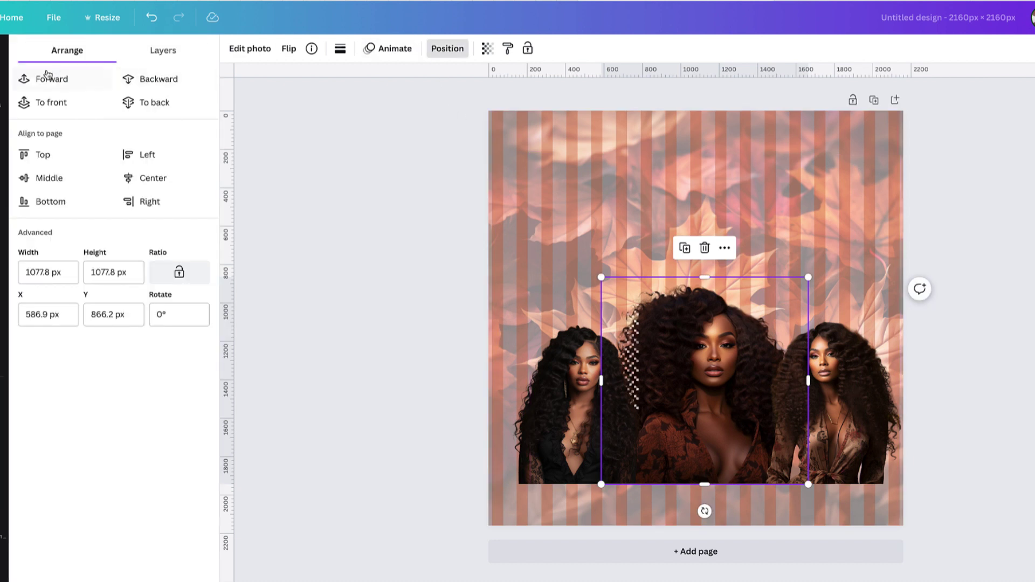
# Step: Shift the right portrait inward, flip the black-outfit portrait horizontally and tilt it to about -4.4°
pyautogui.click(850, 452)
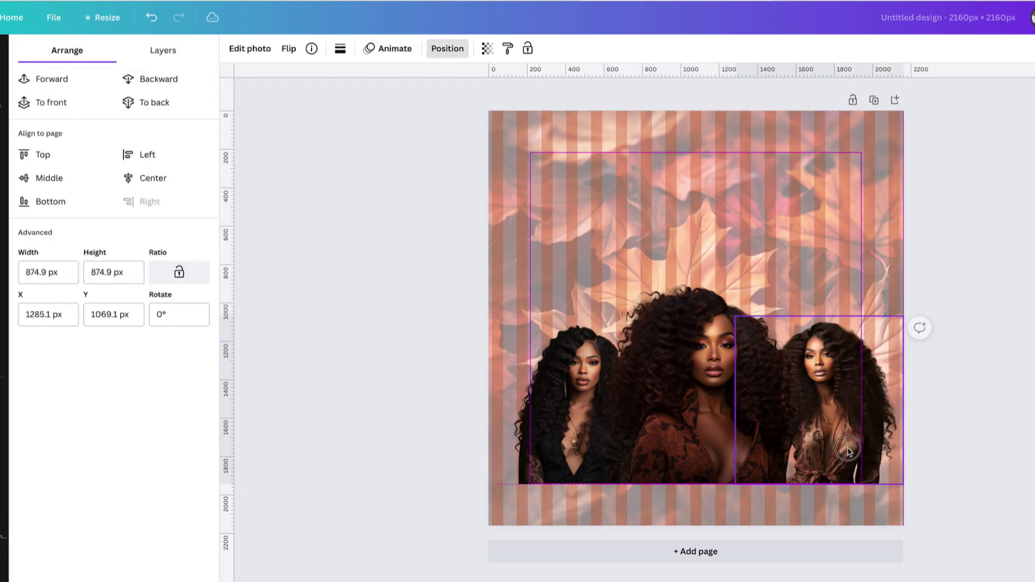
pyautogui.click(554, 423)
pyautogui.click(289, 49)
pyautogui.click(323, 76)
pyautogui.moveTo(580, 512); pyautogui.dragTo(588, 510)
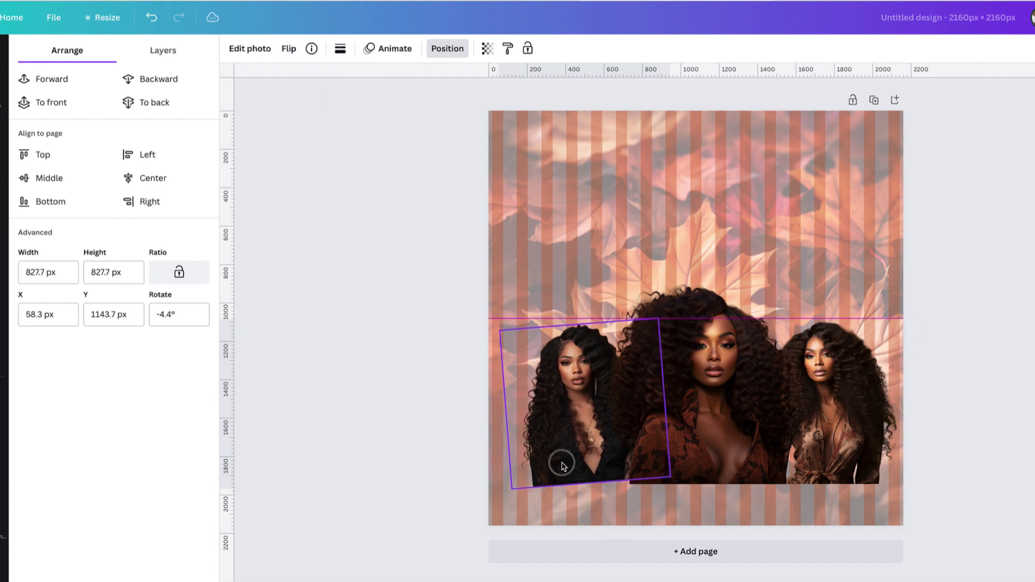
# Step: Tilt the right portrait clockwise, enlarge it slightly and adjust the center portrait's position
pyautogui.click(827, 450)
pyautogui.moveTo(818, 516)
pyautogui.mouseDown()
pyautogui.moveTo(804, 523)
pyautogui.moveTo(799, 509)
pyautogui.mouseUp()
pyautogui.moveTo(924, 334); pyautogui.dragTo(930, 329)
pyautogui.moveTo(704, 425); pyautogui.dragTo(708, 422)
# Step: Select the three model portraits and group them
pyautogui.moveTo(1006, 405); pyautogui.dragTo(583, 381)
pyautogui.click(677, 243)
pyautogui.click(996, 402)
# Step: Search the elements for "white blur" and add the blurred vertical white rectangle to the page
pyautogui.click(2, 128)
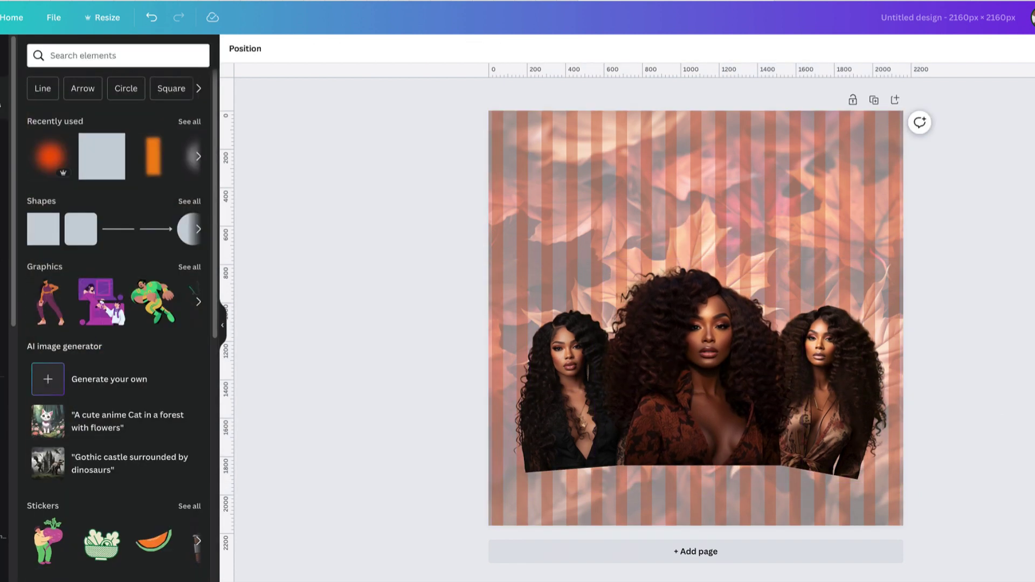
pyautogui.write('white blur')
pyautogui.press('Return')
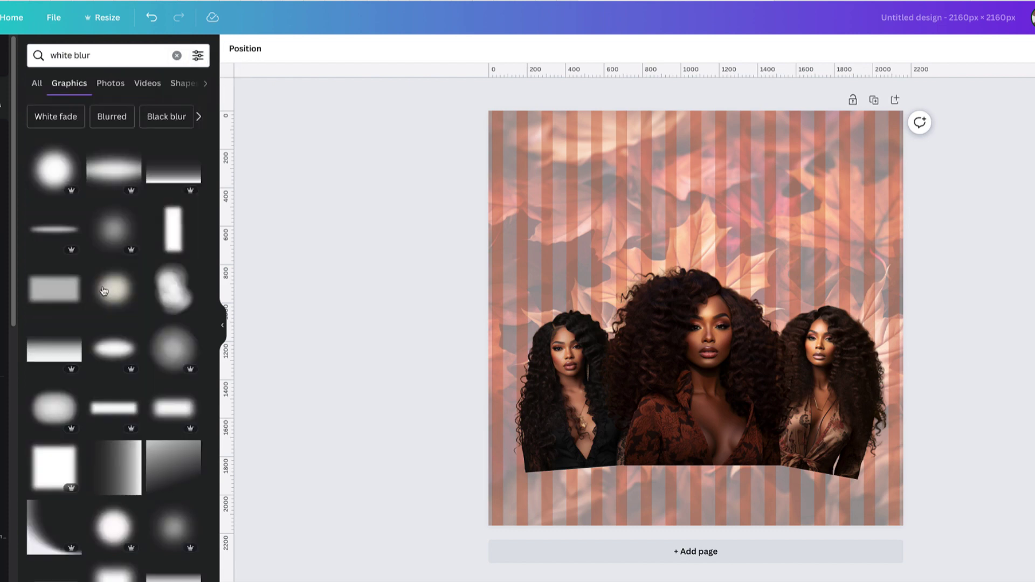
pyautogui.click(180, 229)
pyautogui.moveTo(697, 508); pyautogui.dragTo(901, 317)
pyautogui.click(901, 312)
pyautogui.moveTo(724, 318); pyautogui.dragTo(686, 425)
pyautogui.hotkey('ctrl', 'z')
pyautogui.hotkey('ctrl', 'z')
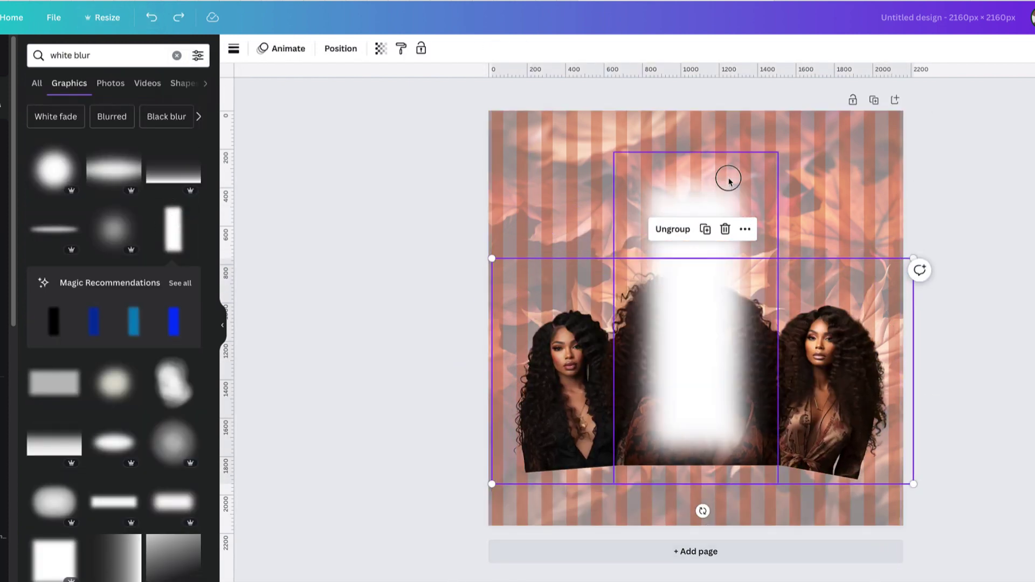
# Step: Try rotating the vertical white blur sideways and enlarging it across the lower page, and delete it
pyautogui.moveTo(729, 183); pyautogui.dragTo(645, 179)
pyautogui.moveTo(612, 508); pyautogui.dragTo(803, 314)
pyautogui.moveTo(507, 295); pyautogui.dragTo(515, 450)
pyautogui.moveTo(785, 479); pyautogui.dragTo(789, 509)
pyautogui.click(951, 399)
pyautogui.click(687, 438)
pyautogui.moveTo(703, 419); pyautogui.dragTo(707, 26)
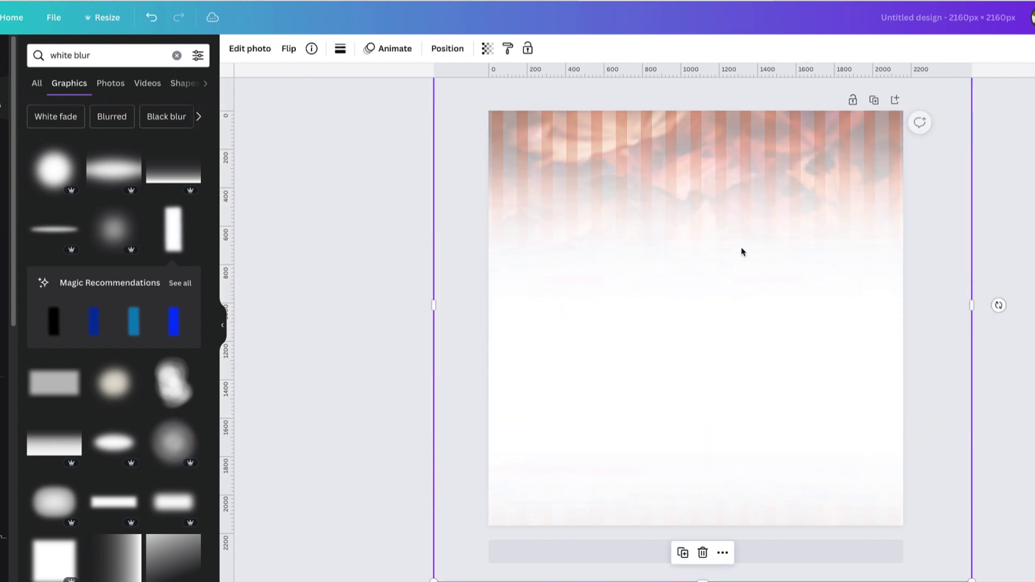
pyautogui.moveTo(742, 254); pyautogui.dragTo(754, 472)
pyautogui.click(714, 219)
# Step: Try covering the page's lower-left corner with enlarged copies of the round white blur
pyautogui.click(54, 169)
pyautogui.moveTo(624, 289); pyautogui.dragTo(473, 426)
pyautogui.moveTo(716, 289); pyautogui.dragTo(563, 406)
pyautogui.moveTo(525, 492); pyautogui.dragTo(615, 465)
pyautogui.click(504, 354)
pyautogui.click(706, 505)
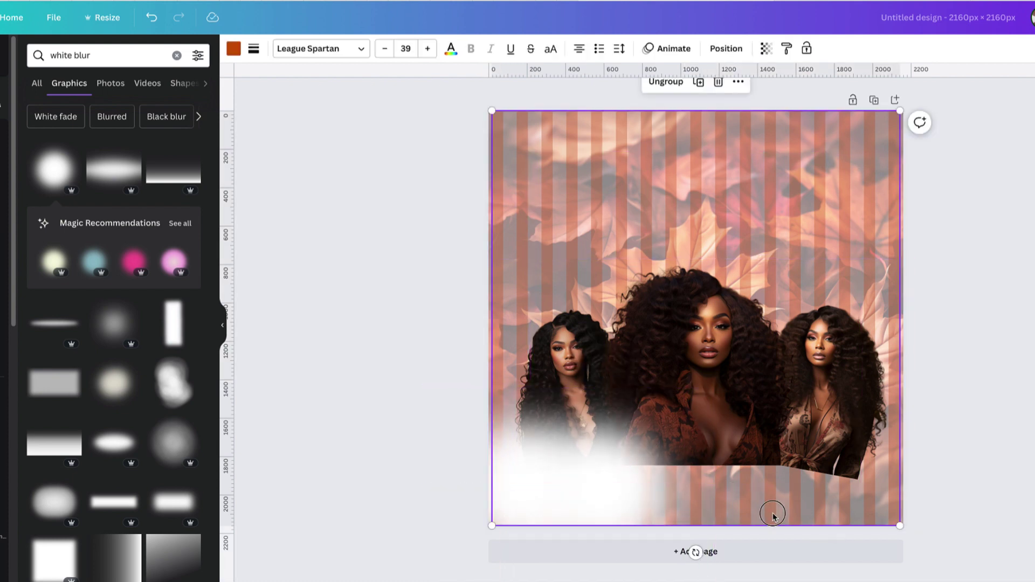
pyautogui.moveTo(707, 506); pyautogui.dragTo(416, 475)
# Step: Undo the round white blur additions and the accidental background move
pyautogui.click(156, 19)
pyautogui.click(155, 20)
pyautogui.click(156, 19)
pyautogui.click(156, 19)
pyautogui.click(157, 21)
pyautogui.click(157, 20)
pyautogui.click(157, 20)
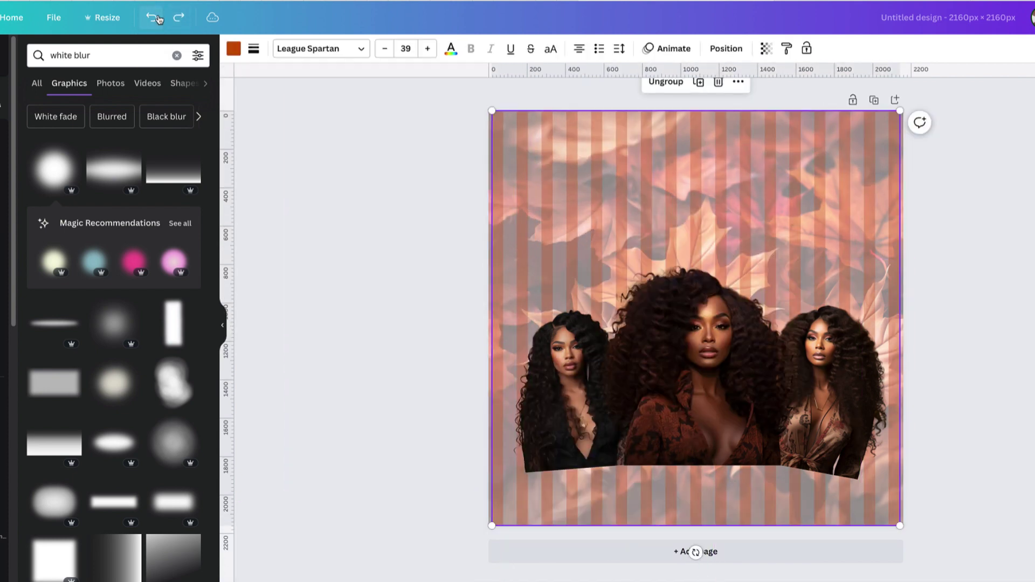
pyautogui.moveTo(855, 173); pyautogui.dragTo(856, 170)
pyautogui.click(157, 21)
# Step: Try two horizontal white blur rectangles on the page and delete both
pyautogui.scroll(-1, 153, 367)
pyautogui.click(125, 488)
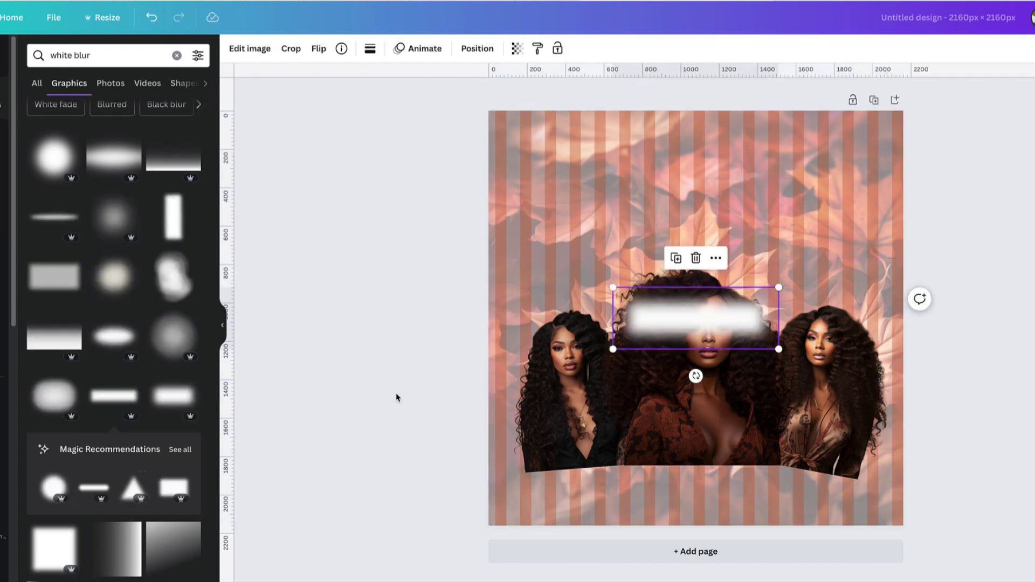
pyautogui.press('Delete')
pyautogui.click(164, 399)
pyautogui.moveTo(670, 336); pyautogui.dragTo(520, 485)
pyautogui.moveTo(629, 520); pyautogui.dragTo(619, 463)
pyautogui.click(562, 337)
# Step: Add the soft-edged white square, enlarge it beyond the page width and place it over the portraits' lower edges
pyautogui.scroll(1, 88, 377)
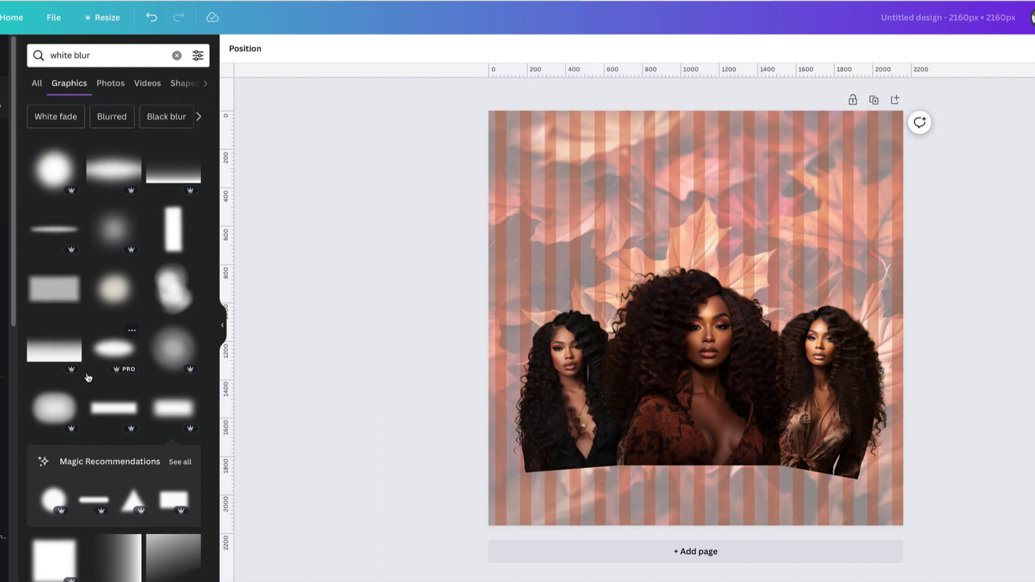
pyautogui.click(43, 569)
pyautogui.moveTo(648, 317); pyautogui.dragTo(607, 391)
pyautogui.moveTo(820, 392); pyautogui.dragTo(1034, 393)
pyautogui.moveTo(839, 261); pyautogui.dragTo(704, 446)
pyautogui.moveTo(839, 477); pyautogui.dragTo(655, 302)
pyautogui.moveTo(590, 570); pyautogui.dragTo(587, 492)
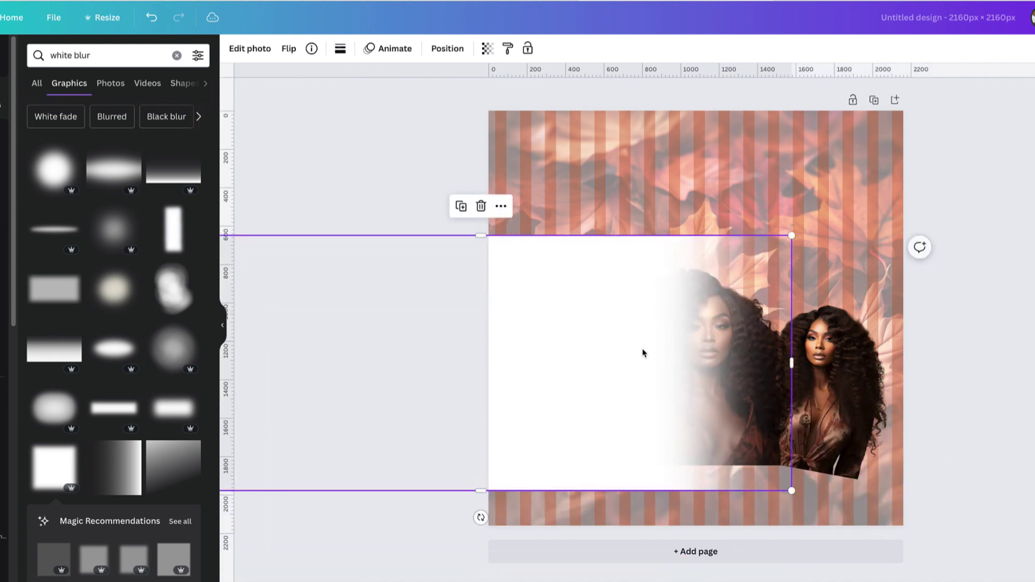
pyautogui.moveTo(484, 235); pyautogui.dragTo(489, 117)
pyautogui.moveTo(554, 280); pyautogui.dragTo(789, 532)
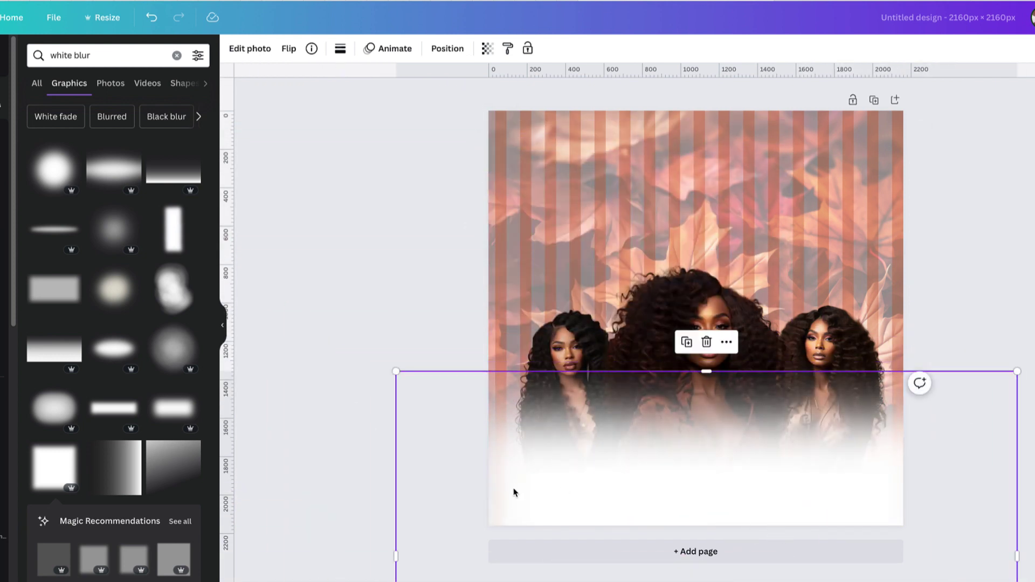
# Step: Widen the white blur past both page sides and extend its upper edge to the side models' heads
pyautogui.moveTo(396, 556); pyautogui.dragTo(361, 559)
pyautogui.click(345, 560)
pyautogui.moveTo(846, 522); pyautogui.dragTo(853, 530)
pyautogui.click(1030, 550)
pyautogui.click(640, 390)
pyautogui.moveTo(695, 380); pyautogui.dragTo(707, 314)
pyautogui.moveTo(706, 499); pyautogui.dragTo(707, 512)
pyautogui.moveTo(851, 481); pyautogui.dragTo(851, 489)
pyautogui.moveTo(795, 463); pyautogui.dragTo(796, 451)
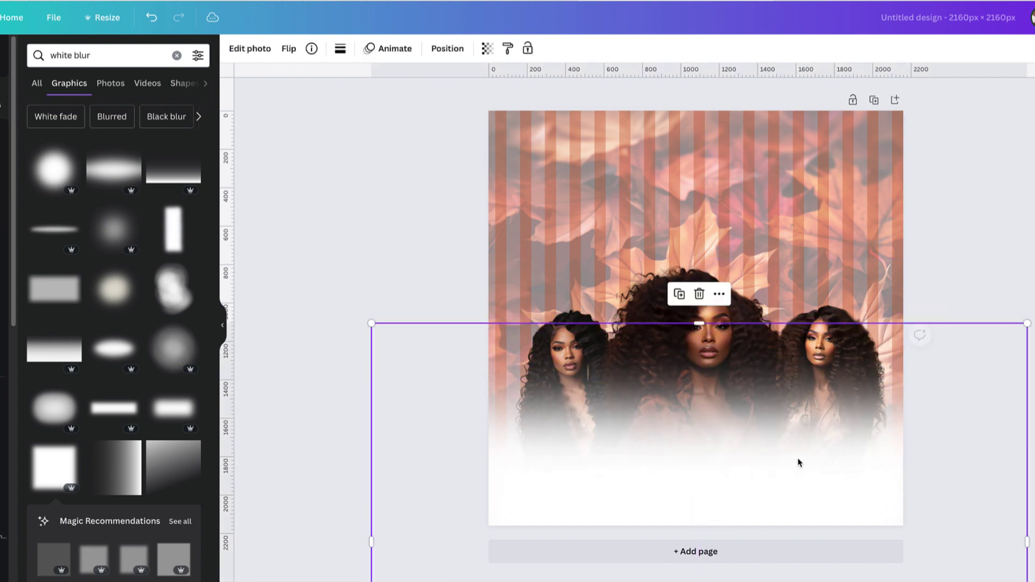
pyautogui.click(935, 330)
# Step: Scale the white blur down slightly and shift it to the right
pyautogui.click(837, 437)
pyautogui.moveTo(1028, 325); pyautogui.dragTo(998, 346)
pyautogui.moveTo(863, 439); pyautogui.dragTo(902, 431)
pyautogui.click(1014, 236)
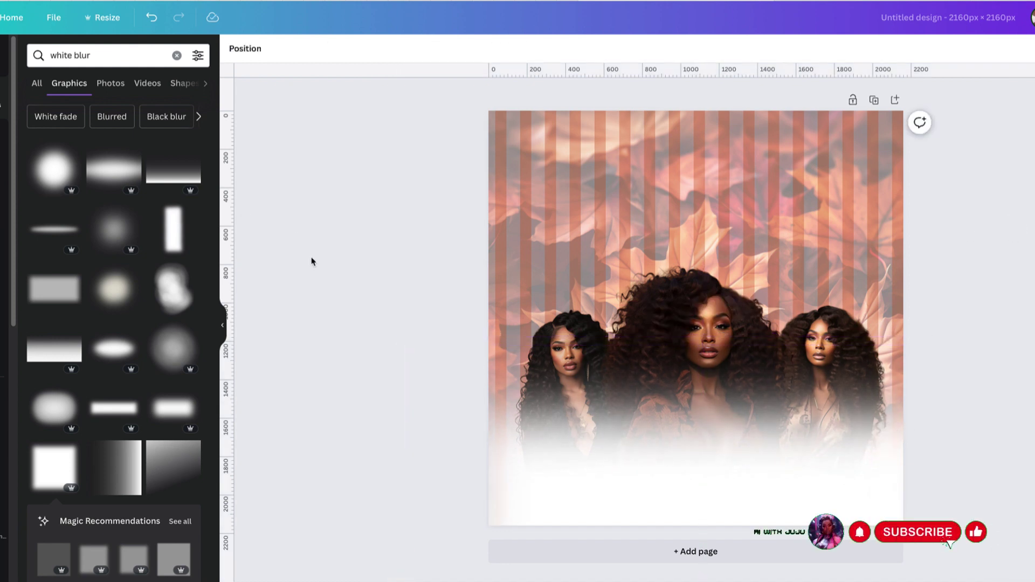
# Step: Enlarge the portrait group slightly beyond the page width and adjust its vertical position
pyautogui.moveTo(683, 310); pyautogui.dragTo(681, 302)
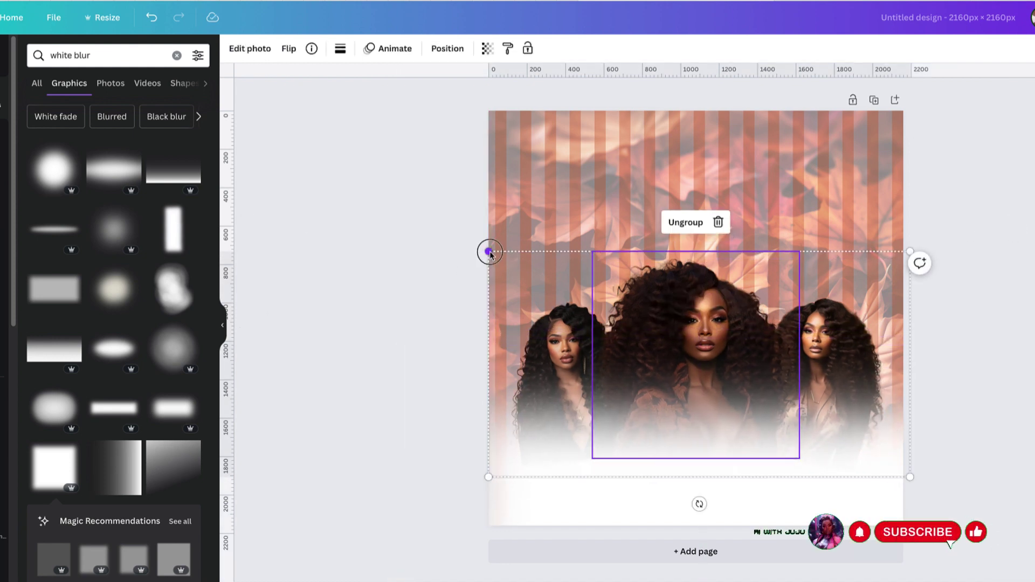
pyautogui.moveTo(488, 252); pyautogui.dragTo(467, 239)
pyautogui.moveTo(909, 239); pyautogui.dragTo(928, 231)
pyautogui.moveTo(674, 338); pyautogui.dragTo(676, 349)
pyautogui.click(947, 251)
# Step: Ungroup the three portraits and enlarge the center, right and left models individually
pyautogui.click(537, 298)
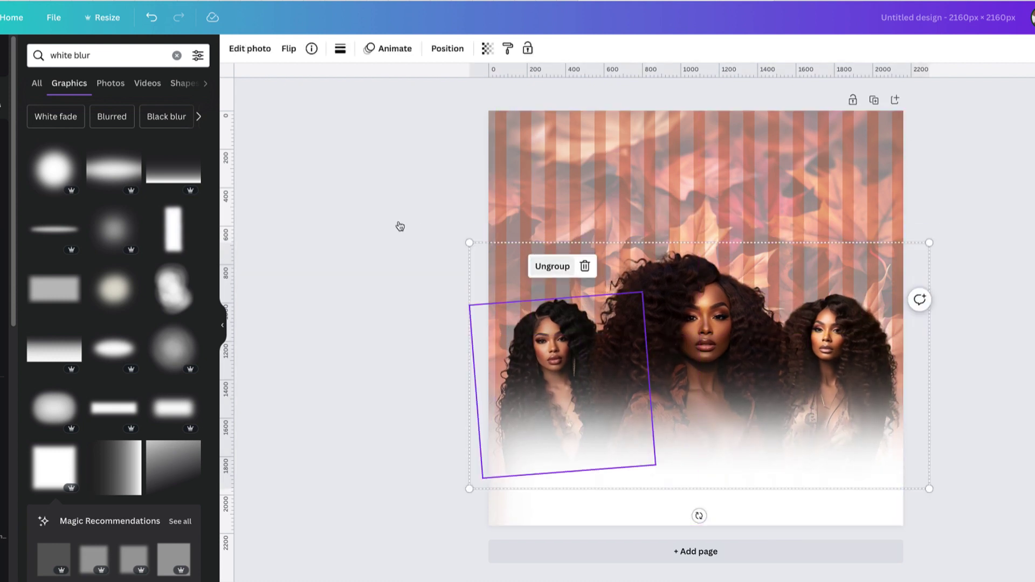
pyautogui.click(549, 266)
pyautogui.click(430, 245)
pyautogui.click(696, 302)
pyautogui.click(818, 240)
pyautogui.moveTo(809, 243); pyautogui.dragTo(831, 220)
pyautogui.click(755, 296)
pyautogui.click(873, 328)
pyautogui.moveTo(944, 300); pyautogui.dragTo(949, 286)
pyautogui.click(526, 296)
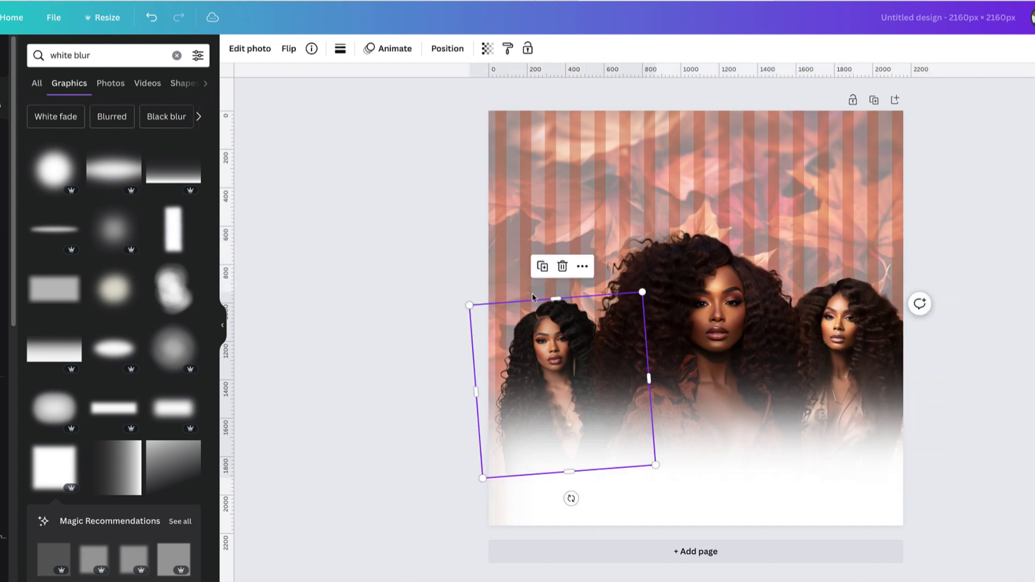
pyautogui.moveTo(468, 305); pyautogui.dragTo(439, 297)
pyautogui.click(978, 329)
# Step: Select the three enlarged portraits and group them again
pyautogui.rightClick(736, 165)
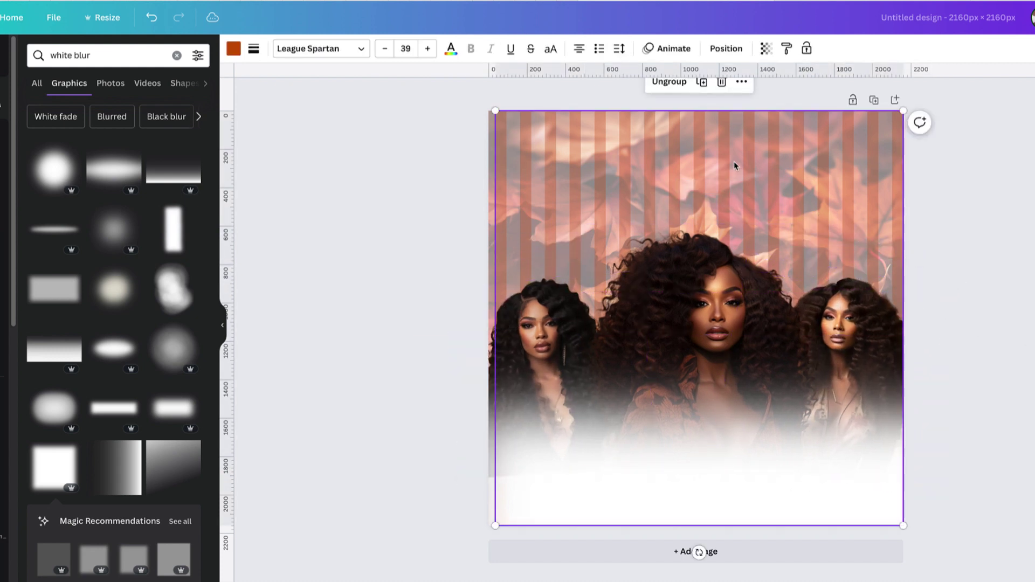
pyautogui.click(801, 400)
pyautogui.moveTo(980, 317); pyautogui.dragTo(553, 332)
pyautogui.click(670, 192)
# Step: Widen the white blur and reposition it so it covers the portraits' lower edges across the full page width
pyautogui.click(800, 511)
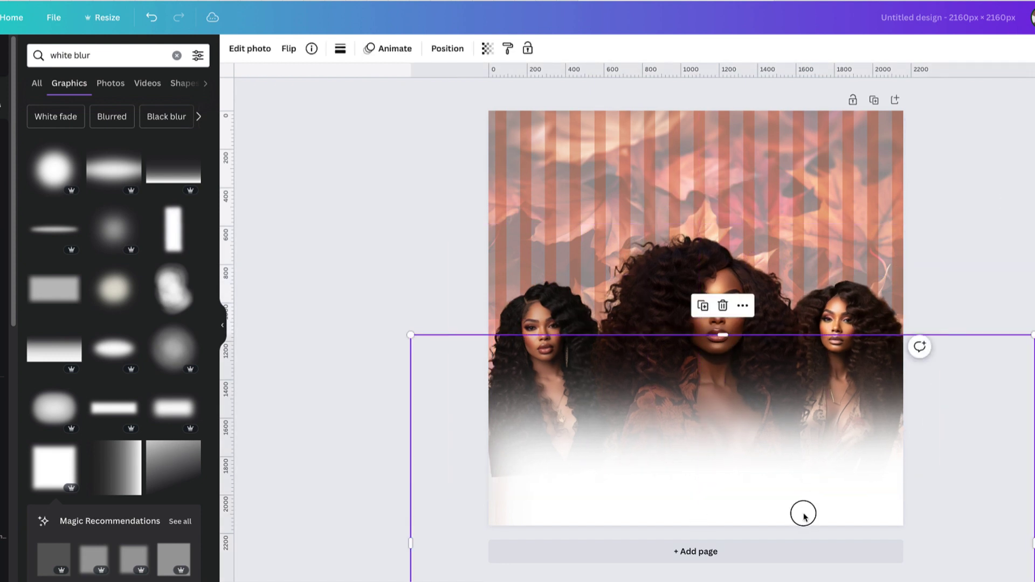
pyautogui.moveTo(1011, 333); pyautogui.dragTo(1028, 333)
pyautogui.moveTo(808, 461); pyautogui.dragTo(793, 467)
pyautogui.click(1025, 388)
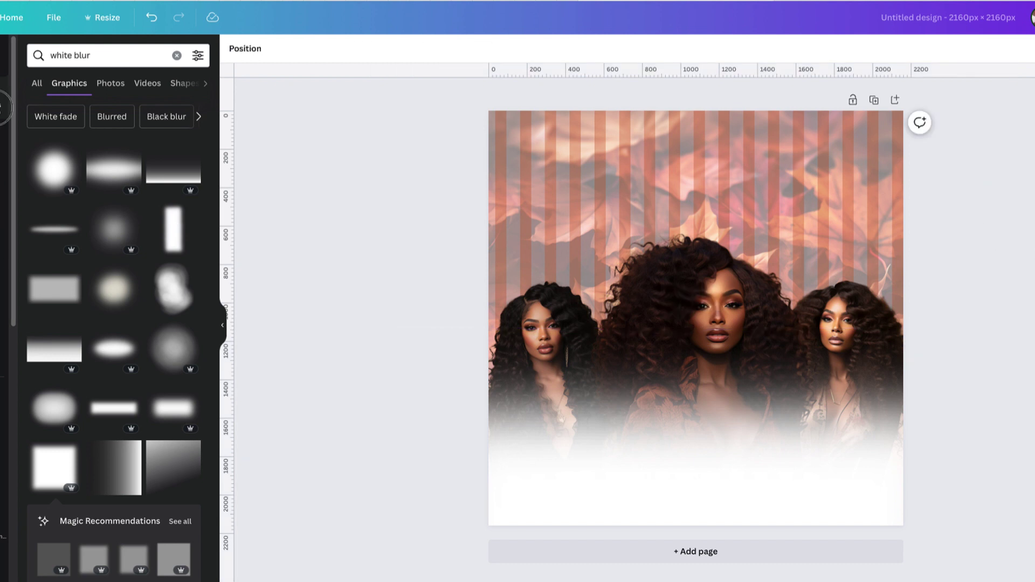
# Step: Add a square shape and stretch it into a thin bar across the page's bottom edge
pyautogui.click(2, 98)
pyautogui.click(52, 222)
pyautogui.click(42, 233)
pyautogui.click(42, 233)
pyautogui.moveTo(662, 313); pyautogui.dragTo(515, 456)
pyautogui.moveTo(546, 400); pyautogui.dragTo(544, 516)
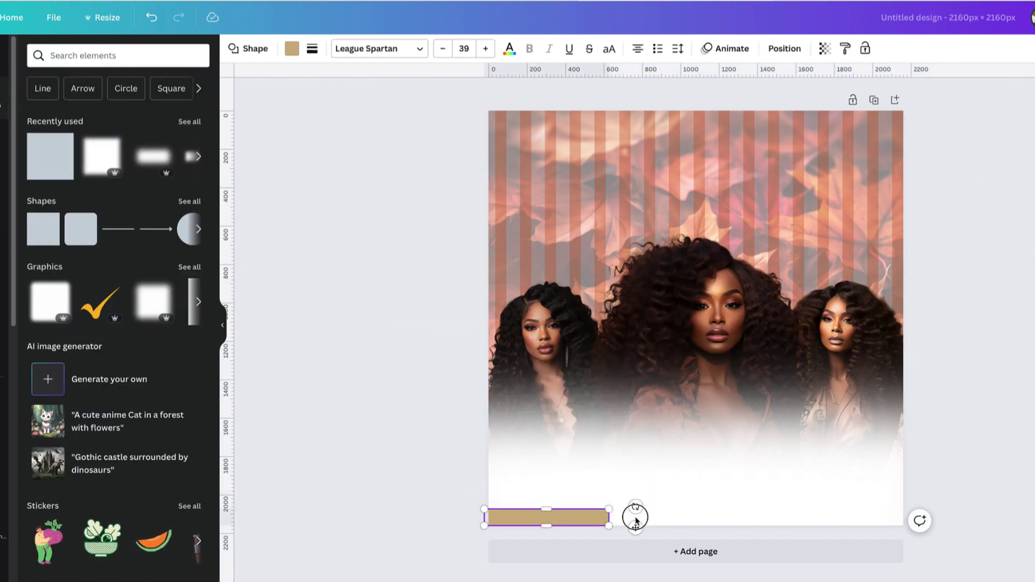
pyautogui.moveTo(720, 519); pyautogui.dragTo(948, 518)
# Step: Recolor the bottom bar burnt orange to match the background stripes
pyautogui.click(292, 49)
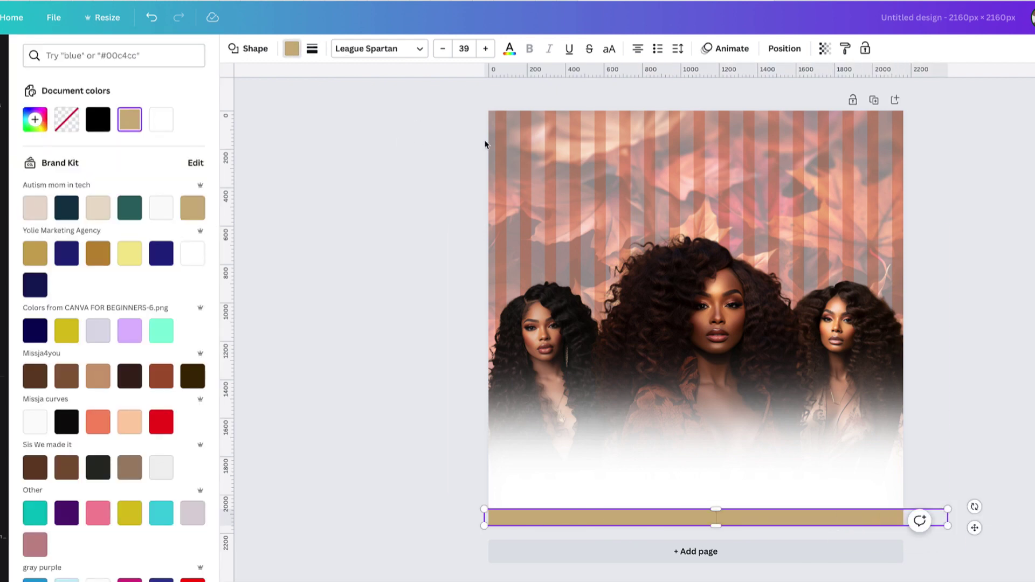
pyautogui.click(499, 125)
pyautogui.click(501, 85)
pyautogui.click(520, 519)
pyautogui.click(293, 52)
pyautogui.click(128, 122)
pyautogui.click(976, 271)
pyautogui.click(701, 522)
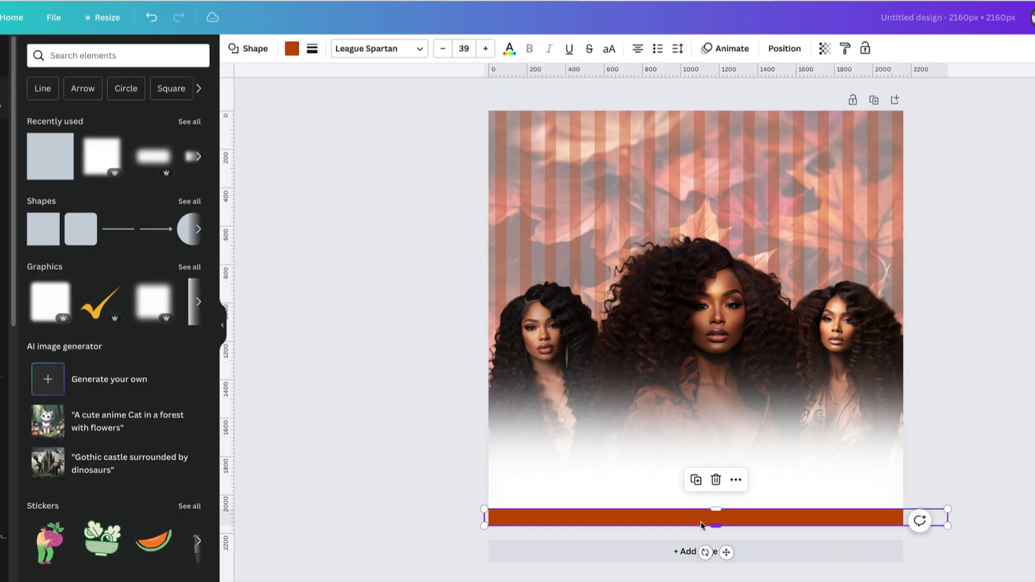
pyautogui.click(1018, 396)
# Step: Try grouping every element on the page and undo it
pyautogui.moveTo(979, 537); pyautogui.dragTo(763, 335)
pyautogui.click(665, 83)
pyautogui.click(1014, 187)
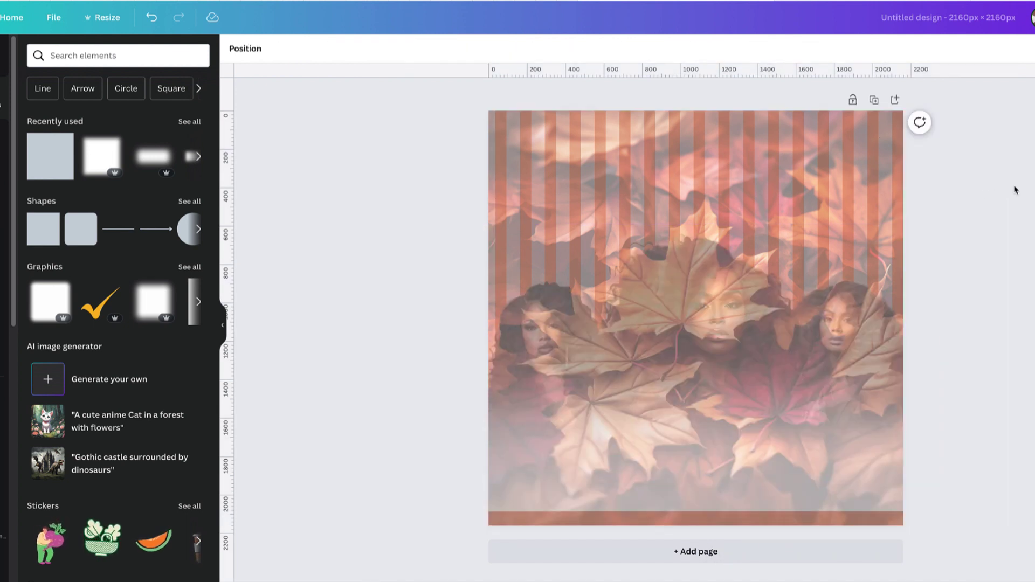
pyautogui.click(152, 18)
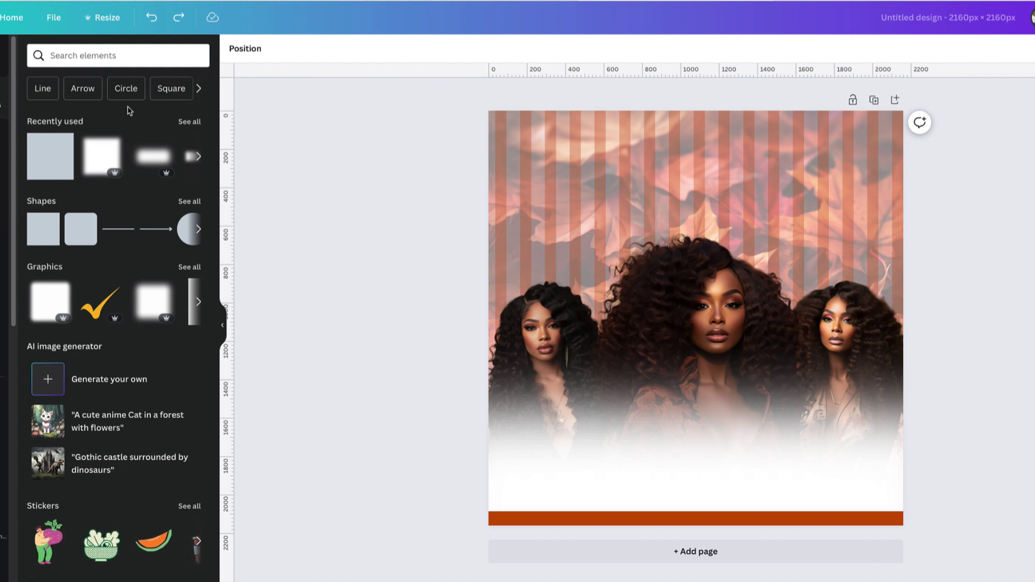
# Step: Add a heading reading "Fall Season" above the center model near the page's upper edge
pyautogui.click(6, 151)
pyautogui.click(99, 143)
pyautogui.moveTo(707, 346); pyautogui.dragTo(603, 212)
pyautogui.moveTo(541, 169); pyautogui.dragTo(408, 147)
pyautogui.moveTo(527, 208); pyautogui.dragTo(744, 208)
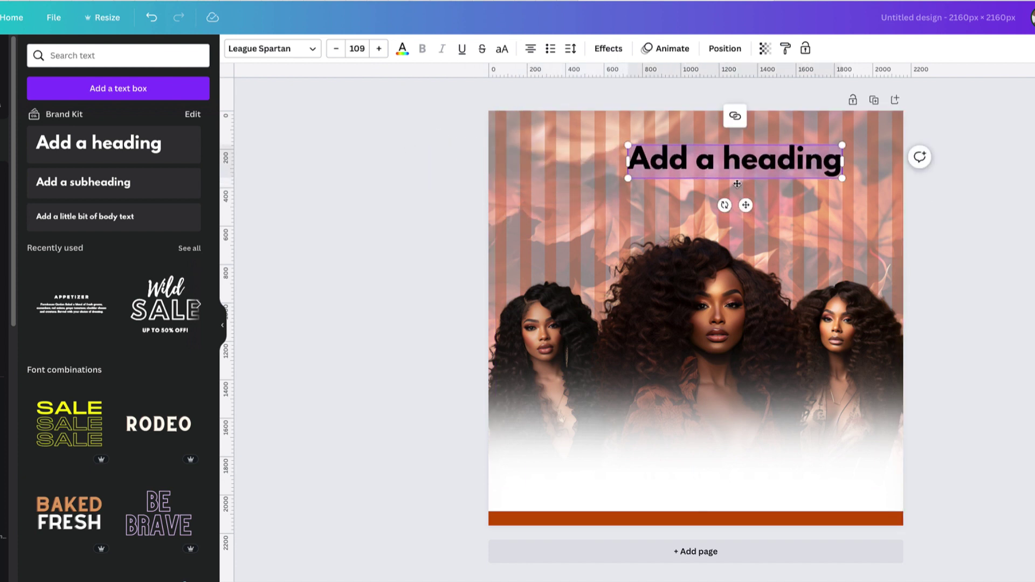
pyautogui.write('FA')
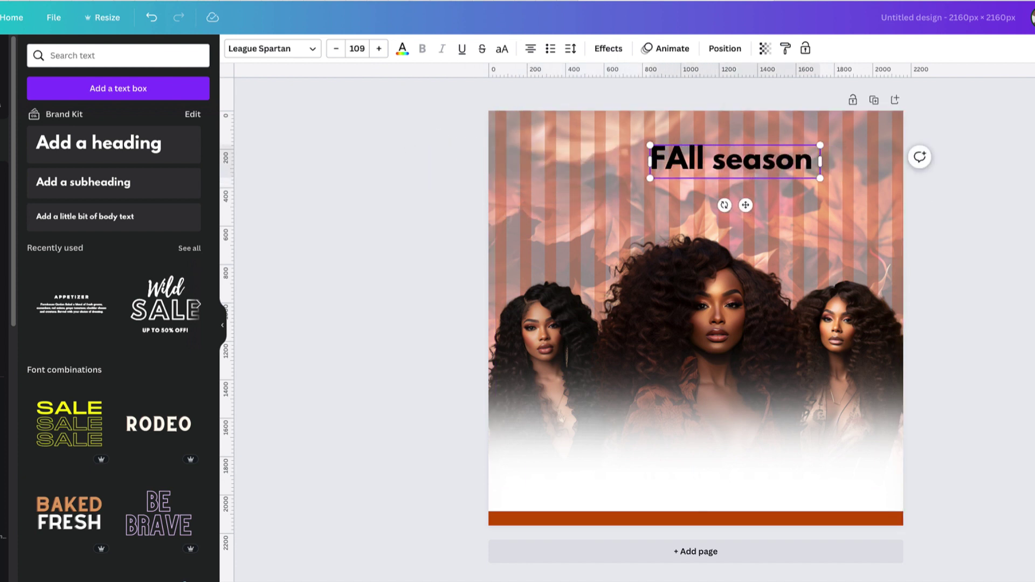
pyautogui.write('ll Season')
# Step: Set the heading in uppercase Bodoni FLF and enlarge it to size 209 across the page's upper area
pyautogui.click(276, 46)
pyautogui.click(173, 252)
pyautogui.moveTo(639, 146); pyautogui.dragTo(498, 118)
pyautogui.moveTo(716, 156); pyautogui.dragTo(761, 172)
pyautogui.moveTo(542, 133); pyautogui.dragTo(521, 130)
pyautogui.moveTo(599, 164); pyautogui.dragTo(606, 167)
pyautogui.click(606, 216)
pyautogui.click(599, 168)
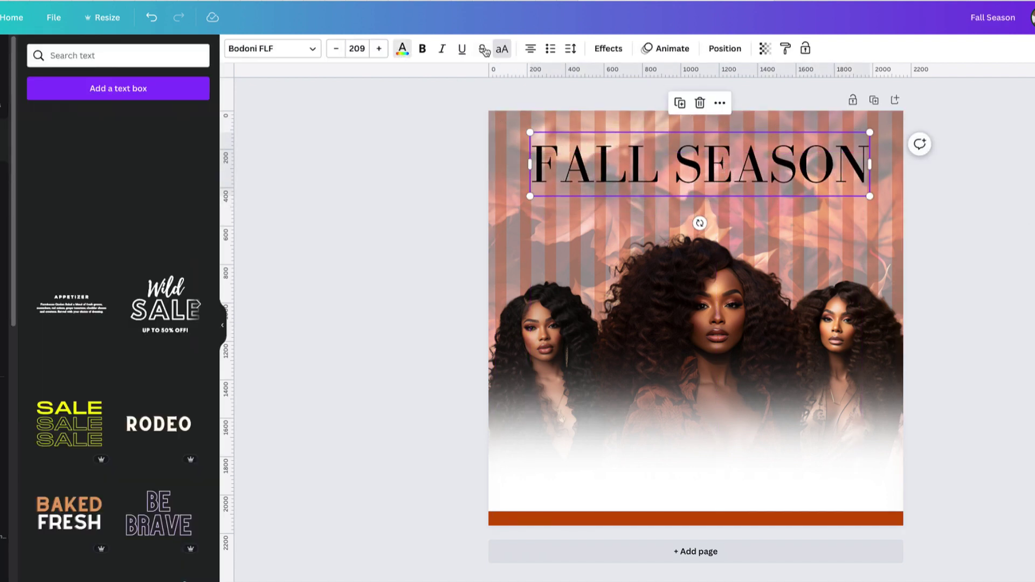
# Step: Color the heading white and give it a burnt orange outline with thickness 30
pyautogui.click(402, 49)
pyautogui.click(128, 118)
pyautogui.click(609, 49)
pyautogui.click(176, 198)
pyautogui.click(196, 293)
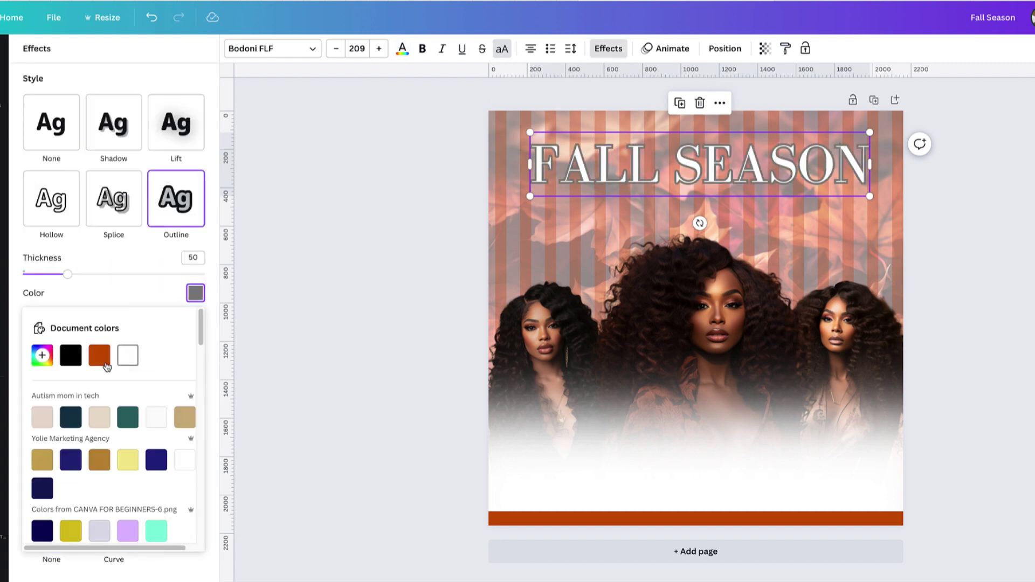
pyautogui.click(99, 355)
pyautogui.moveTo(67, 274); pyautogui.dragTo(50, 274)
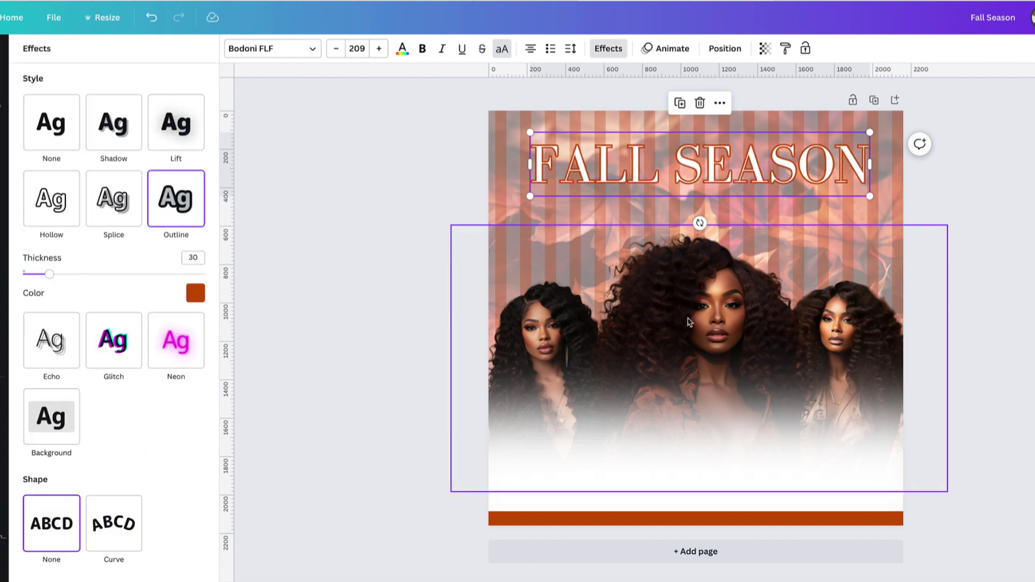
# Step: Nudge the heading slightly to the right
pyautogui.click(994, 225)
pyautogui.moveTo(701, 164); pyautogui.dragTo(706, 165)
pyautogui.click(970, 162)
pyautogui.click(482, 134)
pyautogui.click(637, 164)
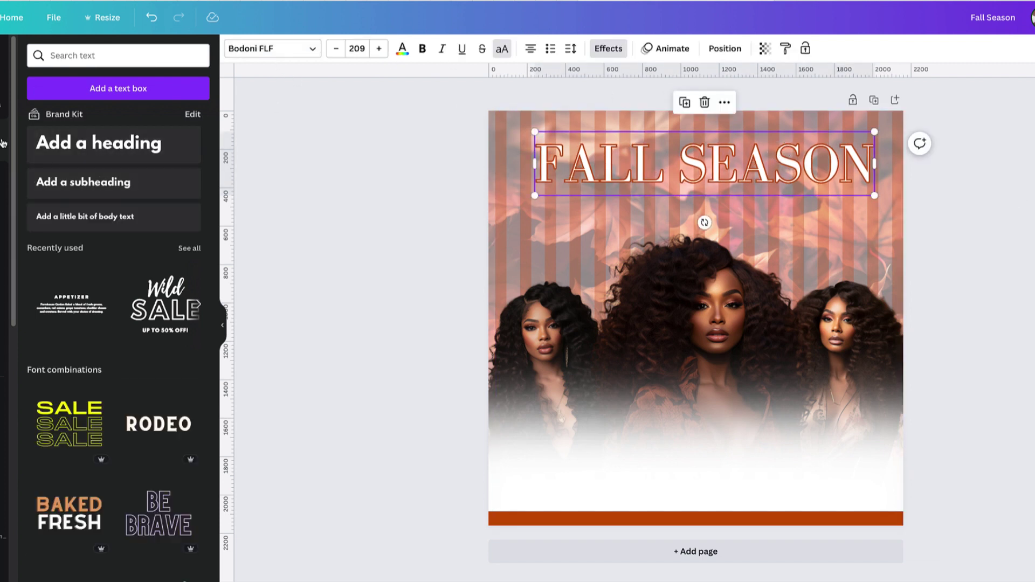
# Step: Add a square shape and resize it into a thin orange bar directly beneath the heading
pyautogui.click(1, 95)
pyautogui.click(59, 161)
pyautogui.moveTo(696, 381); pyautogui.dragTo(696, 273)
pyautogui.moveTo(758, 265); pyautogui.dragTo(875, 265)
pyautogui.moveTo(765, 300); pyautogui.dragTo(710, 232)
pyautogui.moveTo(576, 190); pyautogui.dragTo(550, 196)
pyautogui.moveTo(821, 195); pyautogui.dragTo(843, 201)
pyautogui.click(1031, 230)
# Step: Bring the orange bar in front of the heading in the layer order and center it under the title
pyautogui.click(700, 195)
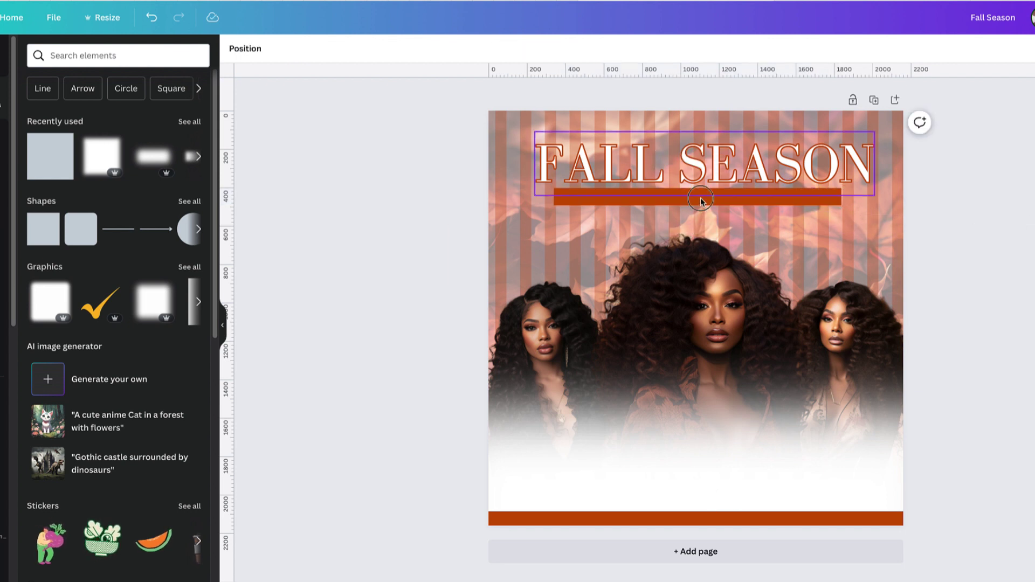
pyautogui.click(854, 217)
pyautogui.click(753, 195)
pyautogui.click(659, 213)
pyautogui.click(645, 176)
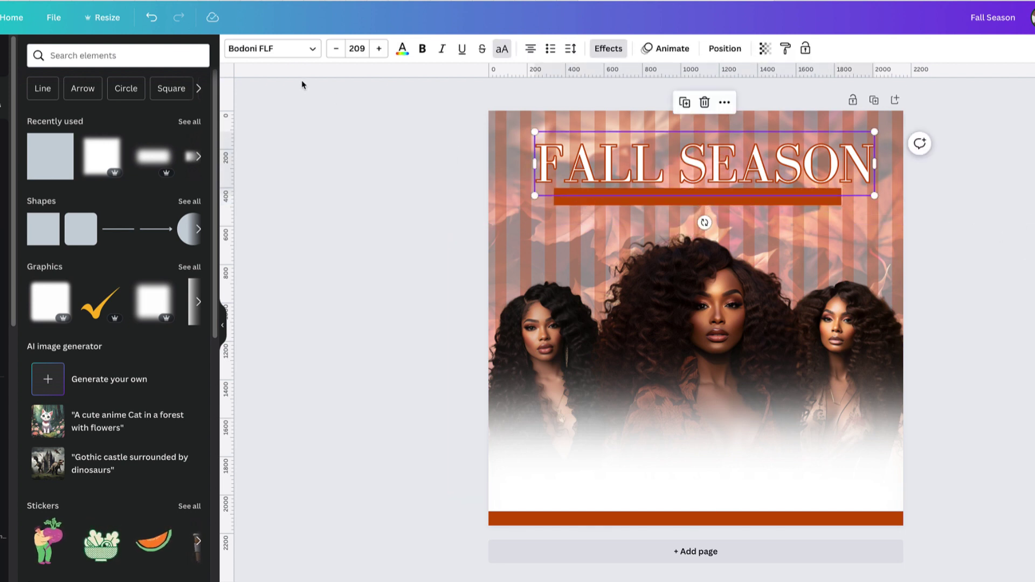
pyautogui.click(733, 50)
pyautogui.click(163, 51)
pyautogui.moveTo(134, 161); pyautogui.dragTo(134, 123)
pyautogui.moveTo(709, 203); pyautogui.dragTo(716, 203)
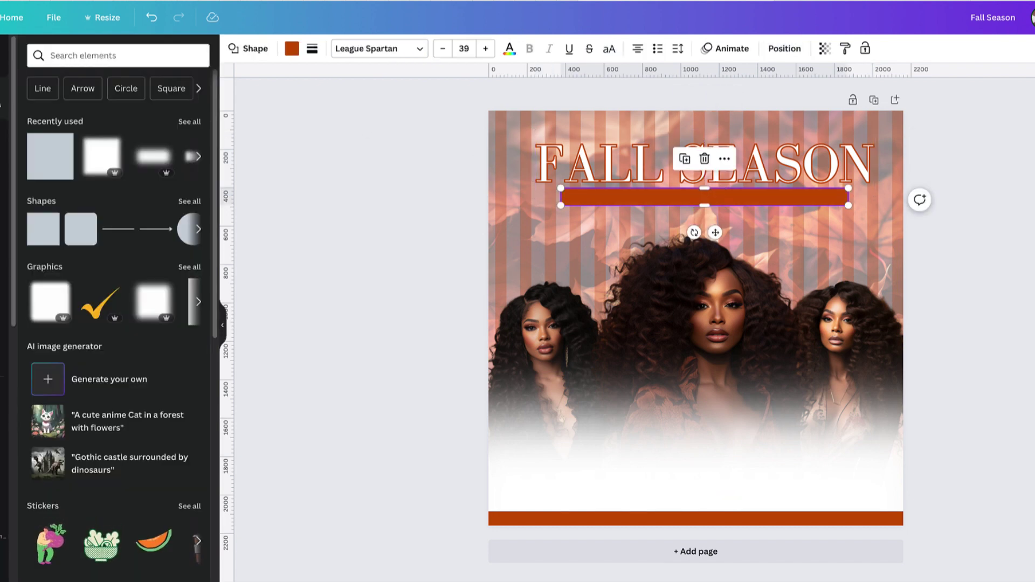
# Step: Add the text "Booking now available !", enlarge it and place it on the orange bar beneath the heading
pyautogui.click(3, 137)
pyautogui.click(86, 132)
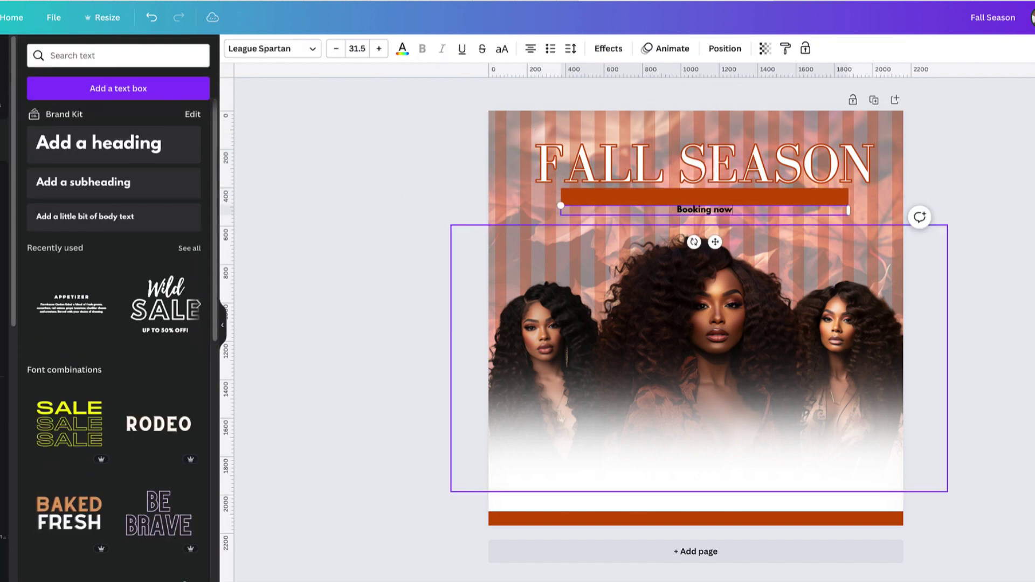
pyautogui.write('!')
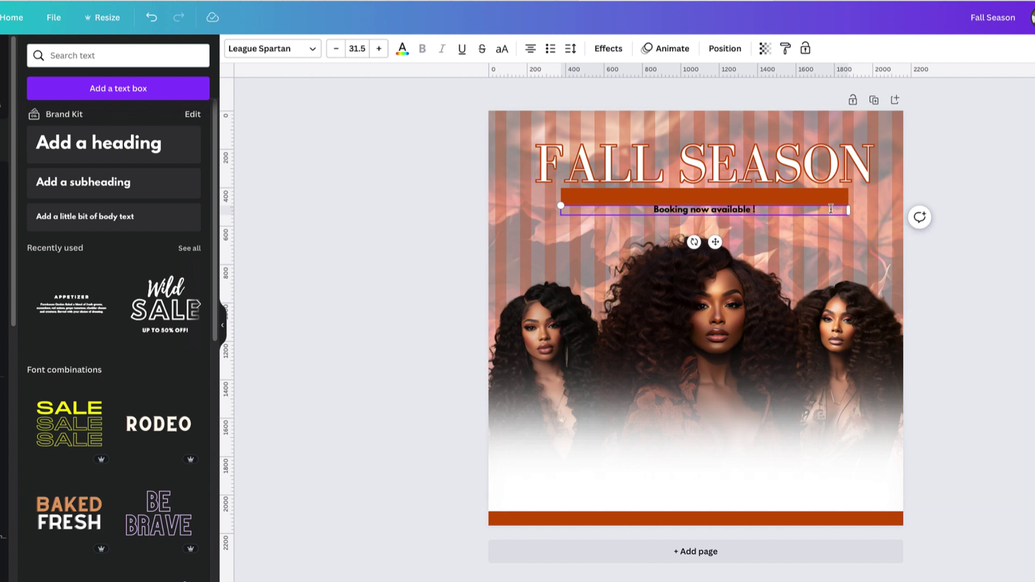
pyautogui.moveTo(849, 210); pyautogui.dragTo(686, 213)
pyautogui.moveTo(561, 206); pyautogui.dragTo(439, 192)
pyautogui.moveTo(565, 240); pyautogui.dragTo(718, 238)
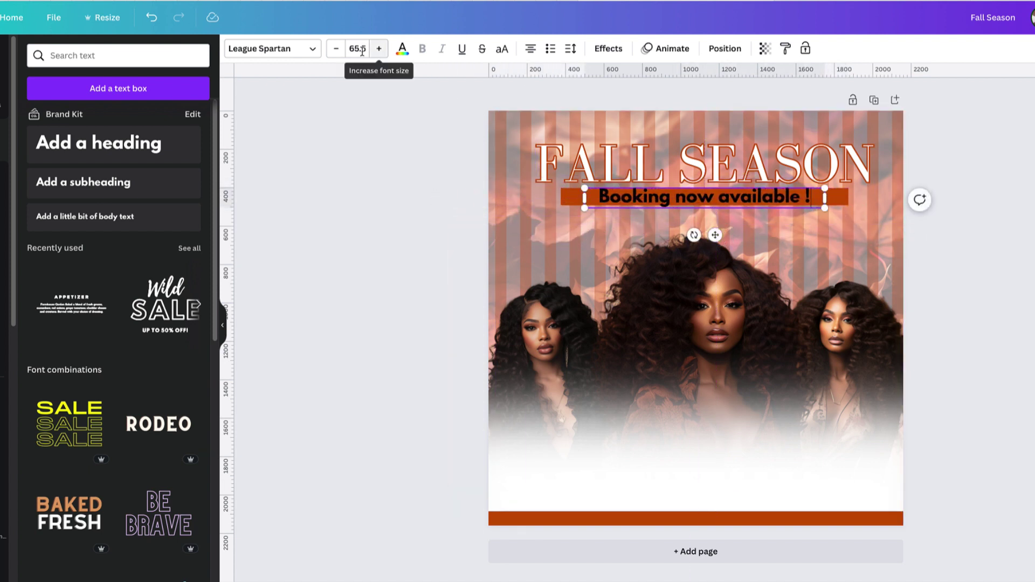
# Step: Convert the "Booking now available !" text to uppercase and reduce its font size to 55.5
pyautogui.click(337, 49)
pyautogui.click(337, 49)
pyautogui.click(273, 49)
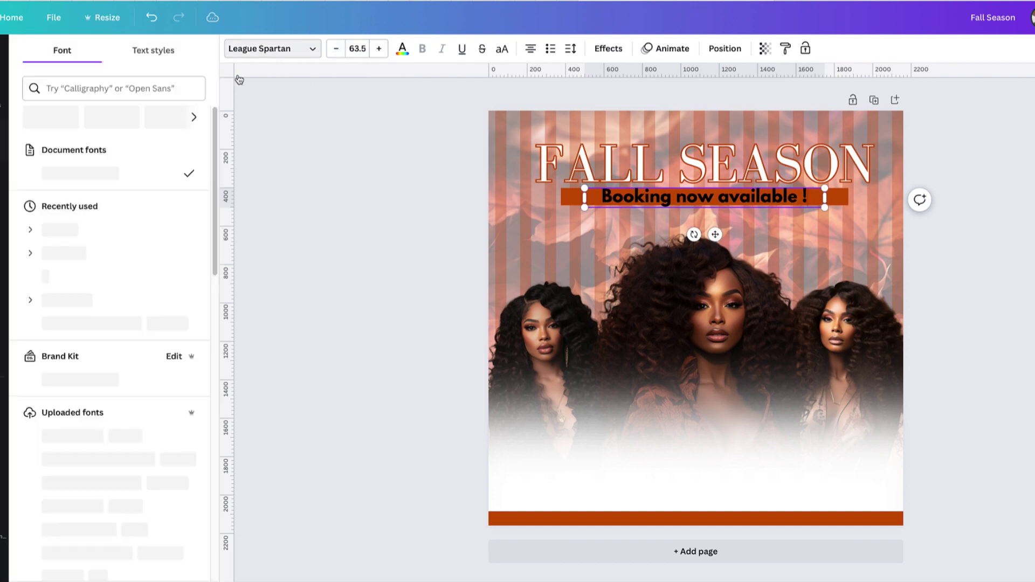
pyautogui.click(502, 49)
pyautogui.click(335, 49)
pyautogui.click(336, 49)
pyautogui.click(335, 50)
pyautogui.click(335, 49)
pyautogui.click(336, 49)
pyautogui.click(336, 49)
# Step: Change the font of the "BOOKING NOW AVAILABLE !" text to Bodoni FLF
pyautogui.scroll(-4, 65, 349)
pyautogui.scroll(-5, 76, 345)
pyautogui.scroll(15, 91, 280)
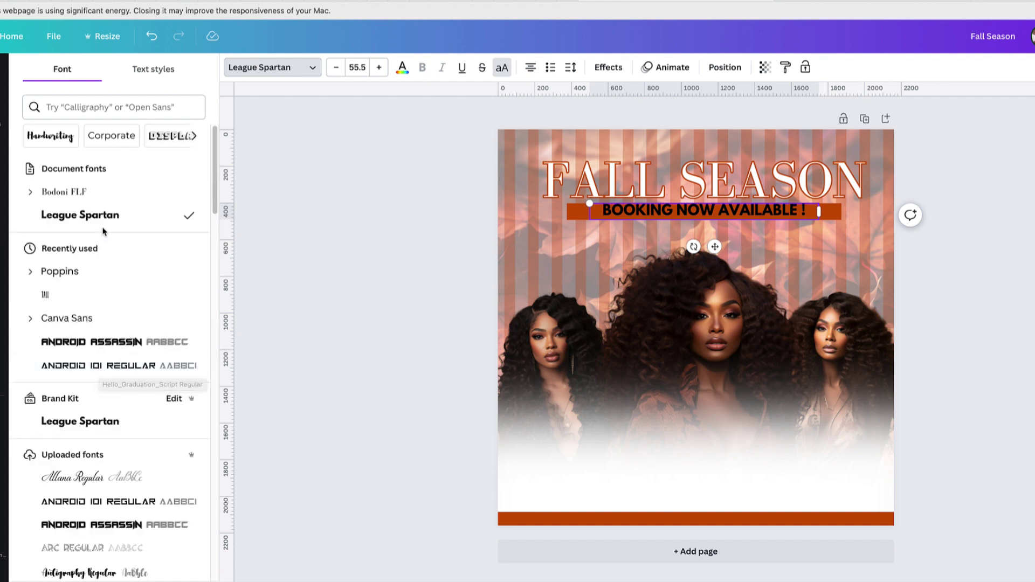
pyautogui.click(70, 192)
# Step: Try an Outline effect on the booking text with thickness 38 and a white outline color
pyautogui.click(608, 67)
pyautogui.click(176, 217)
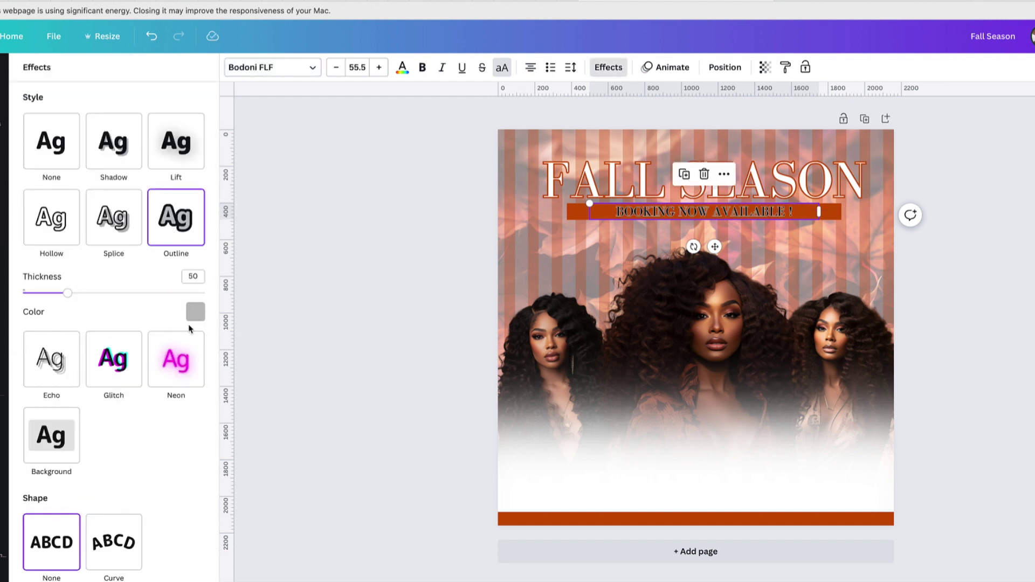
pyautogui.click(196, 312)
pyautogui.moveTo(66, 293); pyautogui.dragTo(57, 294)
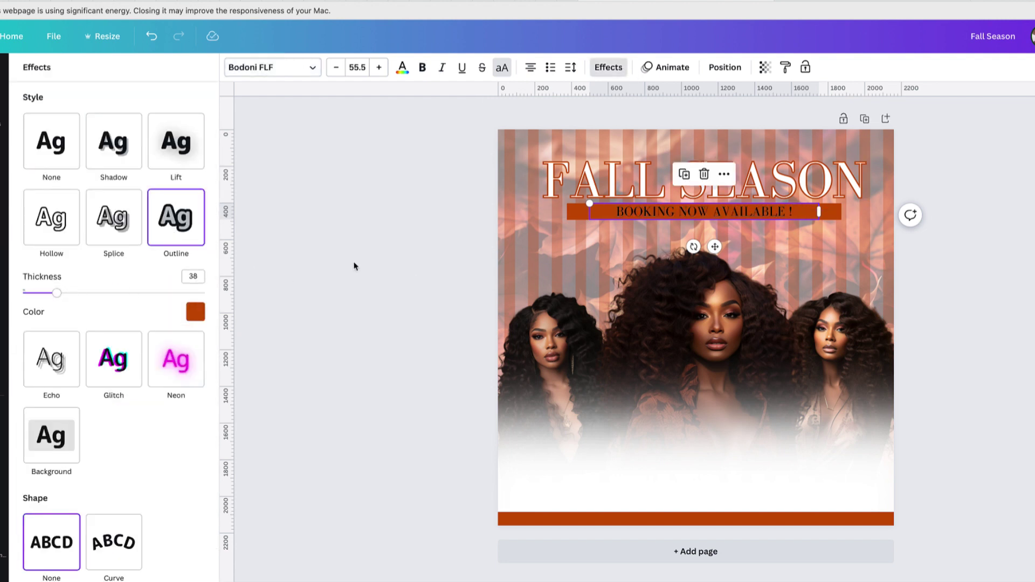
pyautogui.click(196, 311)
pyautogui.click(128, 374)
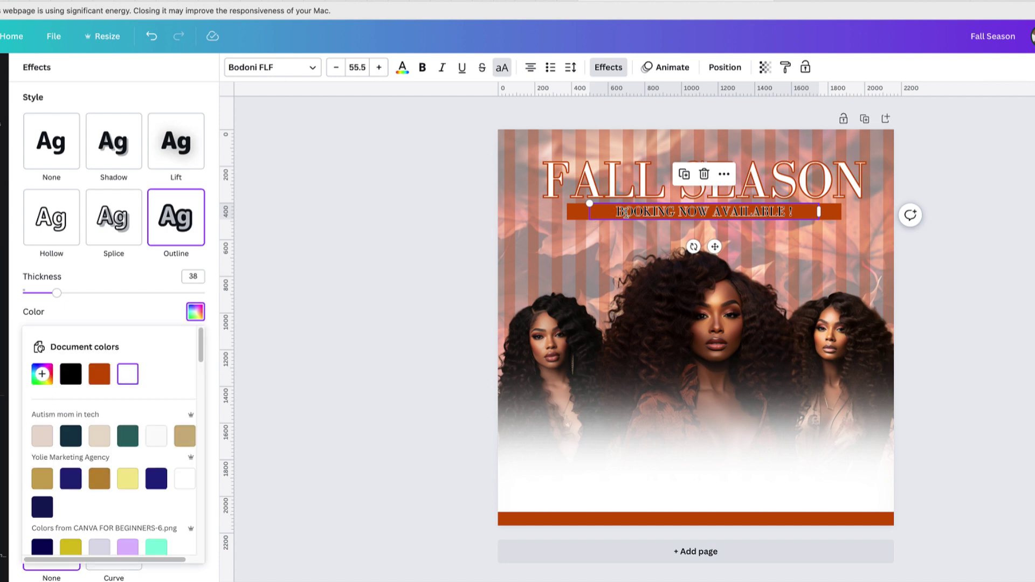
# Step: Try orange lettering and a black outline on the booking text, and remove its outline effect
pyautogui.click(401, 67)
pyautogui.click(97, 138)
pyautogui.click(682, 189)
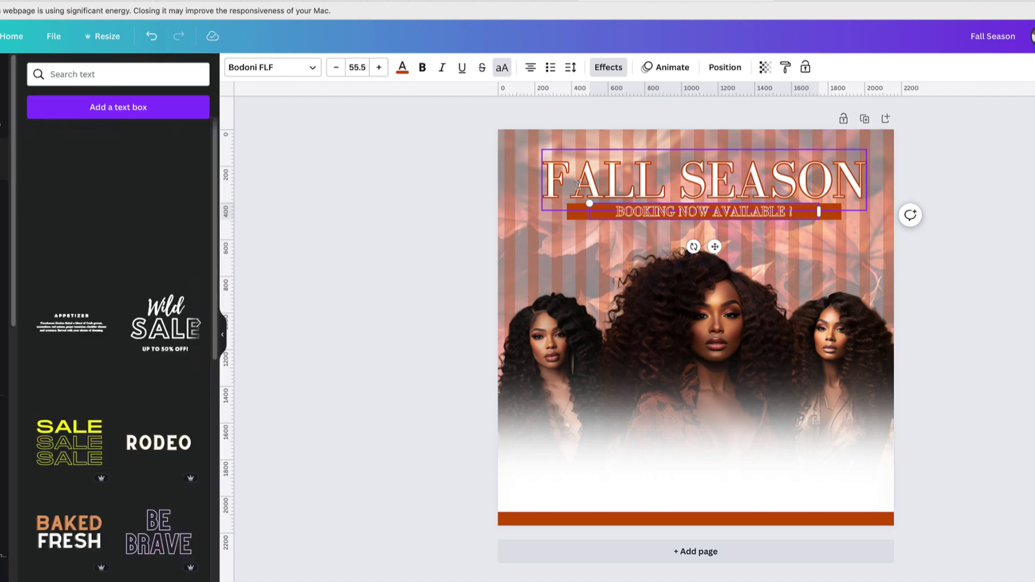
pyautogui.click(415, 77)
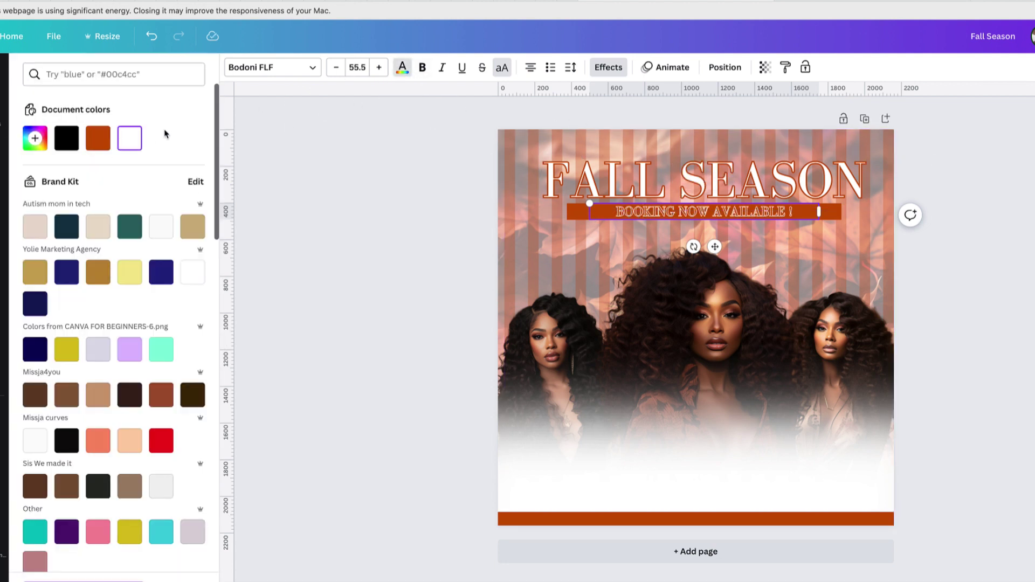
pyautogui.click(600, 69)
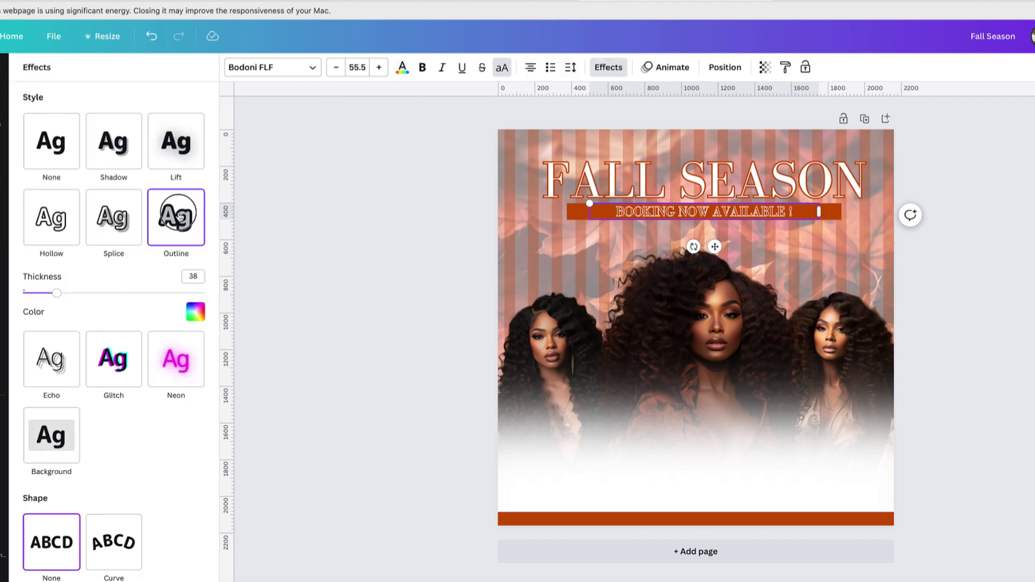
pyautogui.click(200, 313)
pyautogui.click(70, 373)
pyautogui.click(62, 155)
# Step: Color the "BOOKING NOW AVAILABLE !" text white and widen its letter spacing
pyautogui.click(402, 66)
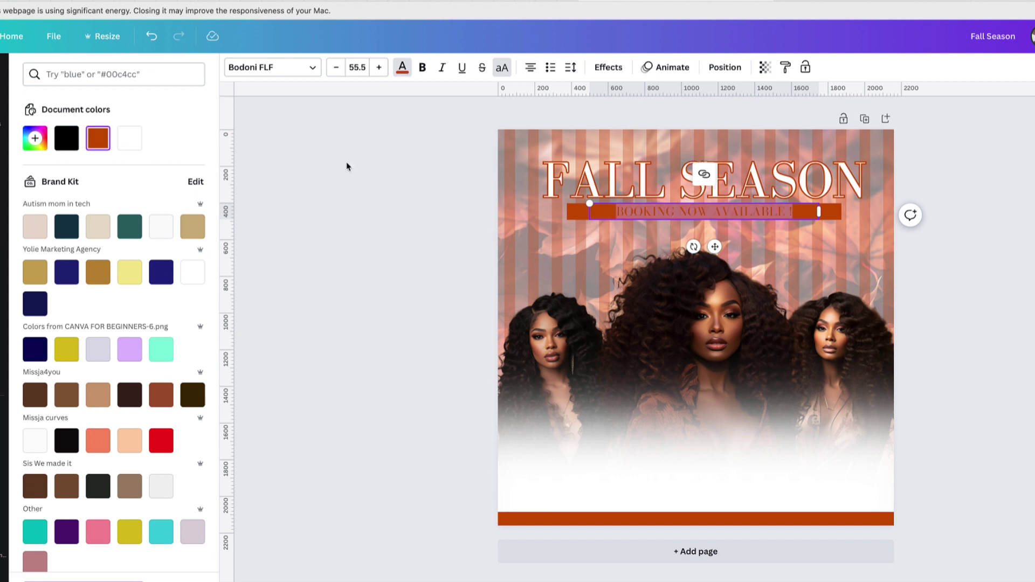
pyautogui.click(694, 215)
pyautogui.click(571, 67)
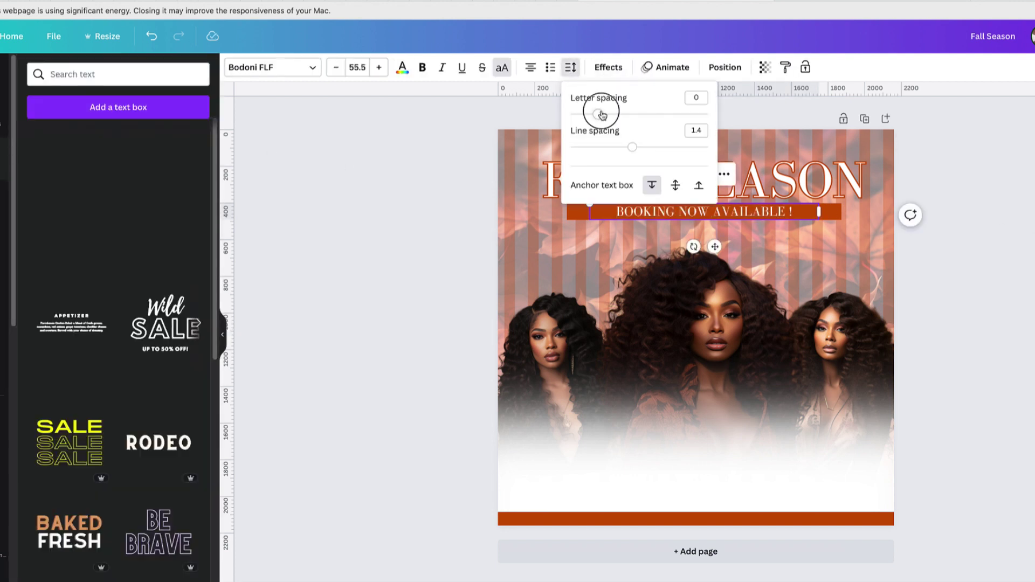
pyautogui.moveTo(601, 110); pyautogui.dragTo(616, 110)
# Step: Narrow the orange bar beneath the heading so it fits closely around the booking text
pyautogui.click(627, 210)
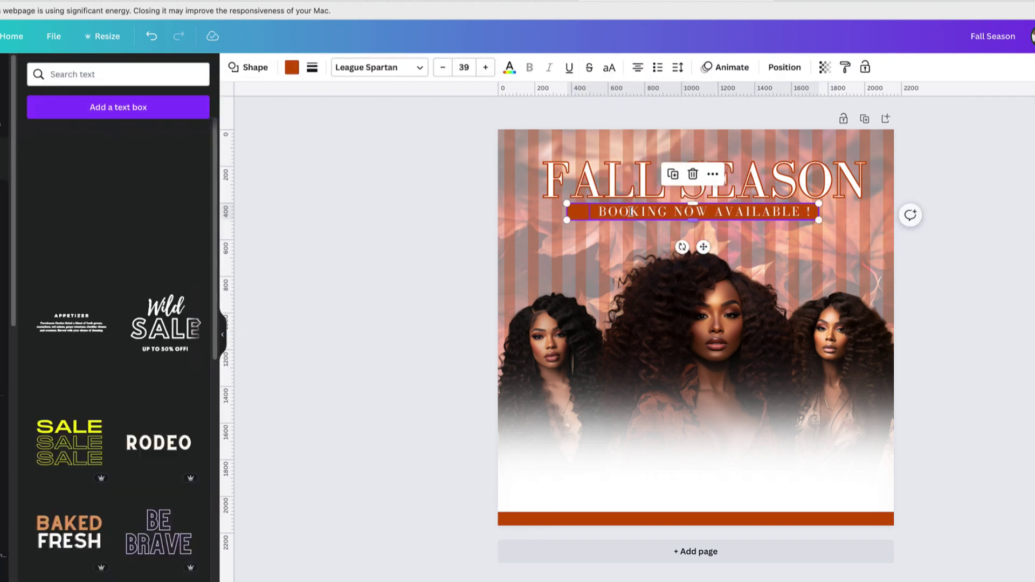
pyautogui.moveTo(569, 215); pyautogui.dragTo(593, 214)
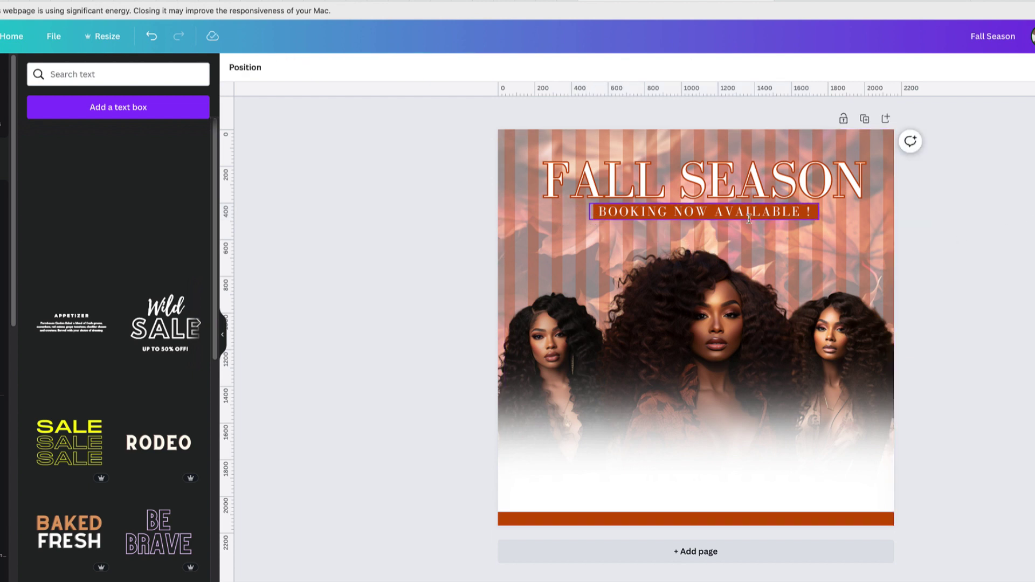
pyautogui.click(817, 233)
pyautogui.click(908, 204)
pyautogui.rightClick(875, 225)
pyautogui.click(913, 471)
pyautogui.click(806, 214)
# Step: Tilt the orange bar and its booking text slightly counterclockwise and position them over the lower edge of the heading
pyautogui.moveTo(845, 226); pyautogui.dragTo(747, 208)
pyautogui.click(747, 229)
pyautogui.click(663, 187)
pyautogui.click(771, 262)
pyautogui.click(823, 195)
pyautogui.rightClick(770, 179)
pyautogui.moveTo(823, 425)
pyautogui.click(949, 425)
pyautogui.moveTo(807, 229); pyautogui.dragTo(689, 234)
pyautogui.moveTo(697, 196); pyautogui.dragTo(697, 201)
pyautogui.press('Down')
pyautogui.press('Down')
pyautogui.press('Escape')
# Step: Search the elements for "fall" graphics and add the orange maple leaf to the flyer
pyautogui.click(3, 116)
pyautogui.click(73, 76)
pyautogui.write('fall ri')
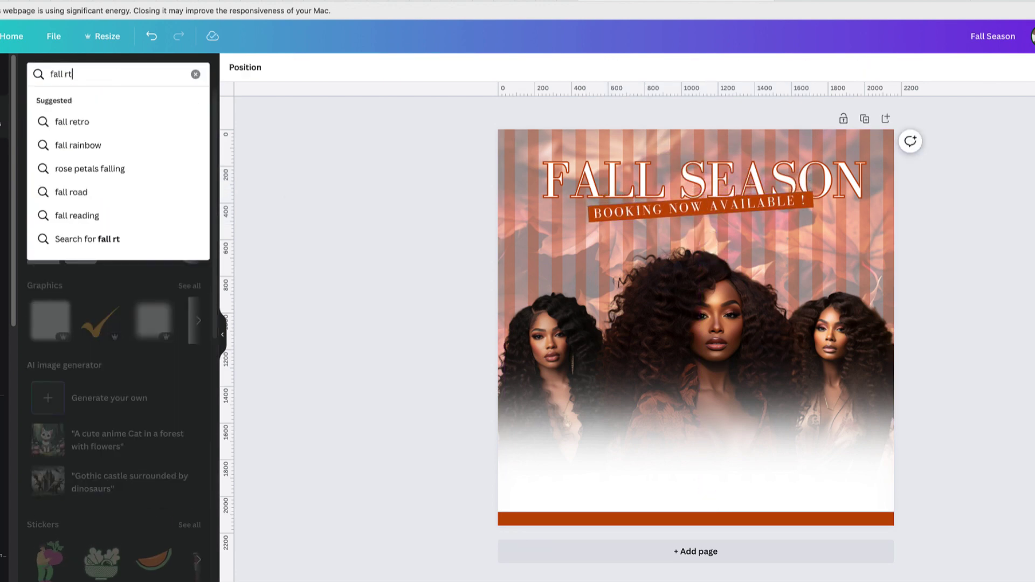
pyautogui.press('BackSpace')
pyautogui.press('BackSpace')
pyautogui.press('Return')
pyautogui.click(187, 170)
pyautogui.scroll(-2, 176, 226)
pyautogui.click(172, 239)
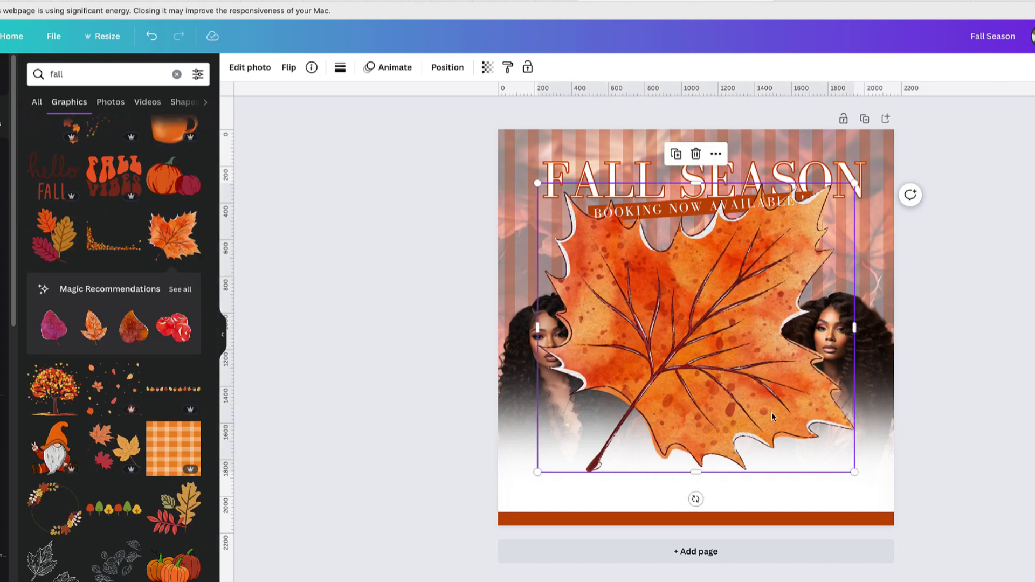
# Step: Shrink the maple leaf, rotate it and place it at the left end of the tilted booking bar
pyautogui.moveTo(856, 471); pyautogui.dragTo(629, 267)
pyautogui.moveTo(579, 240); pyautogui.dragTo(527, 258)
pyautogui.moveTo(577, 284); pyautogui.dragTo(574, 241)
pyautogui.moveTo(597, 265); pyautogui.dragTo(579, 249)
pyautogui.moveTo(557, 276); pyautogui.dragTo(509, 209)
pyautogui.moveTo(556, 228); pyautogui.dragTo(567, 227)
# Step: Move the maple leaf behind the booking bar in the layer order
pyautogui.click(448, 68)
pyautogui.moveTo(116, 172); pyautogui.dragTo(115, 218)
pyautogui.click(447, 68)
pyautogui.click(1034, 249)
pyautogui.scroll(-8, 77, 355)
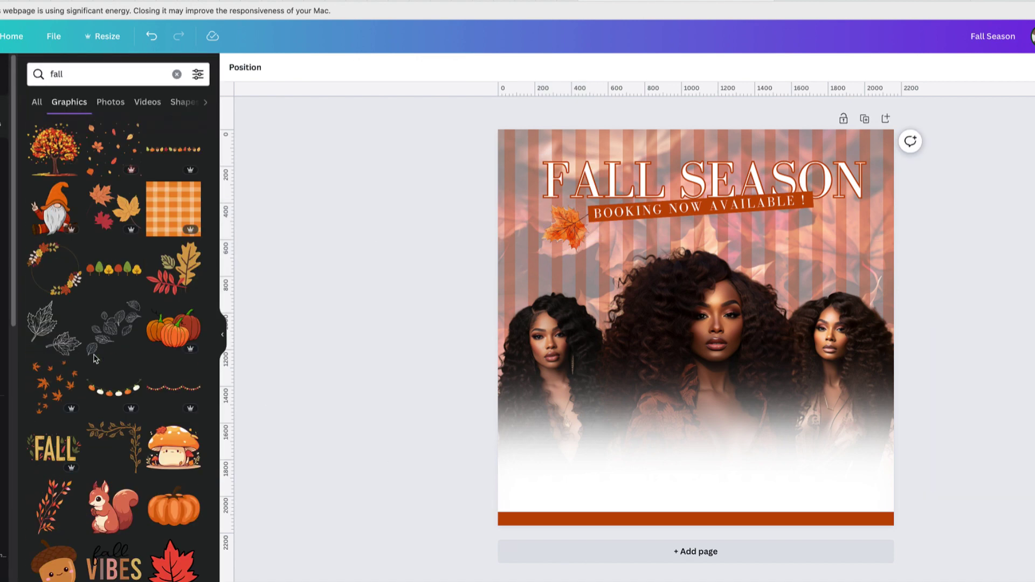
pyautogui.scroll(8, 95, 265)
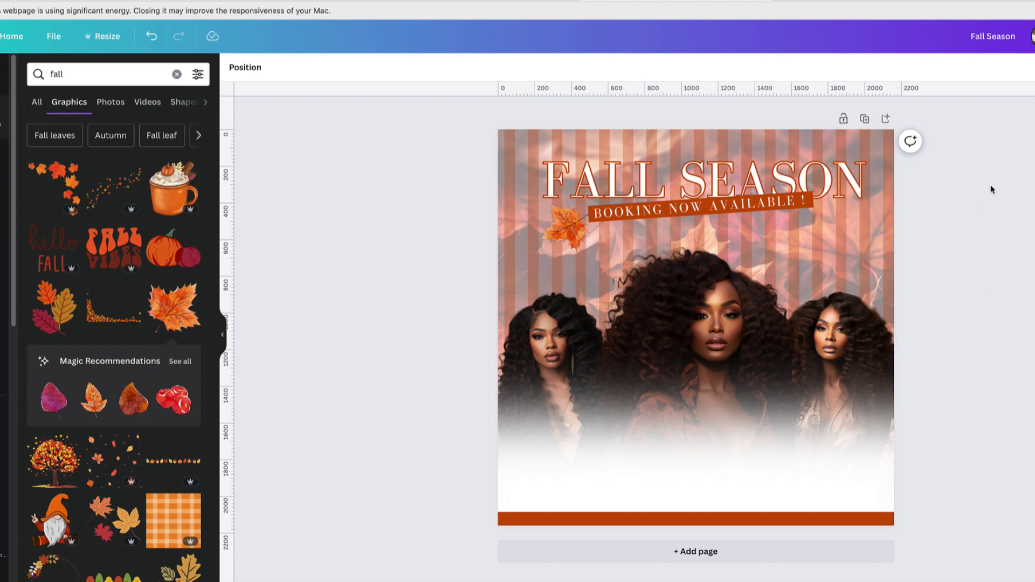
pyautogui.click(755, 205)
pyautogui.press('super+d')
pyautogui.moveTo(715, 242); pyautogui.dragTo(608, 546)
pyautogui.moveTo(595, 509); pyautogui.dragTo(580, 517)
pyautogui.doubleClick(581, 517)
pyautogui.write('YOUR')
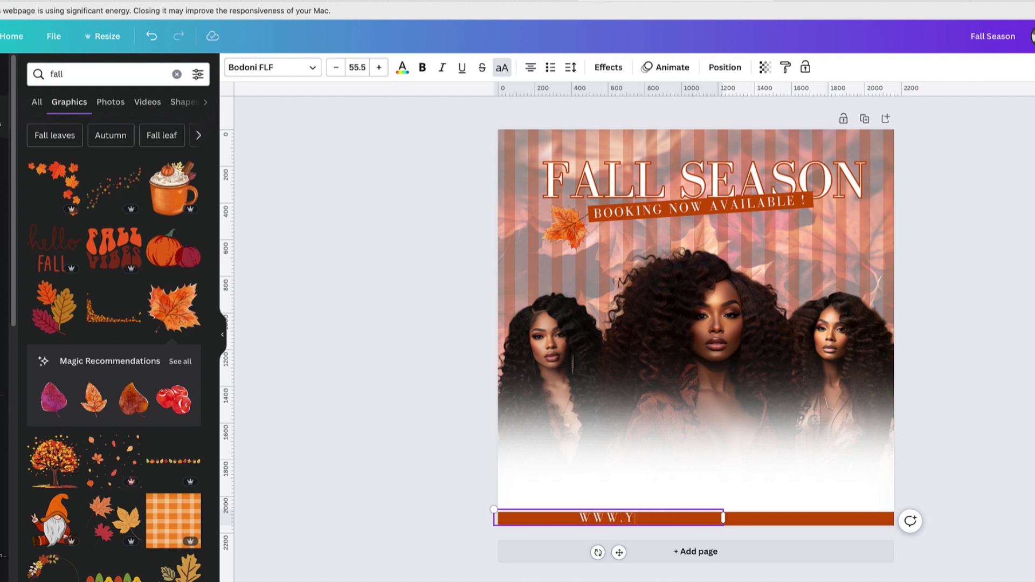
# Step: Reduce the font size of the website text to 48.5 so it fits the bottom bar
pyautogui.click(337, 67)
pyautogui.click(336, 68)
pyautogui.click(337, 67)
pyautogui.click(336, 67)
pyautogui.moveTo(617, 527); pyautogui.dragTo(821, 521)
pyautogui.doubleClick(821, 518)
pyautogui.write('YOUR SOCIAL MEDIA')
pyautogui.moveTo(720, 521); pyautogui.dragTo(744, 521)
pyautogui.click(996, 475)
pyautogui.moveTo(659, 520); pyautogui.dragTo(665, 520)
pyautogui.moveTo(771, 522); pyautogui.dragTo(769, 523)
pyautogui.click(971, 486)
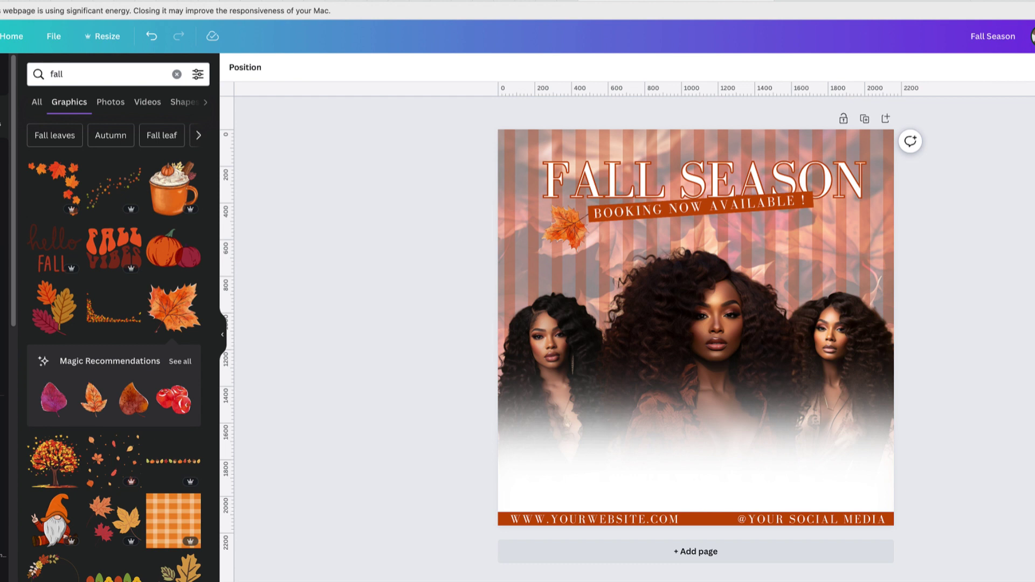
# Step: Add a square shape, resize it into a short orange bar and round its corners
pyautogui.click(5, 212)
pyautogui.click(43, 248)
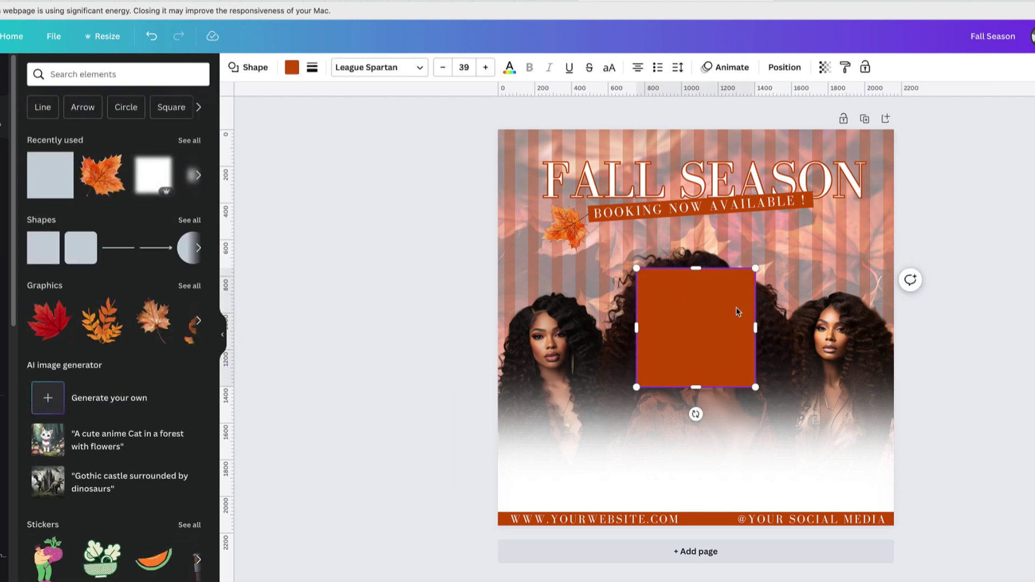
pyautogui.moveTo(763, 327); pyautogui.dragTo(1004, 410)
pyautogui.moveTo(819, 387); pyautogui.dragTo(822, 292)
pyautogui.moveTo(1004, 280); pyautogui.dragTo(792, 276)
pyautogui.click(312, 68)
pyautogui.moveTo(313, 175); pyautogui.dragTo(325, 177)
pyautogui.click(445, 216)
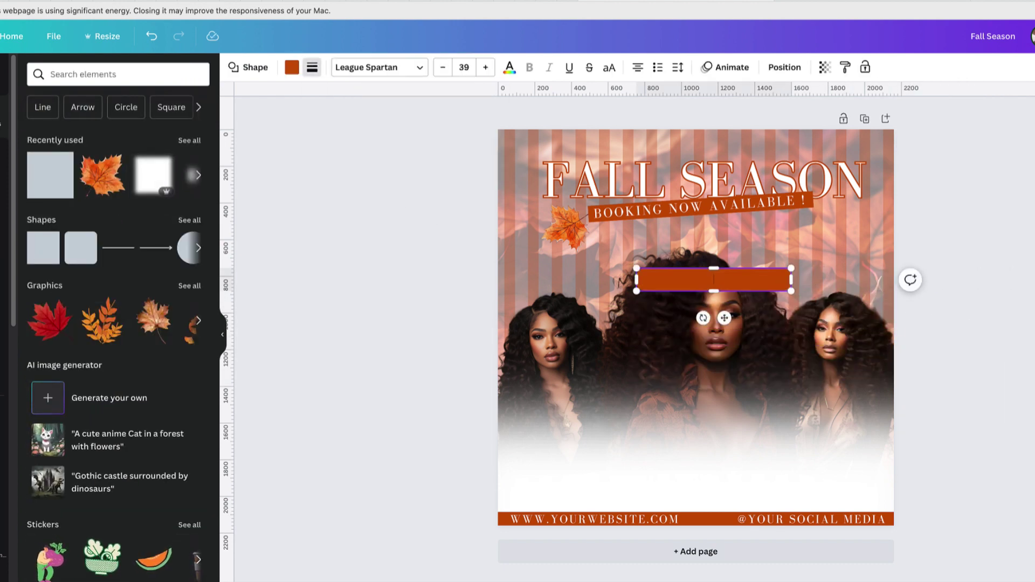
# Step: Move the rounded bar into the white area above the bottom strip and duplicate it to make three bars
pyautogui.moveTo(764, 282); pyautogui.dragTo(788, 475)
pyautogui.moveTo(621, 473); pyautogui.dragTo(620, 465)
pyautogui.moveTo(760, 474); pyautogui.dragTo(752, 506)
pyautogui.click(784, 426)
pyautogui.click(808, 449)
pyautogui.click(797, 465)
pyautogui.click(785, 428)
# Step: Arrange two rounded bars side by side in one row with the third centered beneath them
pyautogui.moveTo(781, 470); pyautogui.dragTo(814, 458)
pyautogui.moveTo(634, 470); pyautogui.dragTo(637, 458)
pyautogui.moveTo(784, 464); pyautogui.dragTo(780, 458)
pyautogui.moveTo(692, 498); pyautogui.dragTo(696, 494)
pyautogui.click(740, 530)
pyautogui.click(720, 531)
pyautogui.click(674, 209)
pyautogui.click(679, 168)
pyautogui.moveTo(715, 244); pyautogui.dragTo(603, 485)
pyautogui.click(573, 491)
pyautogui.click(585, 452)
pyautogui.click(589, 410)
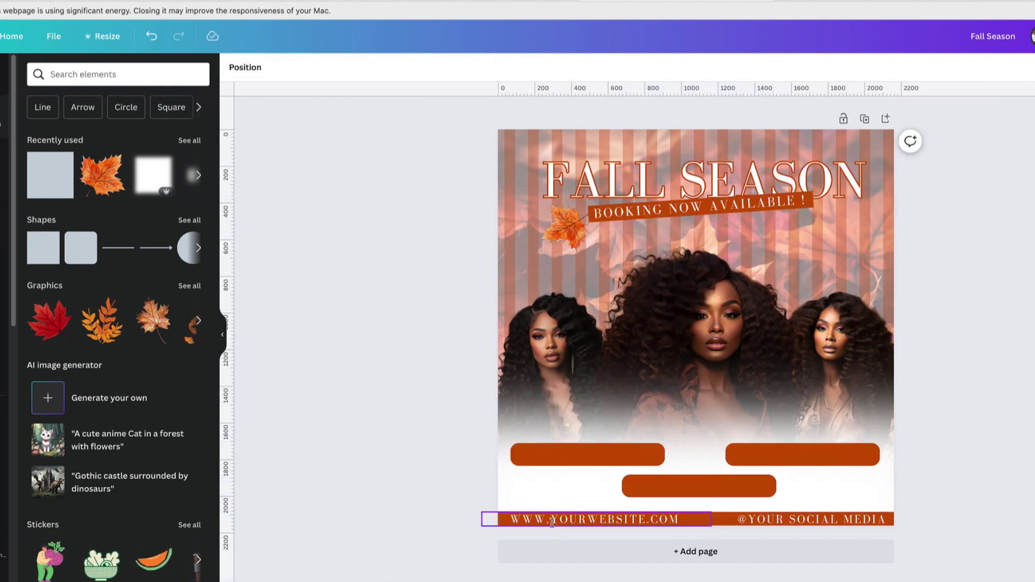
# Step: Copy the website text onto the left rounded bar, change it to "SERVICE 1 PRICE: $$$" and narrow its text box
pyautogui.click(571, 520)
pyautogui.moveTo(571, 521); pyautogui.dragTo(580, 455)
pyautogui.doubleClick(580, 455)
pyautogui.write('SERVICE 1')
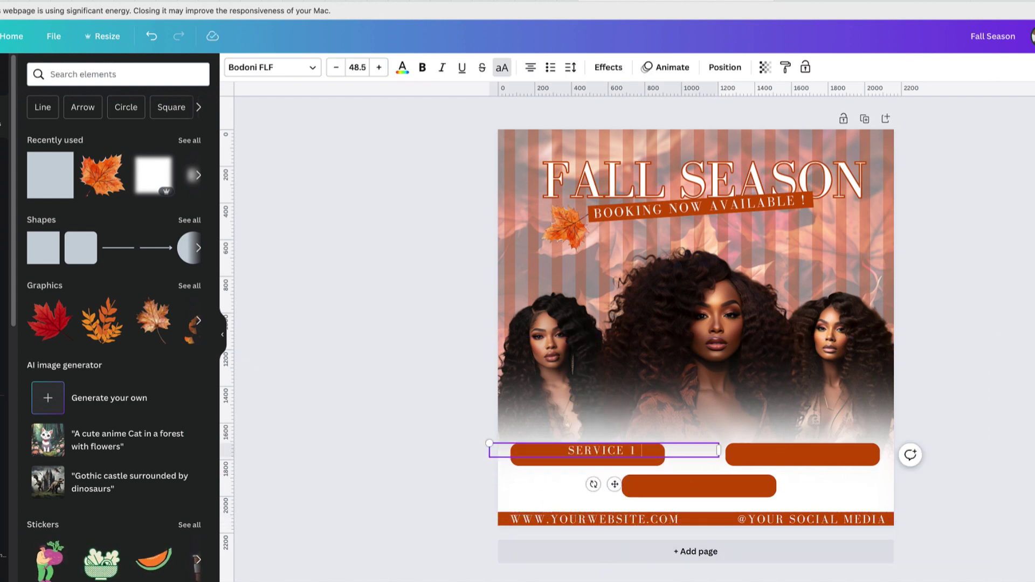
pyautogui.write(' PRICE: $$$$')
pyautogui.press('BackSpace')
pyautogui.moveTo(719, 451); pyautogui.dragTo(649, 452)
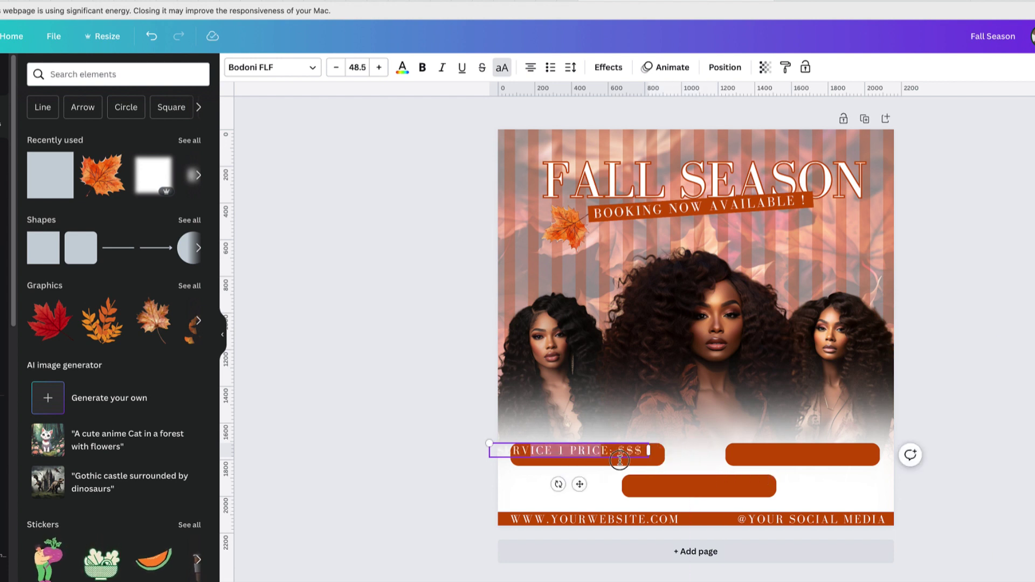
# Step: Set the service text's font size to 47.5 and center it on the left rounded bar
pyautogui.moveTo(578, 452); pyautogui.dragTo(596, 456)
pyautogui.click(326, 422)
pyautogui.click(578, 453)
pyautogui.click(335, 67)
pyautogui.click(296, 347)
pyautogui.click(573, 452)
pyautogui.click(405, 417)
pyautogui.click(578, 452)
pyautogui.click(569, 422)
# Step: Copy the service text onto the right rounded bar and change it to "SERVICE 2 PRICE: $$$"
pyautogui.moveTo(602, 491); pyautogui.dragTo(814, 489)
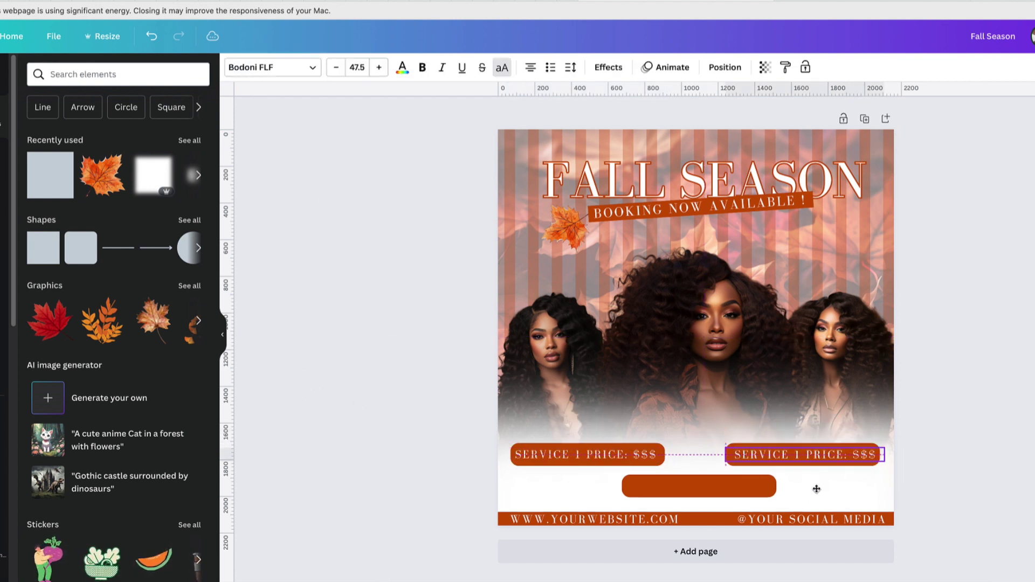
pyautogui.doubleClick(801, 455)
pyautogui.write('2')
pyautogui.click(785, 419)
# Step: Copy the service text onto the lower rounded bar, change it to "$$ DEPOSIT REQUIRED" and nudge it right to center it
pyautogui.moveTo(782, 456); pyautogui.dragTo(671, 485)
pyautogui.doubleClick(653, 486)
pyautogui.press('BackSpace')
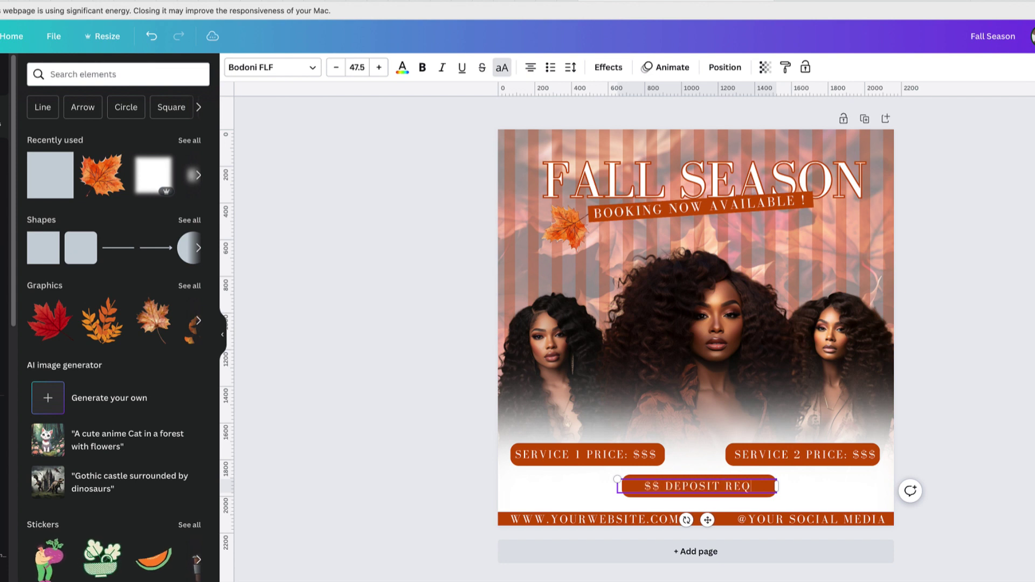
pyautogui.click(923, 473)
pyautogui.click(689, 483)
pyautogui.press('Right')
pyautogui.press('Right')
pyautogui.press('Right')
pyautogui.press('Right')
pyautogui.press('Right')
pyautogui.press('Right')
pyautogui.press('Right')
# Step: Apply the Lift effect to both service price texts and the deposit text, setting the Service 1 text's intensity to 100
pyautogui.click(658, 465)
pyautogui.click(609, 66)
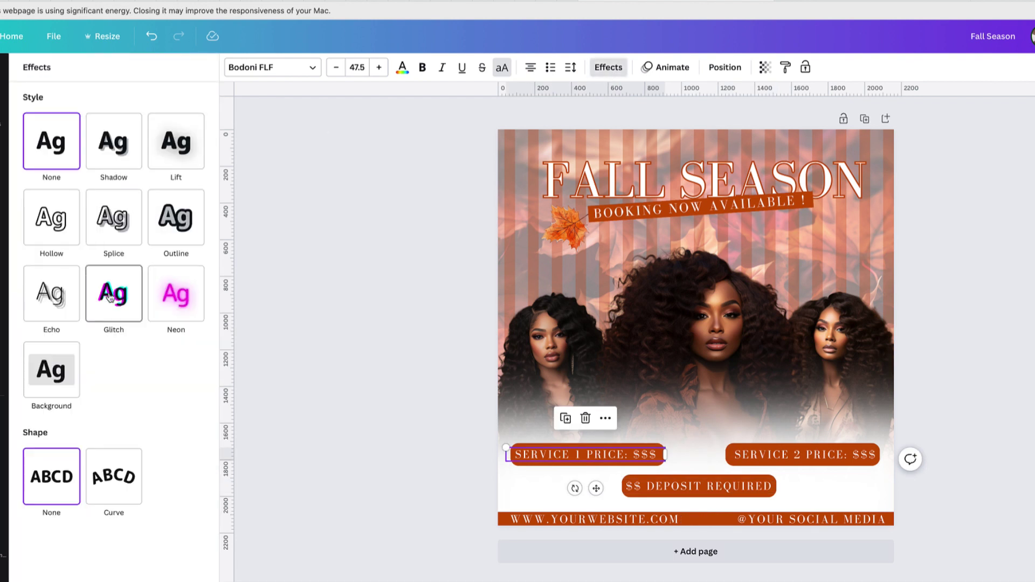
pyautogui.click(152, 143)
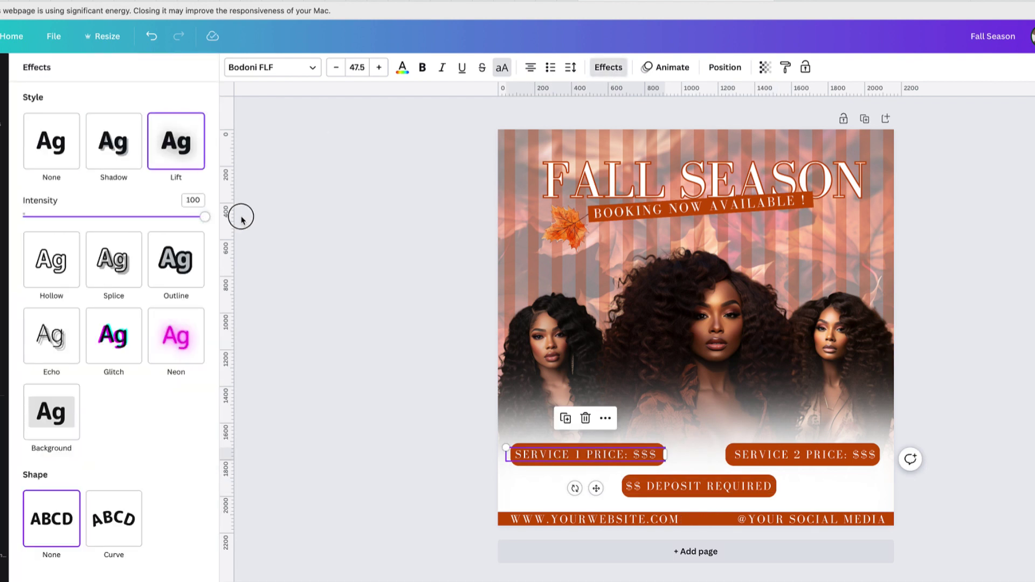
pyautogui.click(771, 455)
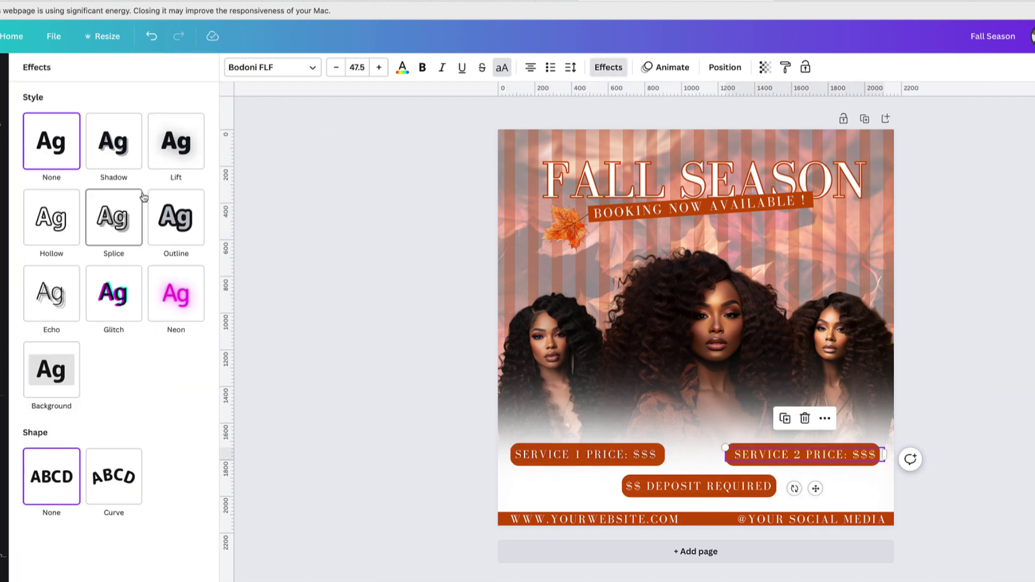
pyautogui.click(172, 157)
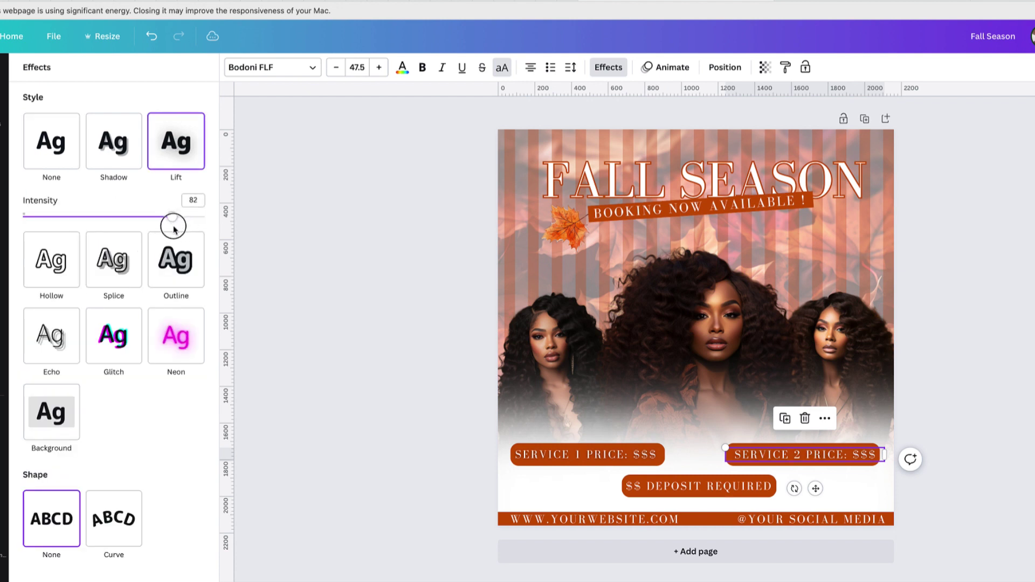
pyautogui.click(625, 489)
pyautogui.click(172, 154)
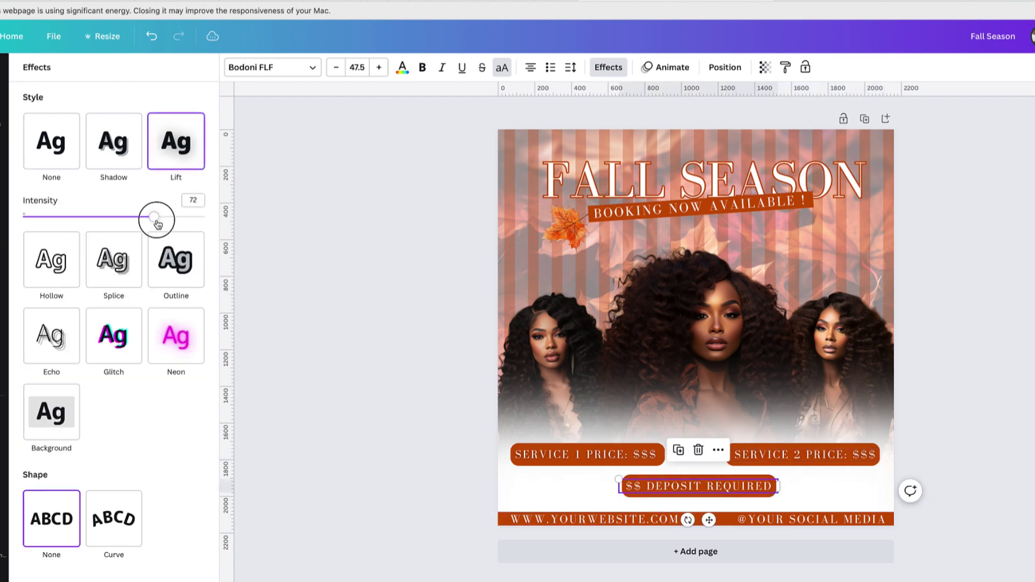
pyautogui.click(971, 281)
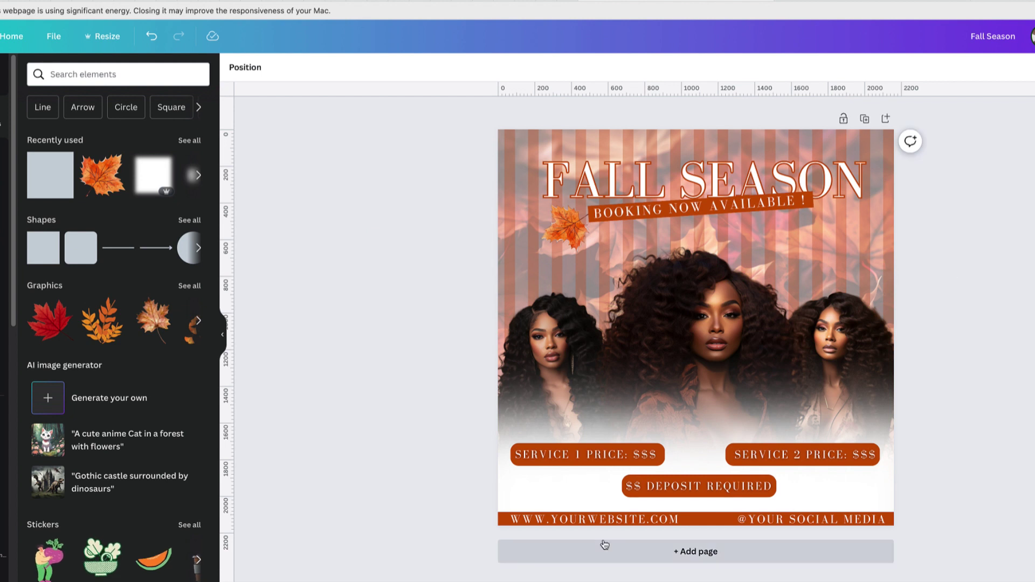
# Step: Apply the Lift effect with increased intensity to the website and social media texts on the bottom bar
pyautogui.click(604, 518)
pyautogui.click(609, 68)
pyautogui.click(173, 156)
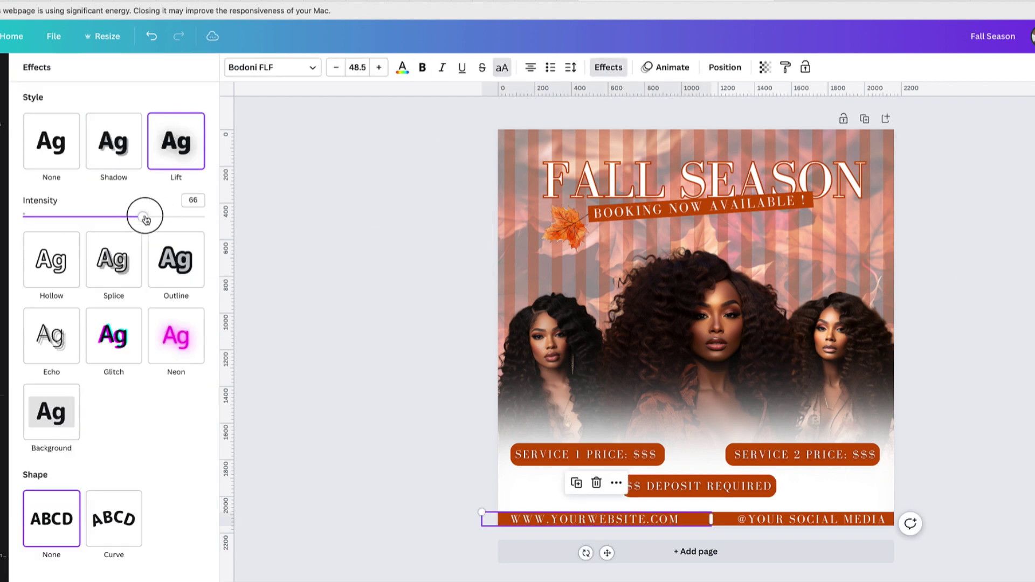
pyautogui.click(775, 521)
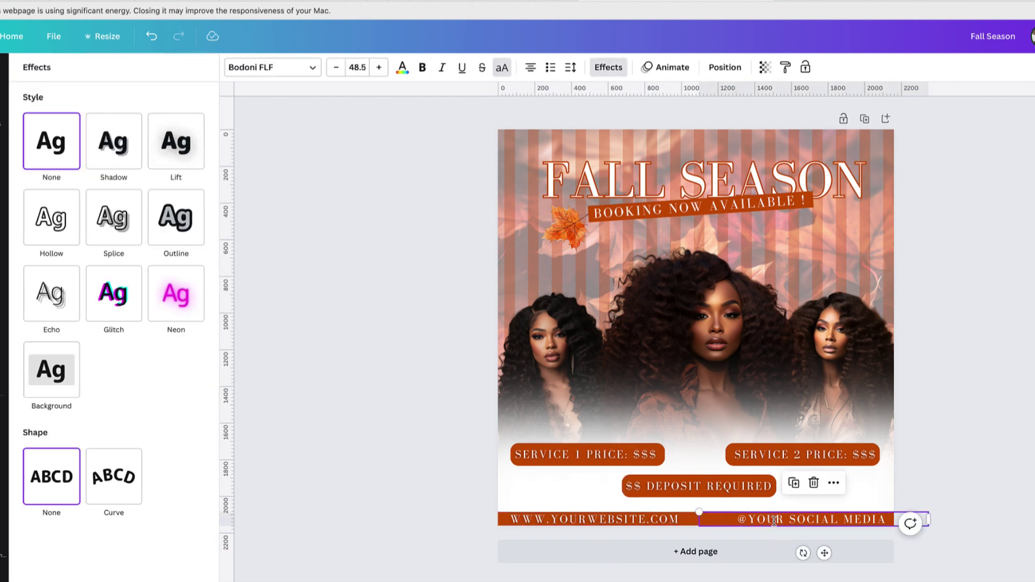
pyautogui.click(177, 149)
pyautogui.moveTo(115, 217); pyautogui.dragTo(122, 219)
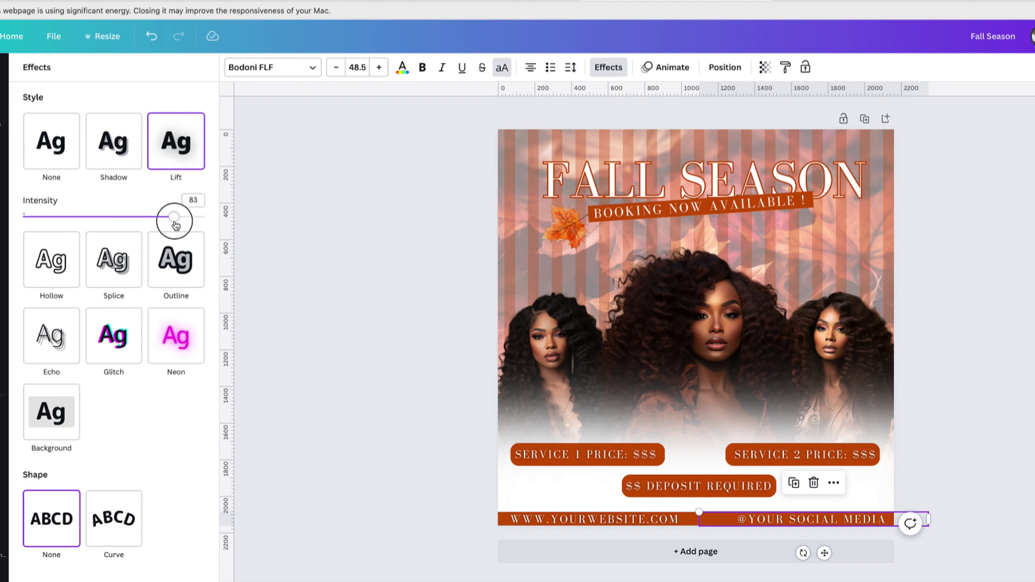
pyautogui.click(410, 372)
# Step: Nudge the social media text slightly left along the bottom contact bar
pyautogui.click(811, 521)
pyautogui.click(1010, 476)
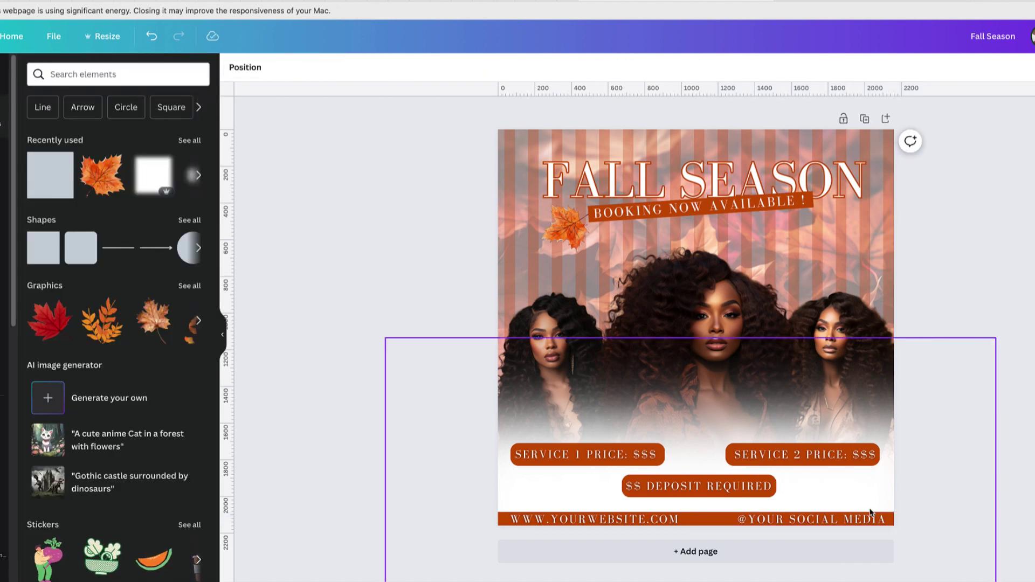
pyautogui.moveTo(865, 514); pyautogui.dragTo(855, 515)
pyautogui.click(1007, 485)
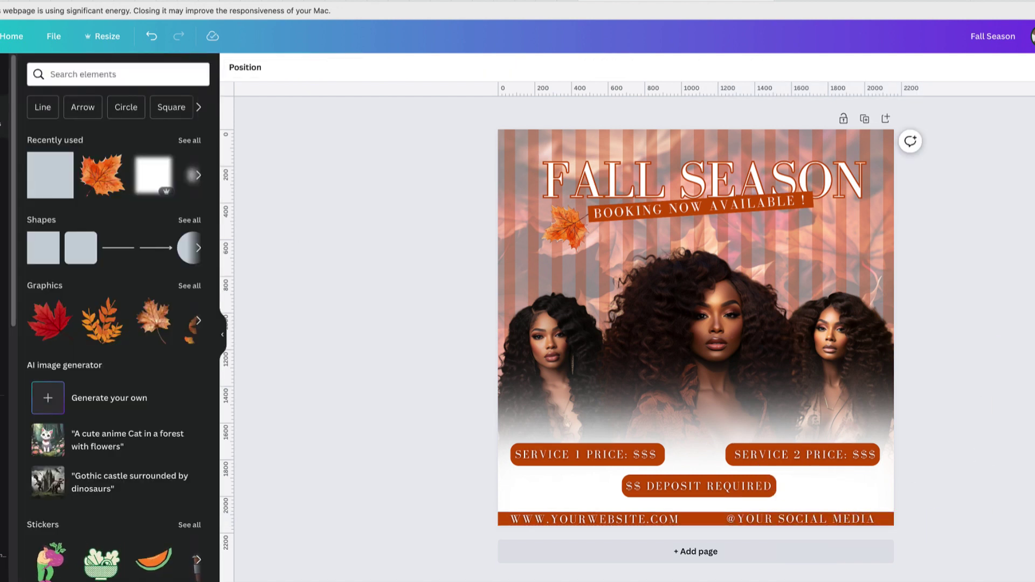
# Step: Search the elements for "appointment" and add the calendar-and-clock graphic to the flyer
pyautogui.click(74, 77)
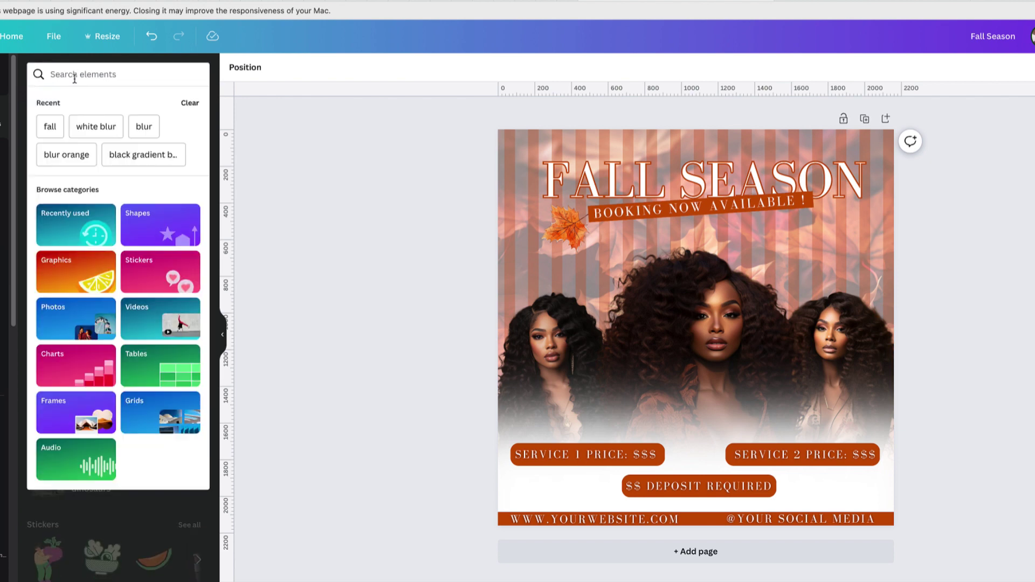
pyautogui.write('appointment')
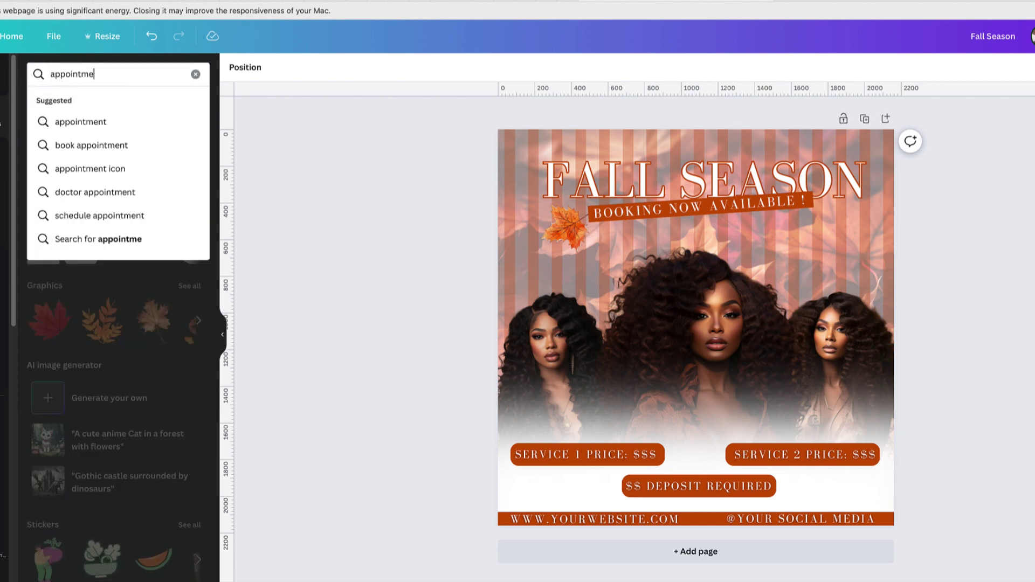
pyautogui.press('Return')
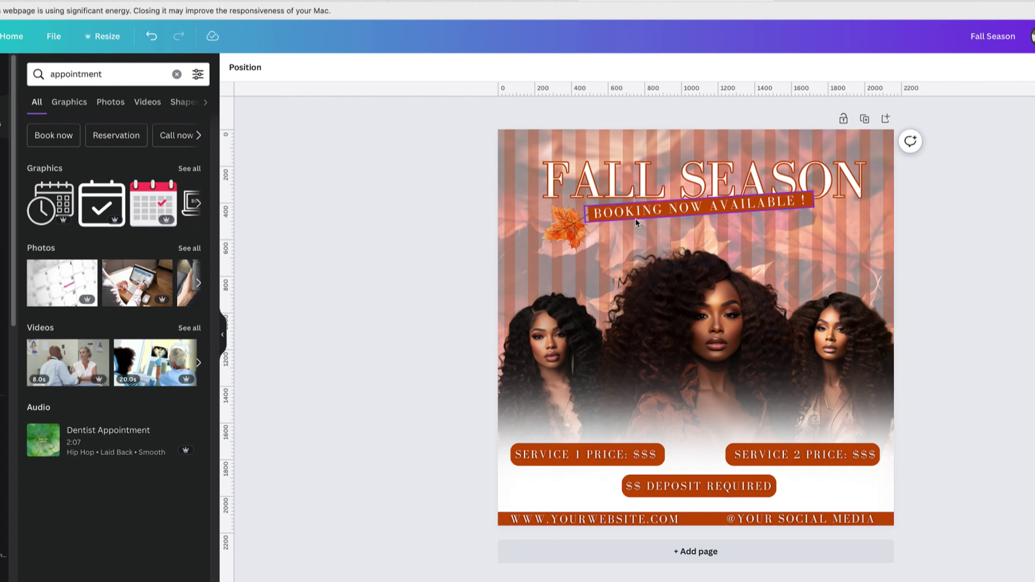
pyautogui.click(650, 206)
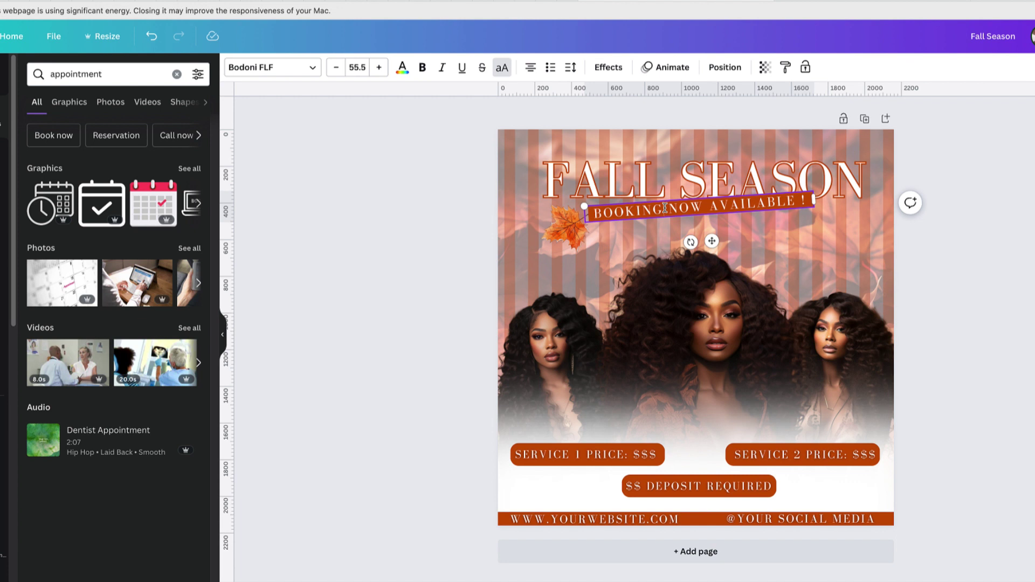
pyautogui.click(189, 169)
pyautogui.click(53, 189)
# Step: Shrink the calendar-and-clock icon, place it near the service bars and recolor it with the document's burnt orange
pyautogui.moveTo(776, 403); pyautogui.dragTo(705, 336)
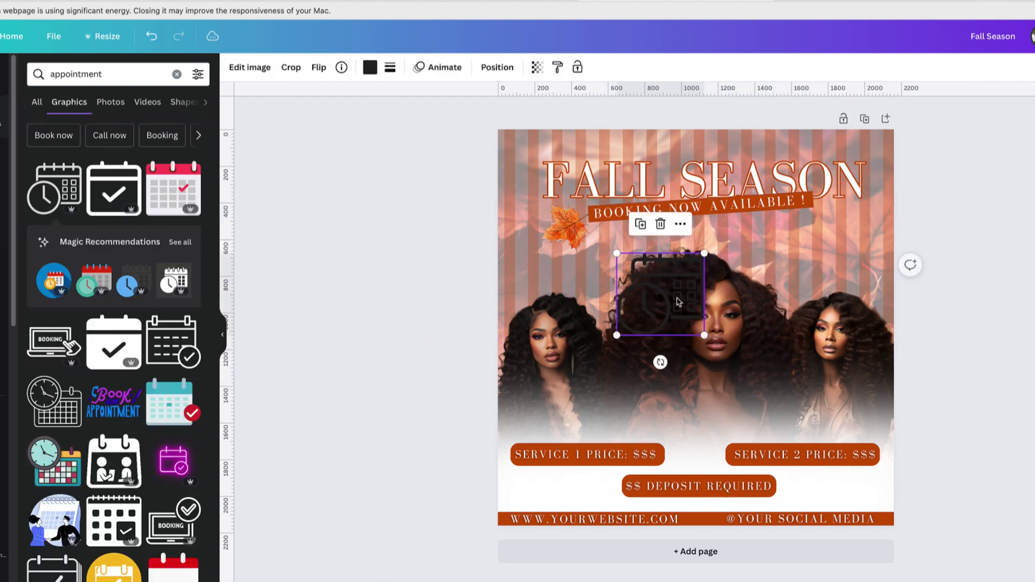
pyautogui.moveTo(672, 293); pyautogui.dragTo(833, 492)
pyautogui.moveTo(865, 535); pyautogui.dragTo(705, 437)
pyautogui.click(370, 67)
pyautogui.click(130, 138)
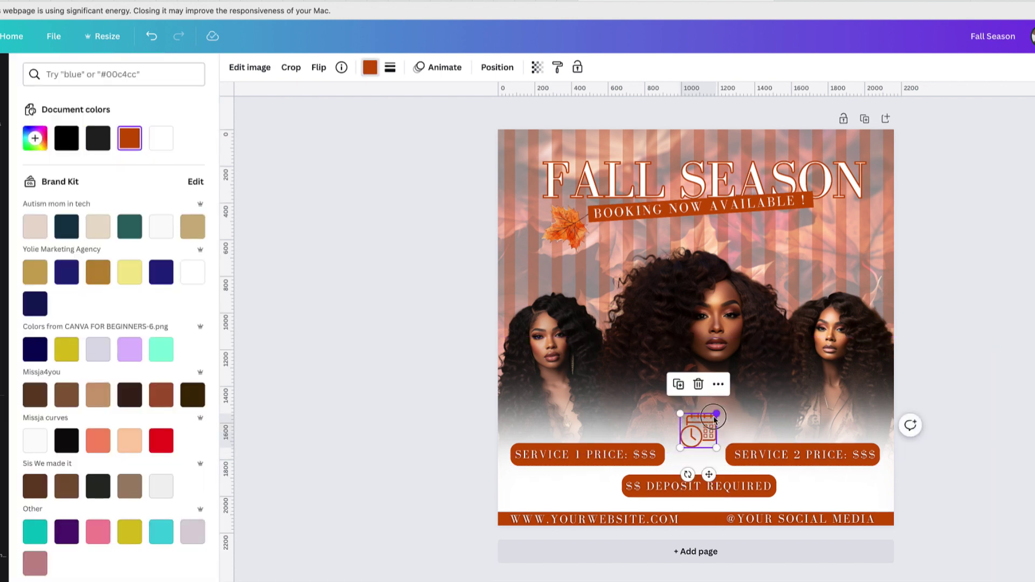
# Step: Place one small orange calendar-and-clock icon on each side of the deposit bar, duplicating the existing icon
pyautogui.moveTo(711, 422); pyautogui.dragTo(600, 487)
pyautogui.click(772, 446)
pyautogui.moveTo(546, 447); pyautogui.dragTo(547, 447)
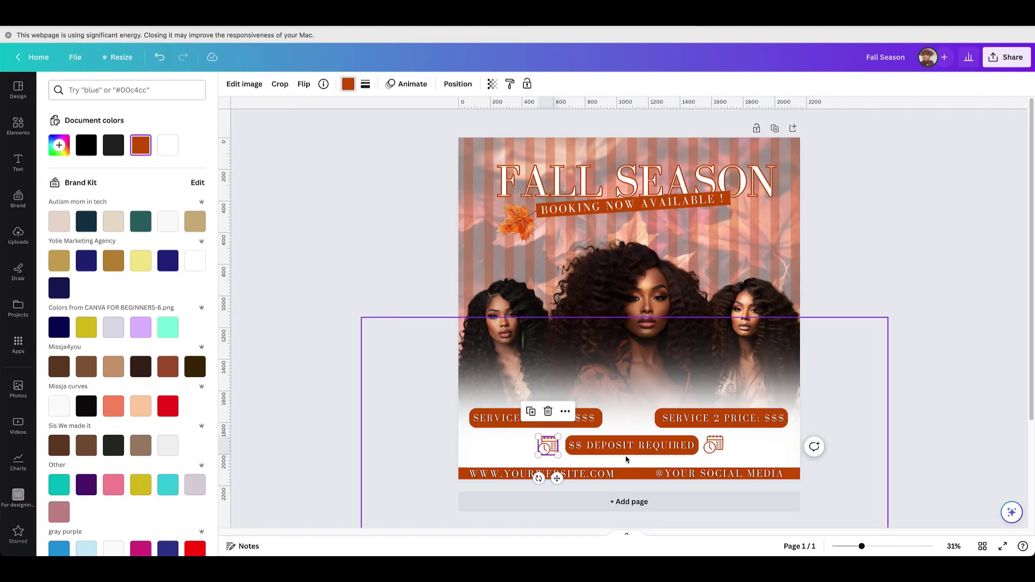
pyautogui.click(945, 338)
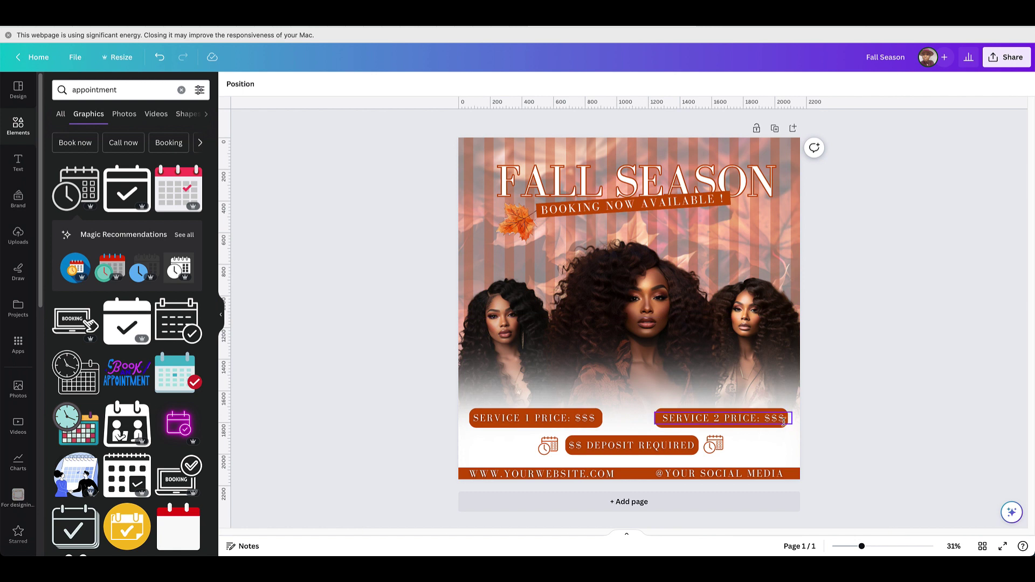
# Step: Lock the central model portrait and the large white blur overlay behind the service bars
pyautogui.moveTo(797, 422); pyautogui.dragTo(862, 396)
pyautogui.rightClick(767, 374)
pyautogui.click(986, 323)
pyautogui.moveTo(890, 260); pyautogui.dragTo(725, 352)
pyautogui.rightClick(737, 351)
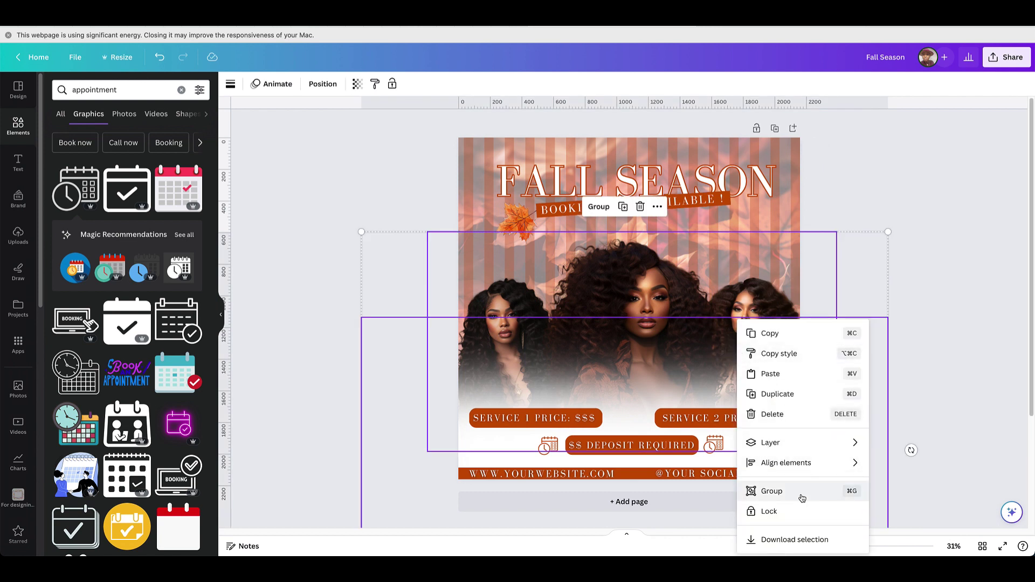
pyautogui.click(796, 511)
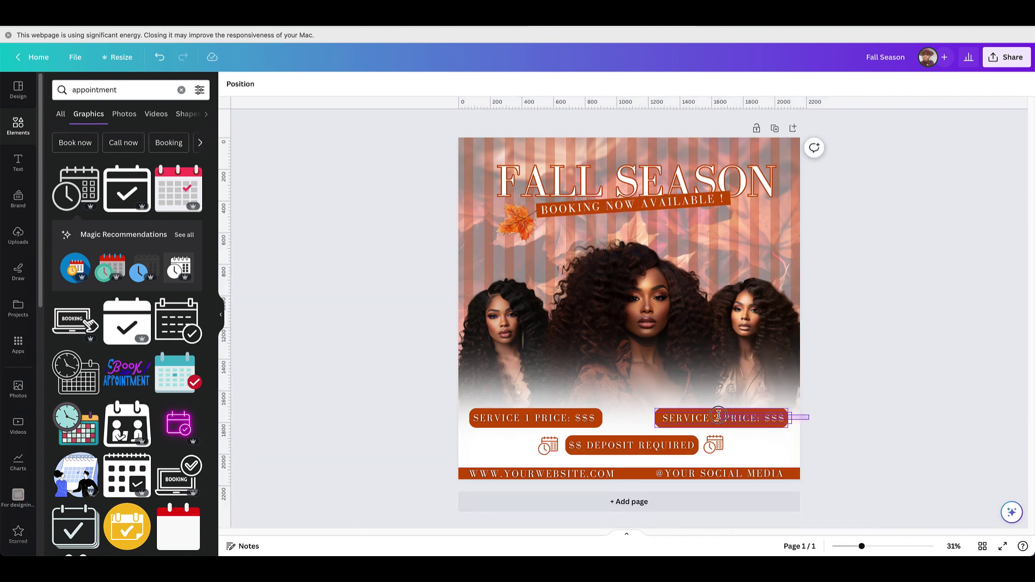
# Step: Move the Service 2 bar with its text left and the Service 1 bar with its text right, closer to the center
pyautogui.moveTo(717, 419); pyautogui.dragTo(722, 421)
pyautogui.click(421, 409)
pyautogui.moveTo(422, 406); pyautogui.dragTo(532, 417)
pyautogui.click(893, 403)
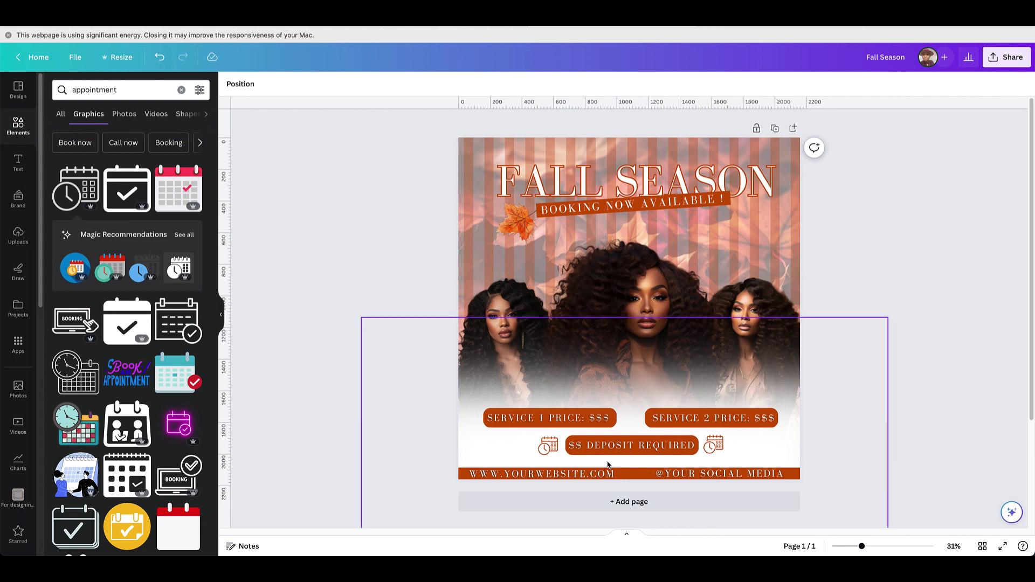